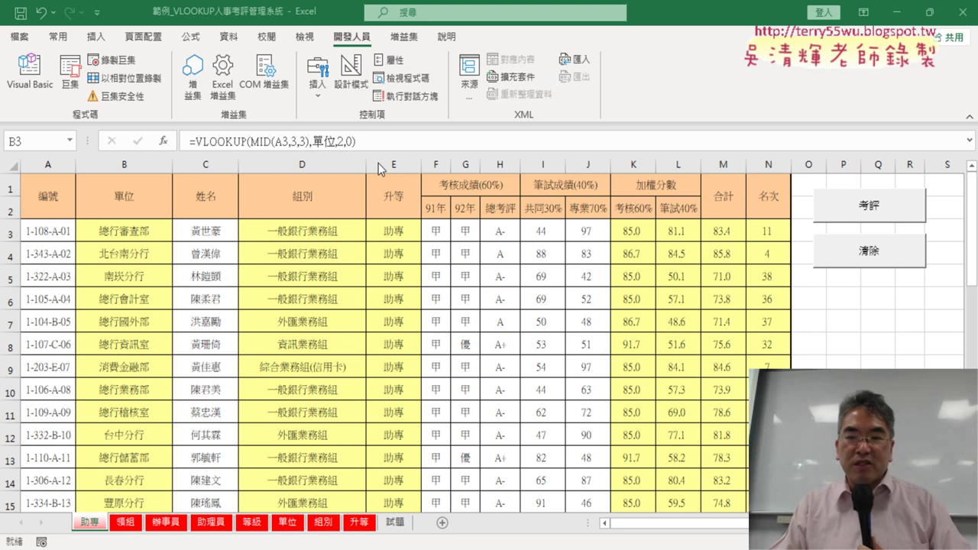
{"action": "left_click_drag", "start_coordinate": [860, 305], "coordinate": [879, 322]}
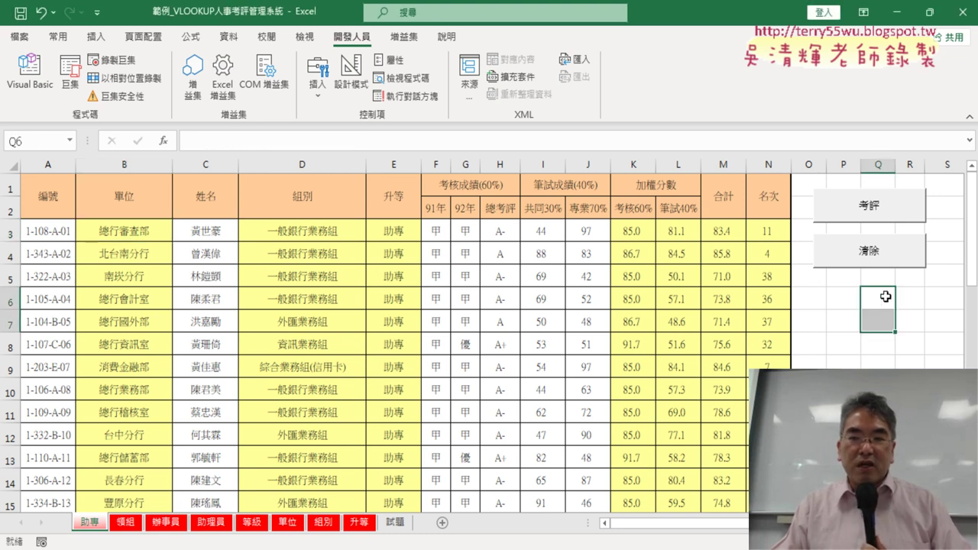
{"action": "left_click", "coordinate": [867, 249]}
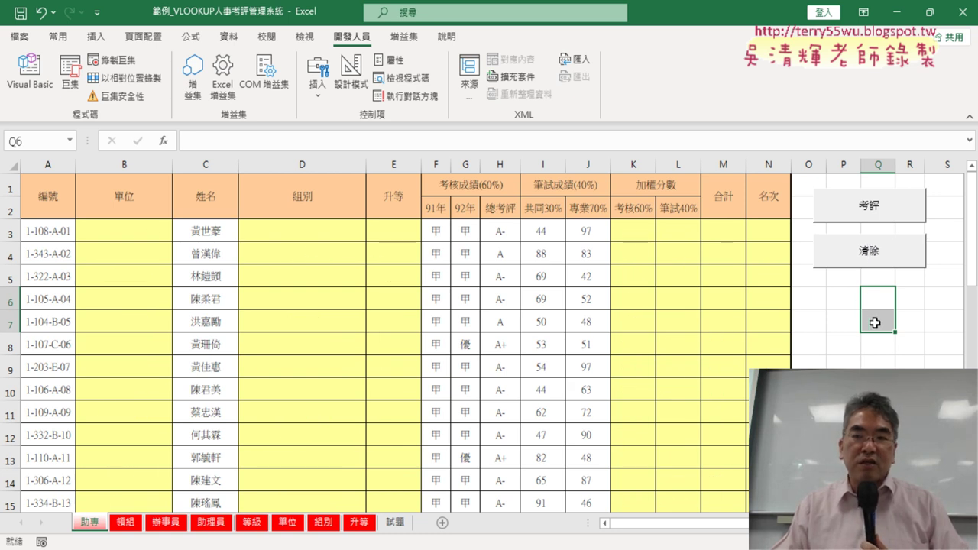
{"action": "left_click", "coordinate": [886, 208]}
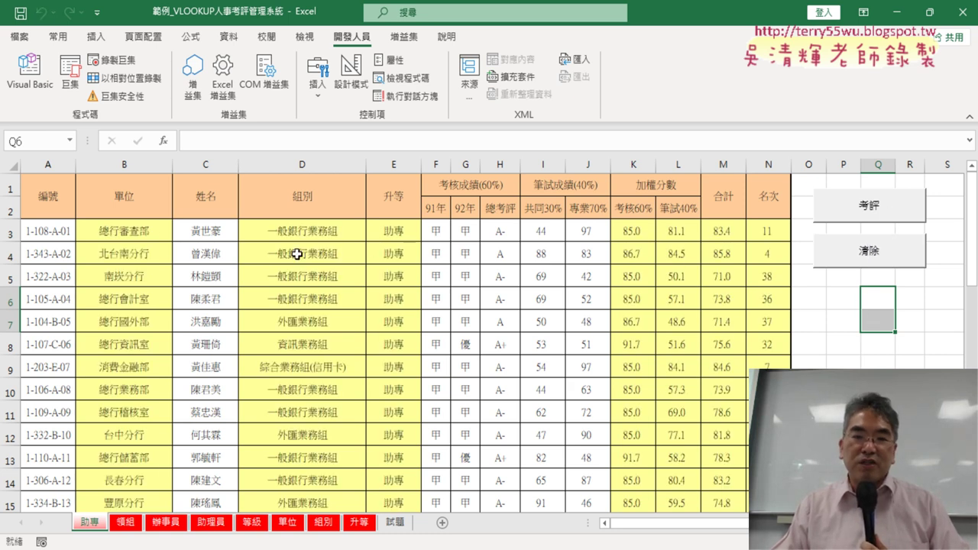
{"action": "left_click", "coordinate": [871, 254]}
{"action": "left_click", "coordinate": [877, 210]}
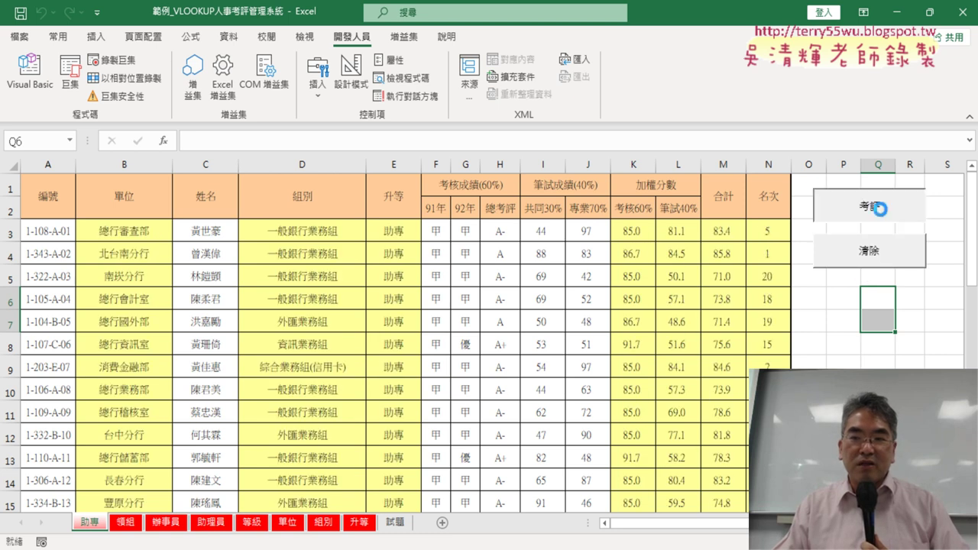
{"action": "left_click", "coordinate": [873, 250]}
{"action": "left_click", "coordinate": [877, 214]}
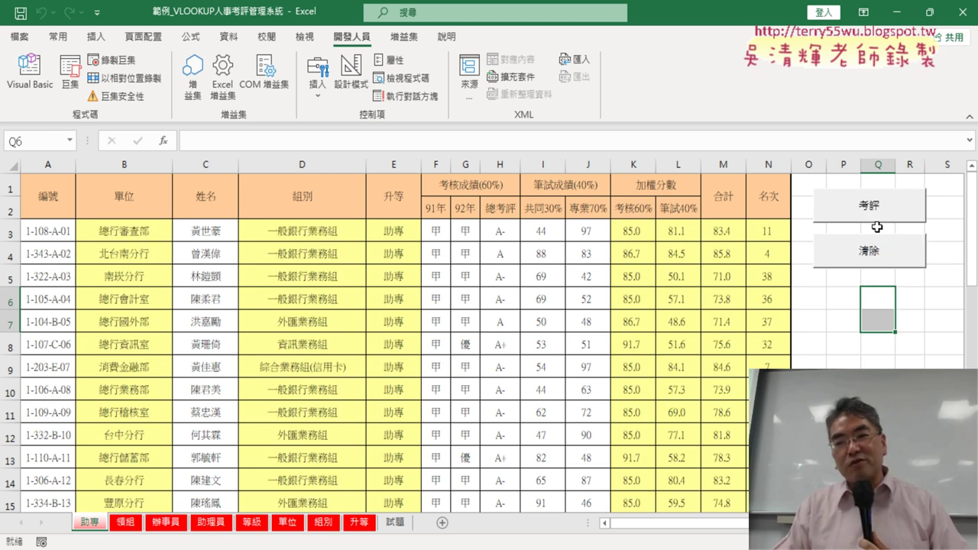
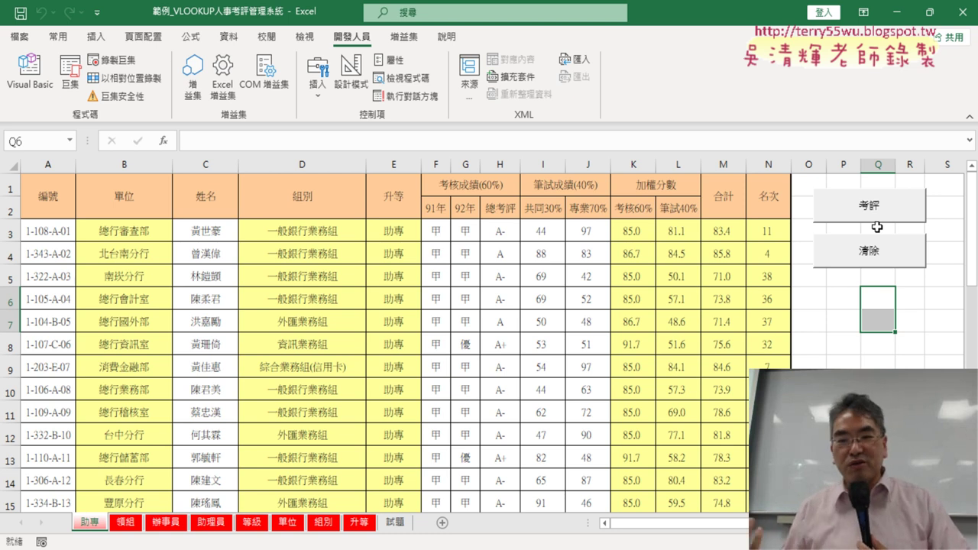
{"action": "left_click", "coordinate": [841, 336]}
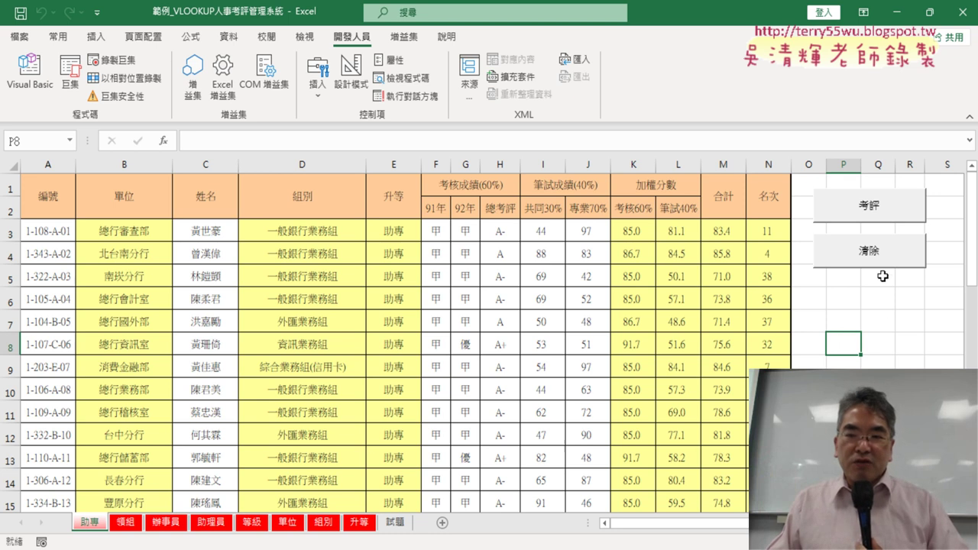
{"action": "left_click", "coordinate": [882, 252]}
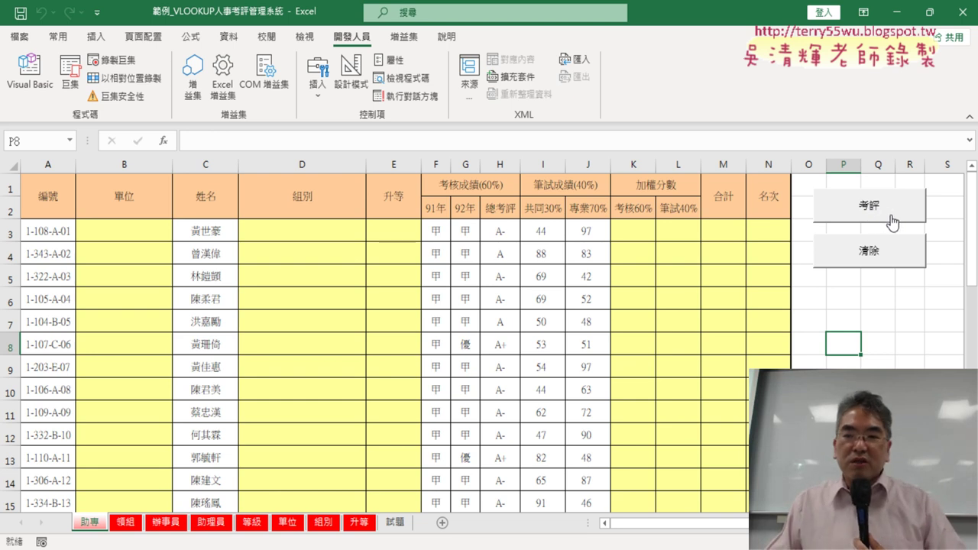
{"action": "left_click", "coordinate": [892, 222]}
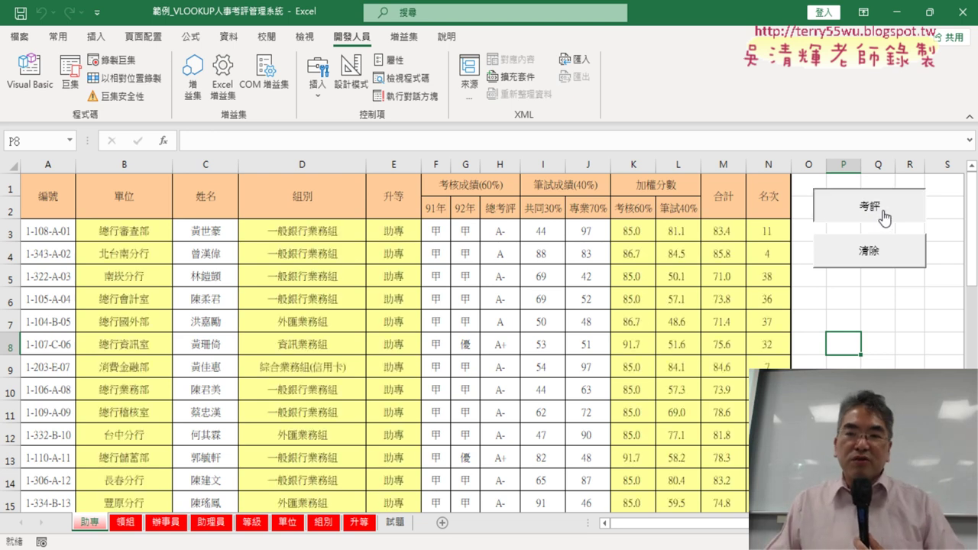
{"action": "left_click", "coordinate": [886, 259]}
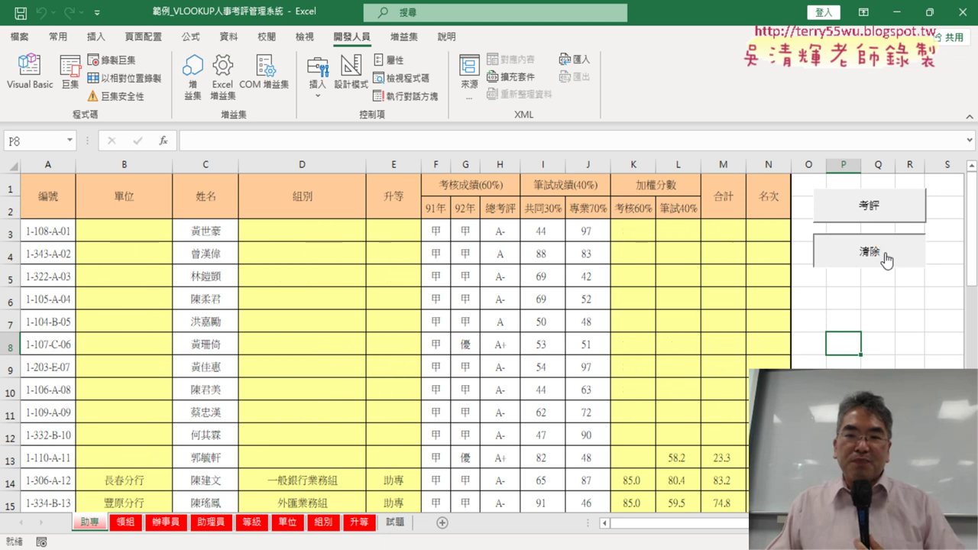
{"action": "left_click", "coordinate": [872, 204]}
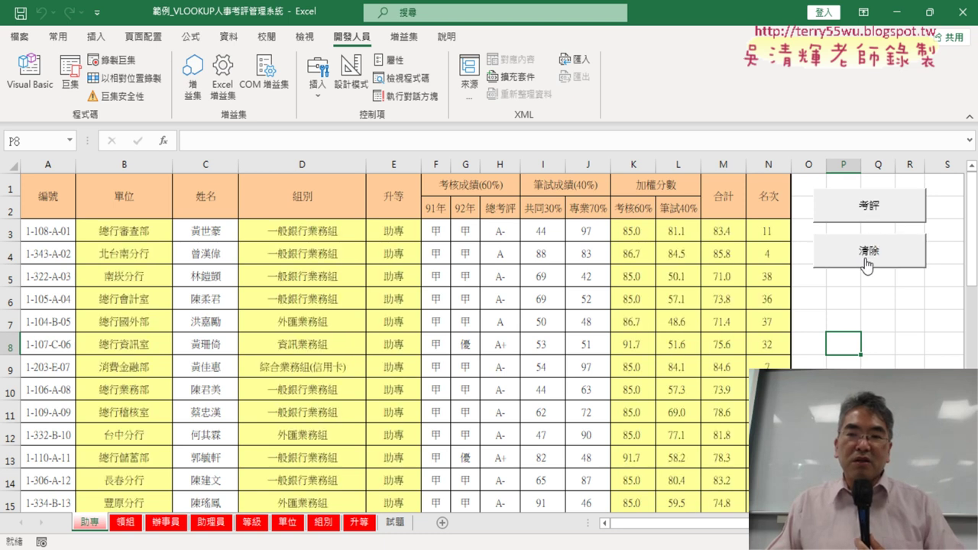
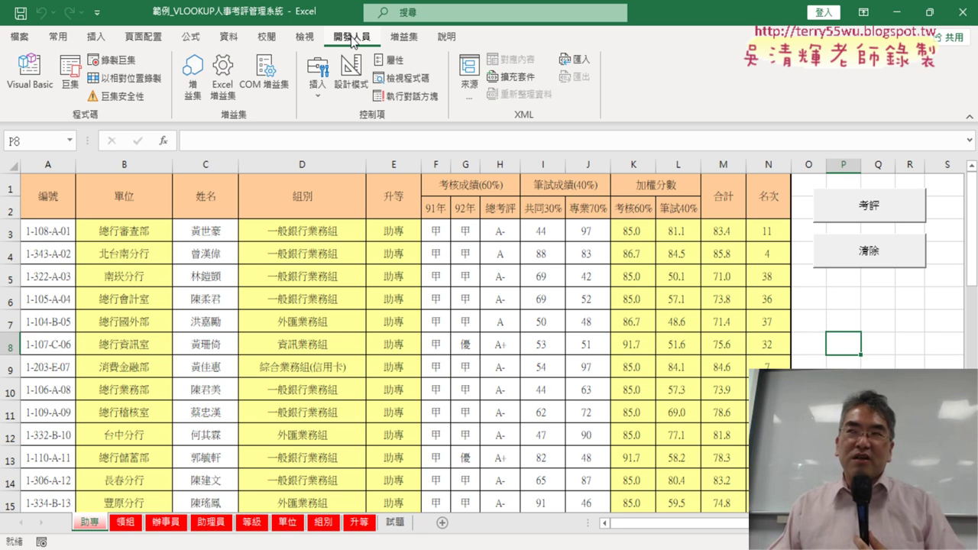
Step: Show the Quick Access Toolbar customization list over the 助專 sheet, dismissing it once before reopening
{"action": "left_click", "coordinate": [98, 17]}
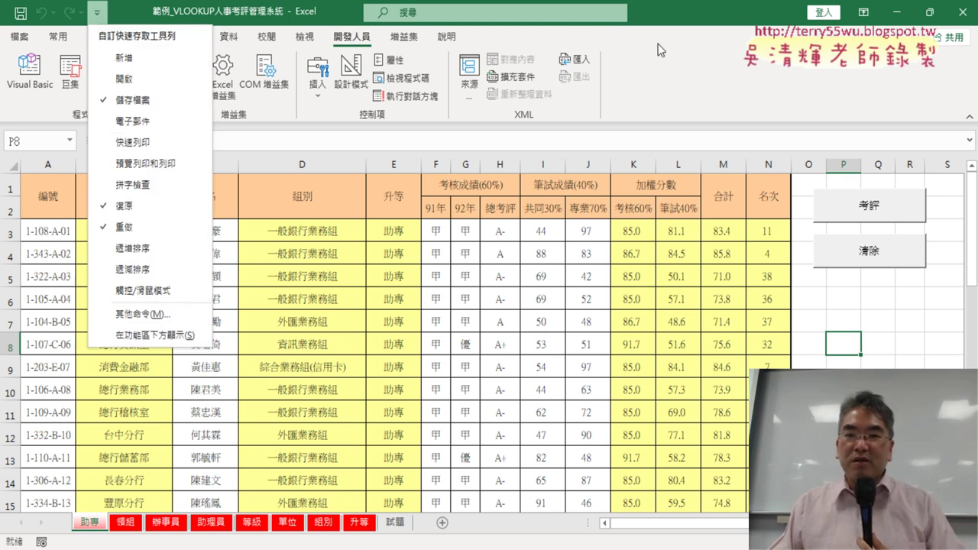
{"action": "left_click", "coordinate": [576, 59]}
{"action": "left_click", "coordinate": [97, 12]}
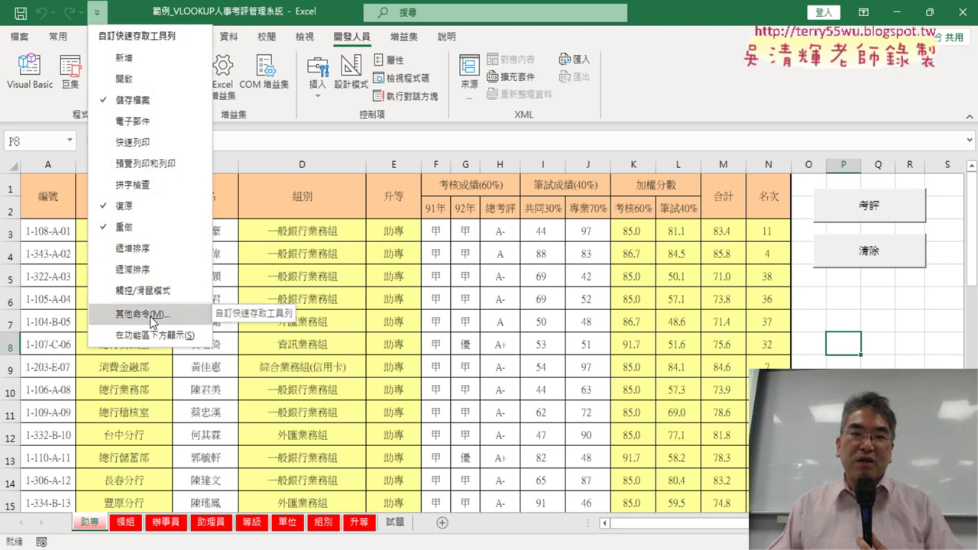
Step: Open the Visual Basic editor and move and narrow its window so column N stays visible
{"action": "left_click", "coordinate": [37, 84]}
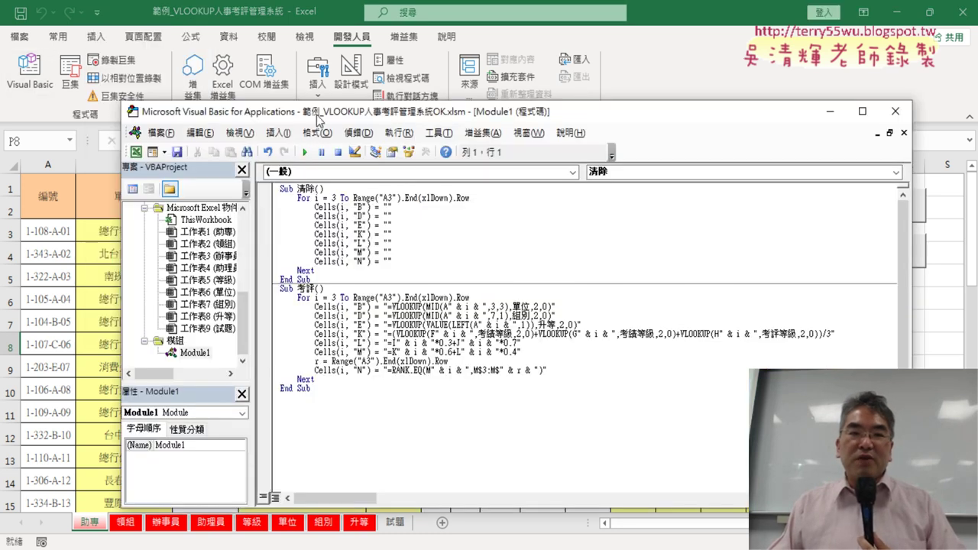
{"action": "left_click_drag", "start_coordinate": [316, 115], "coordinate": [245, 70]}
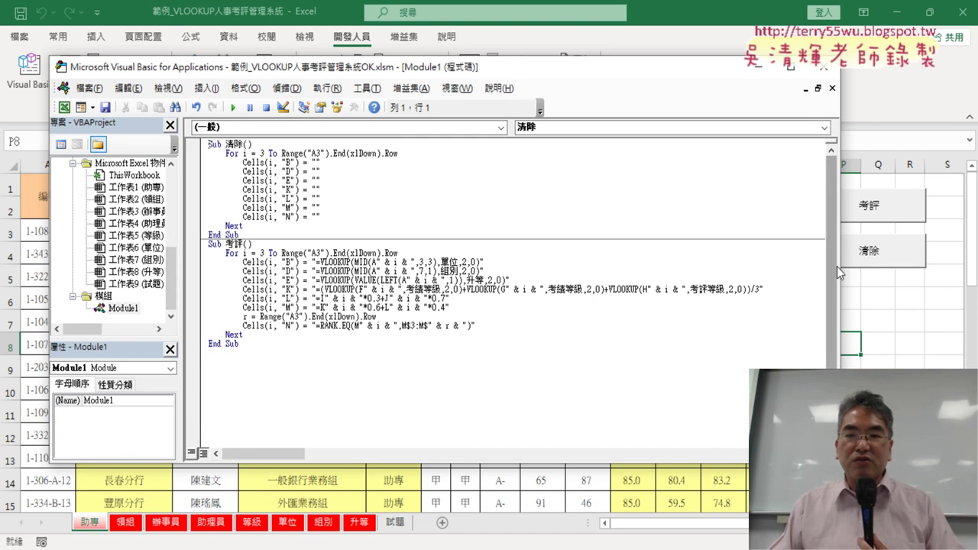
{"action": "left_click_drag", "start_coordinate": [837, 265], "coordinate": [739, 260]}
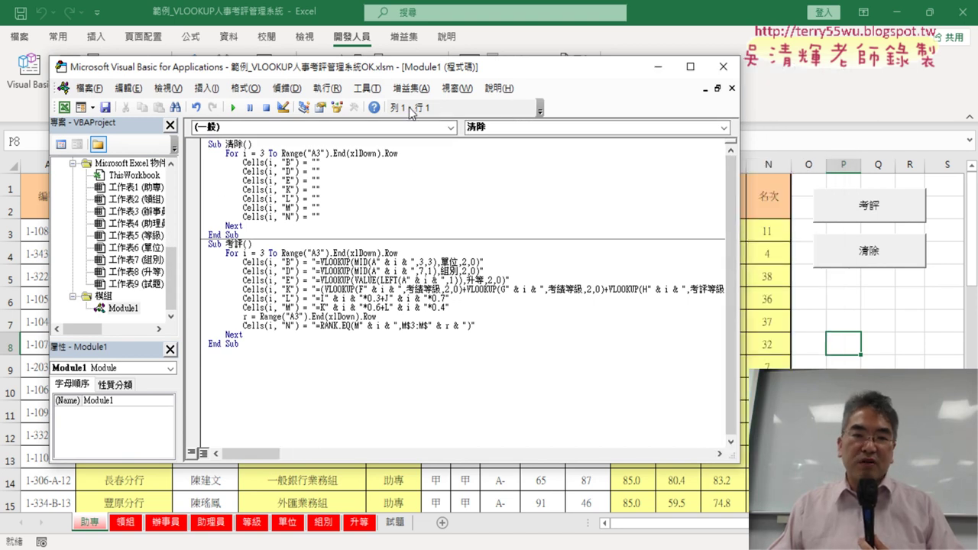
Step: Set the code editor font size to 12 in Options' 撰寫風格 tab
{"action": "left_click", "coordinate": [367, 87]}
{"action": "left_click", "coordinate": [394, 155]}
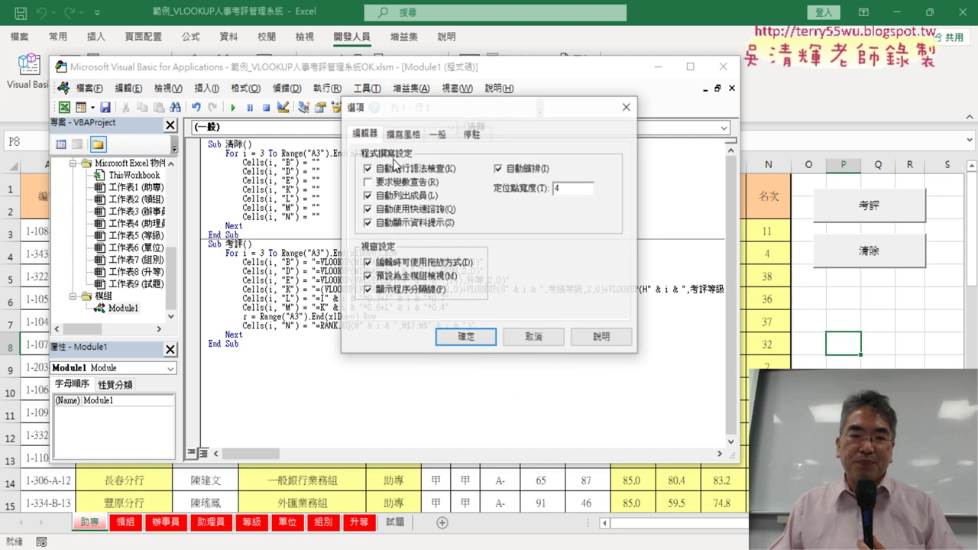
{"action": "left_click", "coordinate": [407, 135]}
{"action": "left_click", "coordinate": [556, 202]}
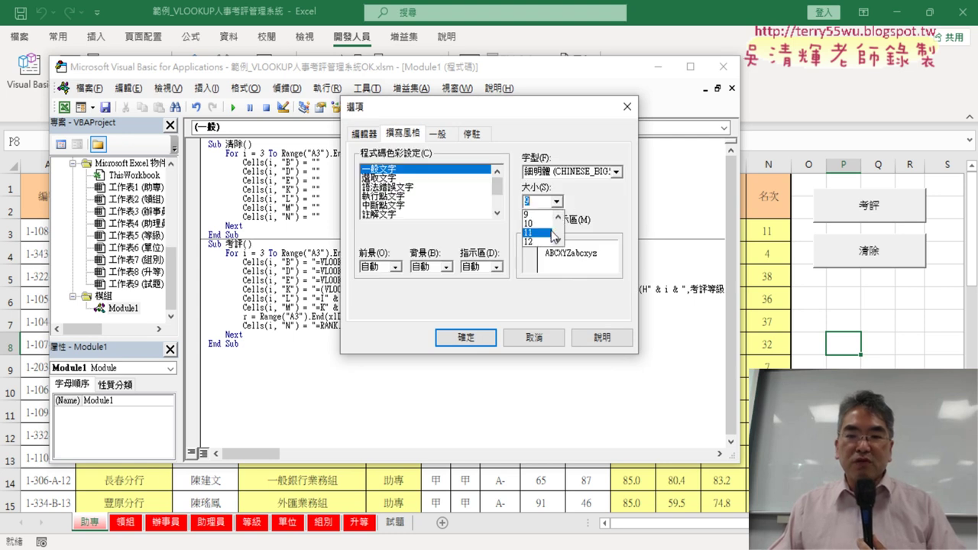
{"action": "left_click", "coordinate": [546, 242]}
{"action": "left_click", "coordinate": [479, 337]}
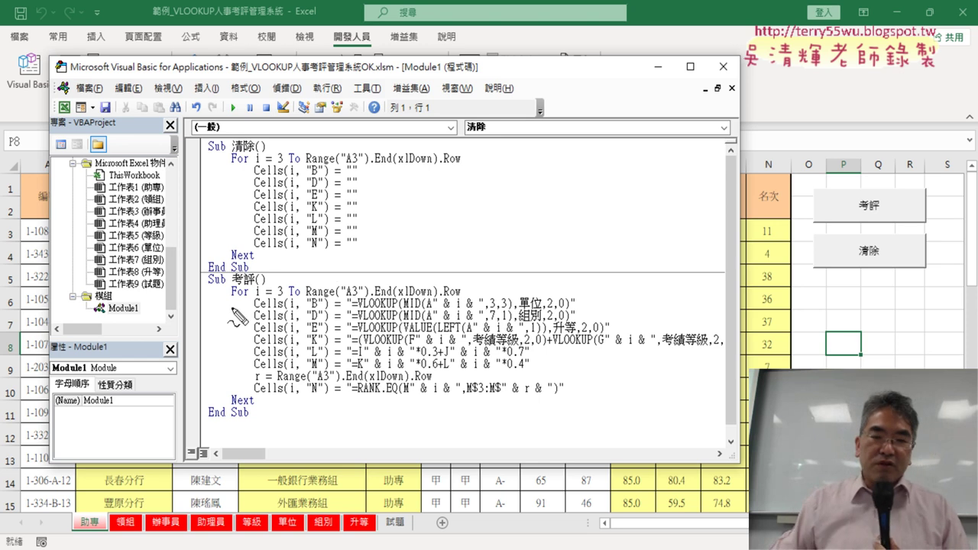
{"action": "mouse_move", "coordinate": [886, 183]}
{"action": "left_mouse_down"}
{"action": "mouse_move", "coordinate": [863, 229]}
{"action": "mouse_move", "coordinate": [856, 290]}
{"action": "left_mouse_up"}
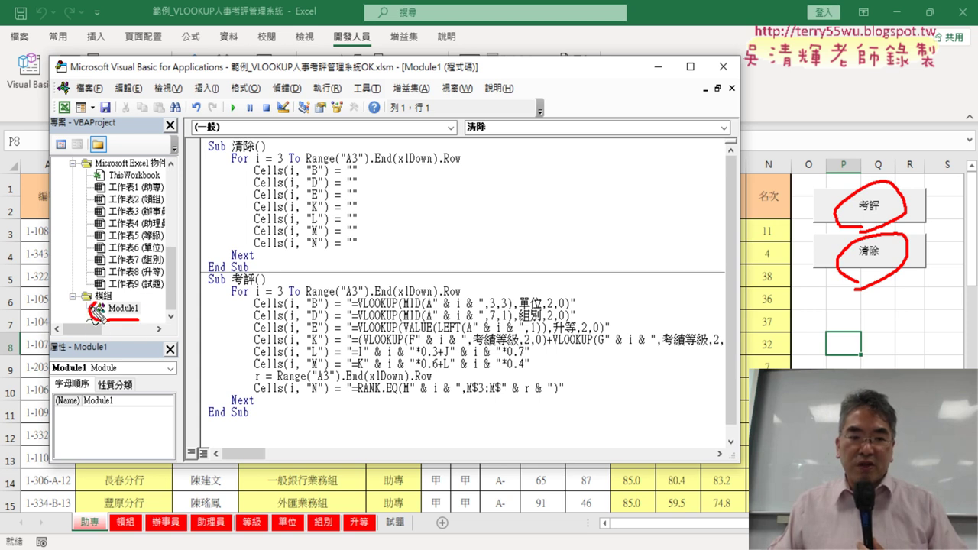
{"action": "left_click_drag", "start_coordinate": [96, 306], "coordinate": [136, 336]}
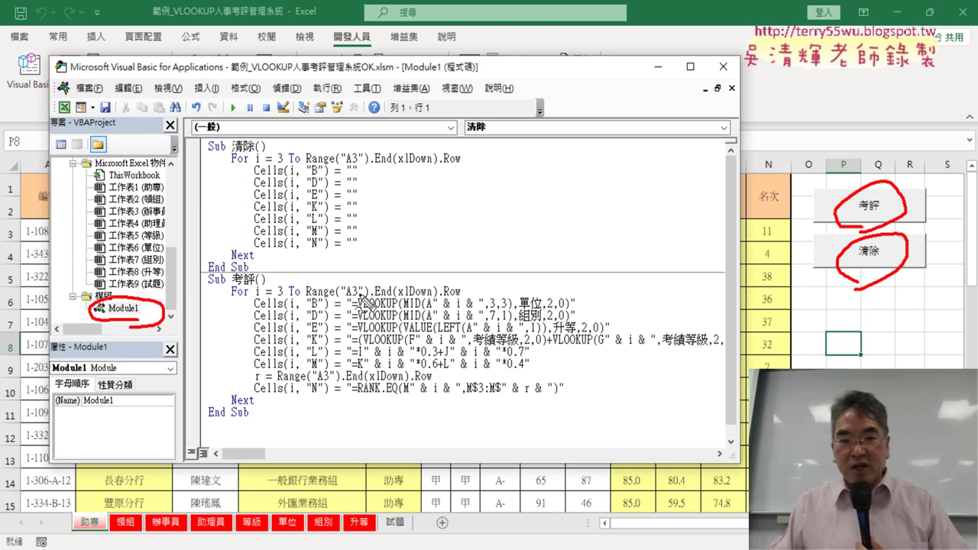
{"action": "mouse_move", "coordinate": [238, 285]}
{"action": "left_mouse_down"}
{"action": "mouse_move", "coordinate": [550, 229]}
{"action": "mouse_move", "coordinate": [834, 202]}
{"action": "mouse_move", "coordinate": [816, 216]}
{"action": "left_mouse_up"}
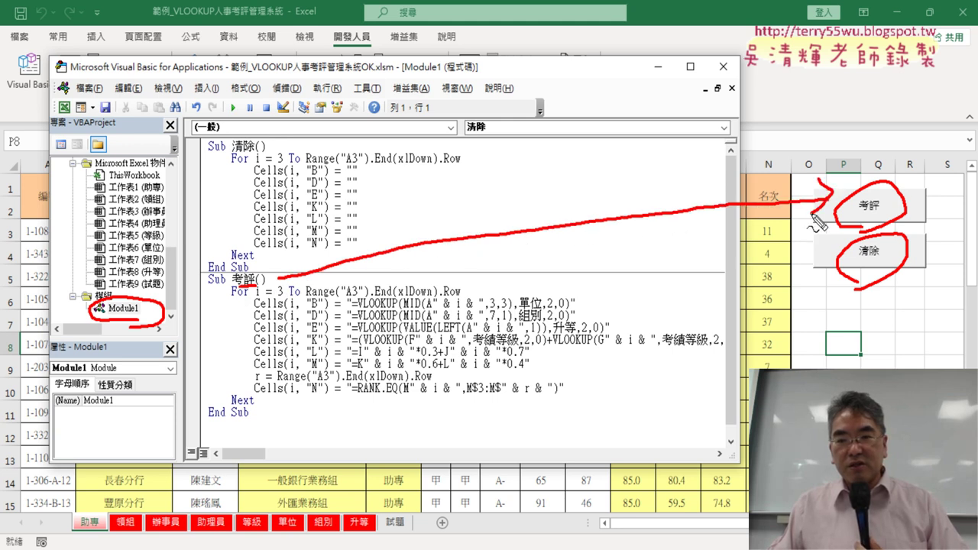
{"action": "mouse_move", "coordinate": [233, 154]}
{"action": "left_mouse_down"}
{"action": "mouse_move", "coordinate": [831, 249]}
{"action": "mouse_move", "coordinate": [798, 269]}
{"action": "left_mouse_up"}
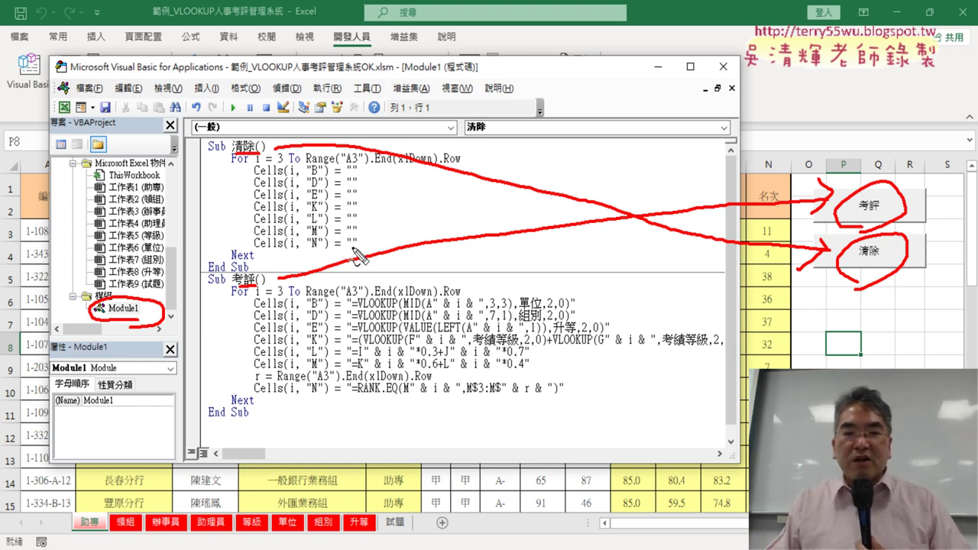
{"action": "mouse_move", "coordinate": [353, 243]}
{"action": "left_mouse_down"}
{"action": "mouse_move", "coordinate": [275, 258]}
{"action": "mouse_move", "coordinate": [246, 191]}
{"action": "mouse_move", "coordinate": [359, 173]}
{"action": "mouse_move", "coordinate": [368, 229]}
{"action": "mouse_move", "coordinate": [353, 249]}
{"action": "left_mouse_up"}
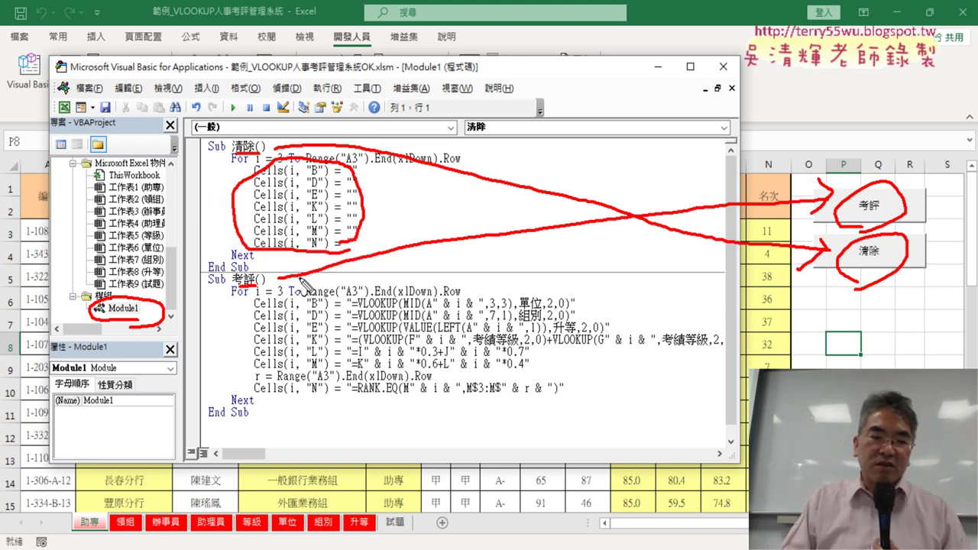
{"action": "key", "text": "Escape"}
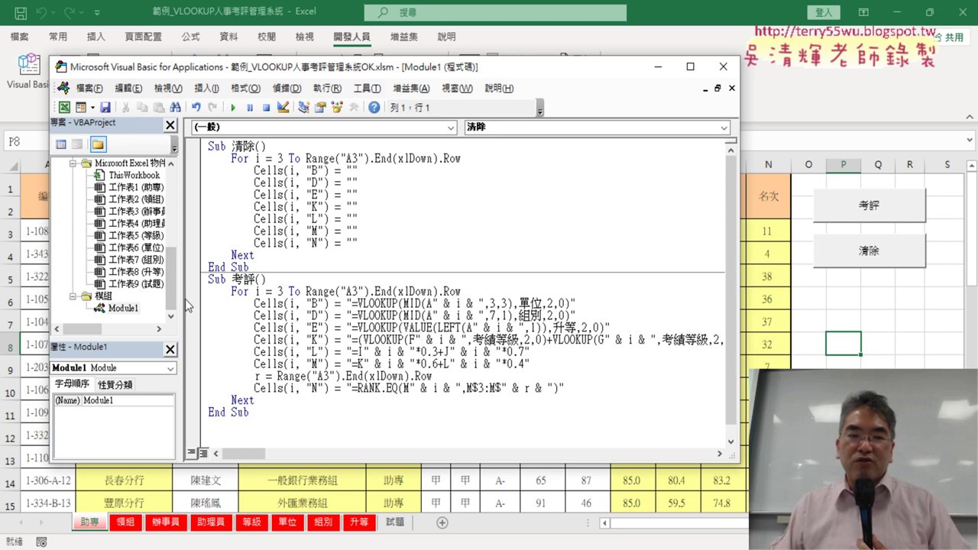
Step: Widen the Project pane and select the 考評 and 清除 macro header lines
{"action": "left_click_drag", "start_coordinate": [182, 297], "coordinate": [219, 299]}
{"action": "right_click", "coordinate": [127, 314]}
{"action": "mouse_move", "coordinate": [164, 388]}
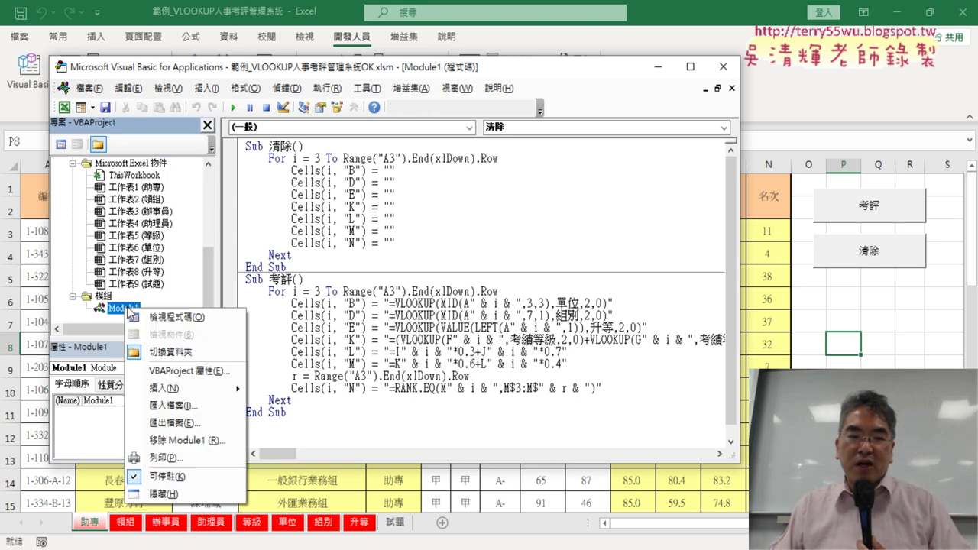
{"action": "left_click", "coordinate": [302, 262]}
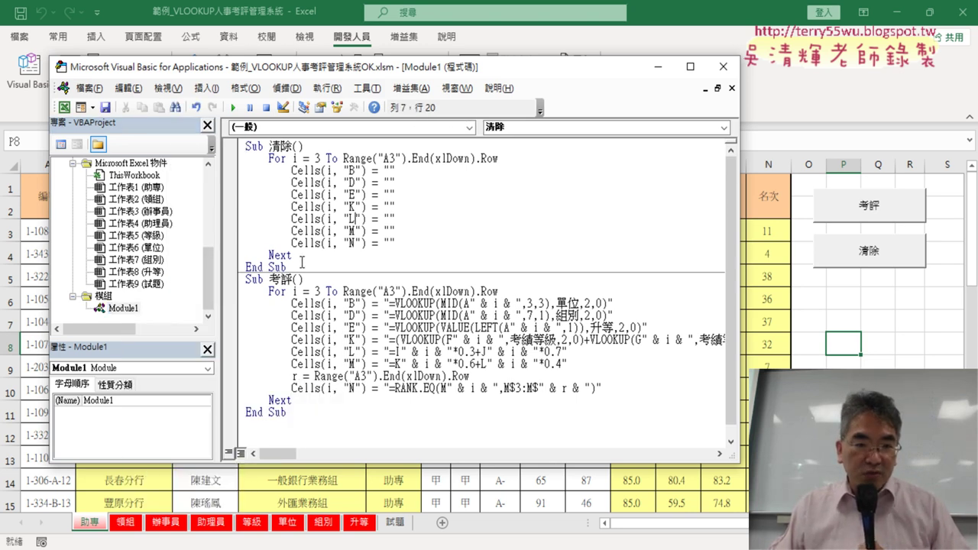
{"action": "left_click_drag", "start_coordinate": [295, 279], "coordinate": [240, 276]}
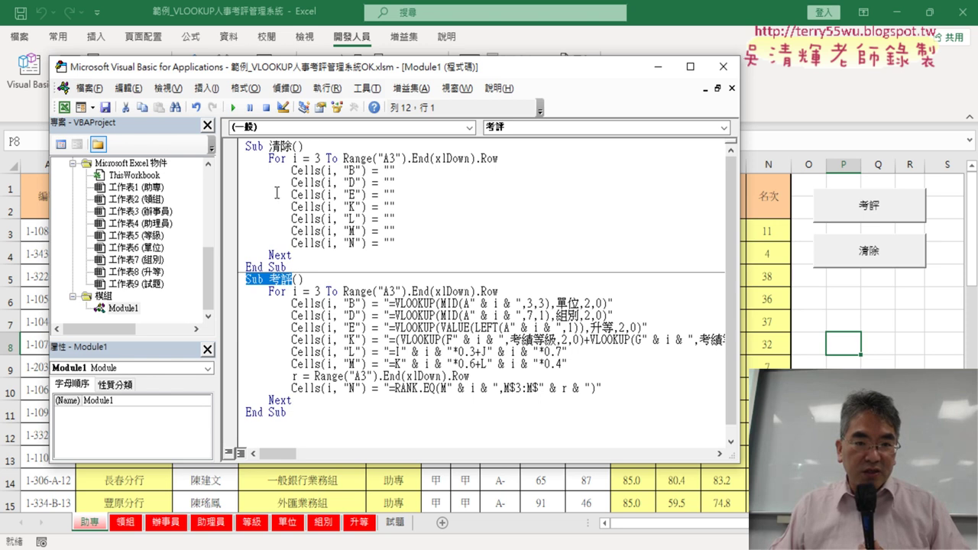
{"action": "left_click_drag", "start_coordinate": [294, 146], "coordinate": [240, 146]}
{"action": "right_click", "coordinate": [325, 144]}
{"action": "key", "text": "Escape"}
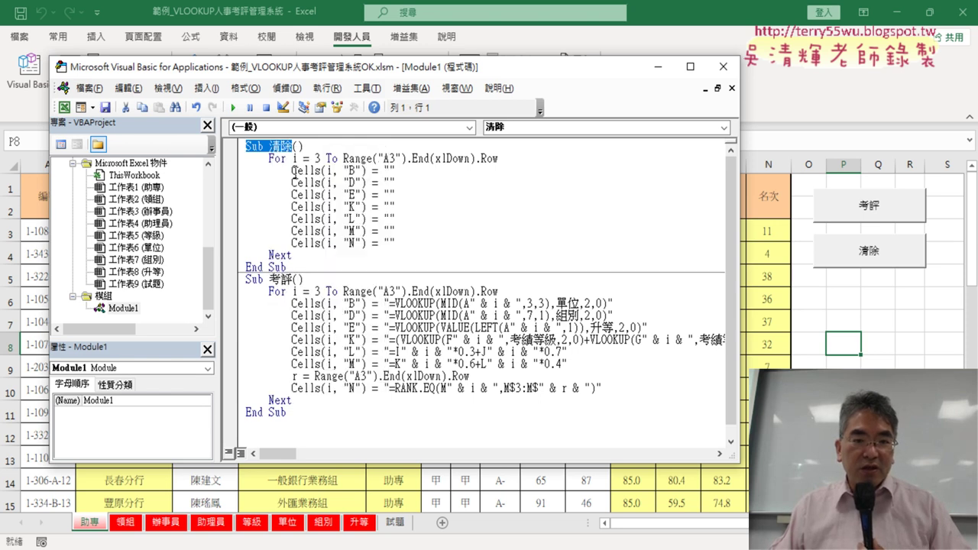
Step: Remove Module1 from the OK.xlsm project, declining to export it
{"action": "left_click", "coordinate": [122, 308]}
{"action": "right_click", "coordinate": [122, 307]}
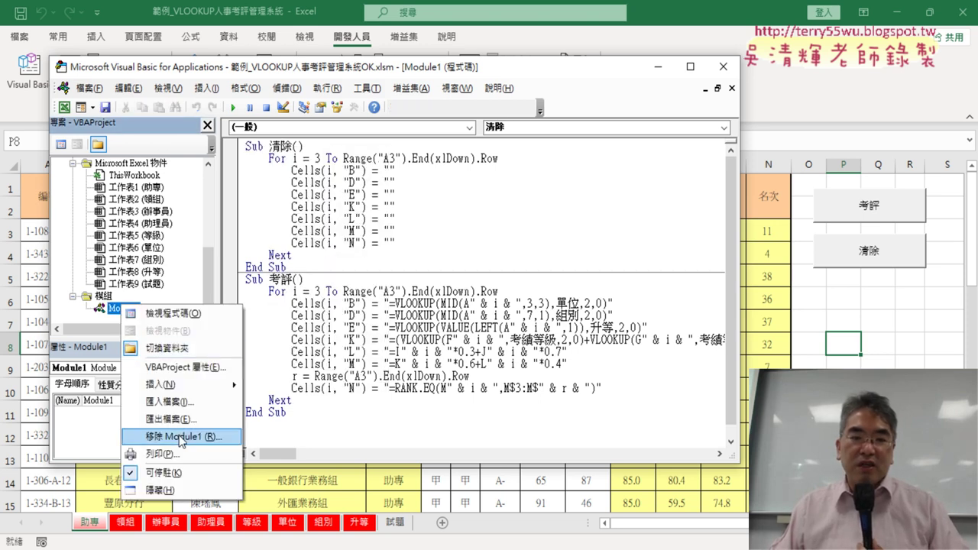
{"action": "left_click", "coordinate": [181, 437]}
{"action": "left_click", "coordinate": [454, 346]}
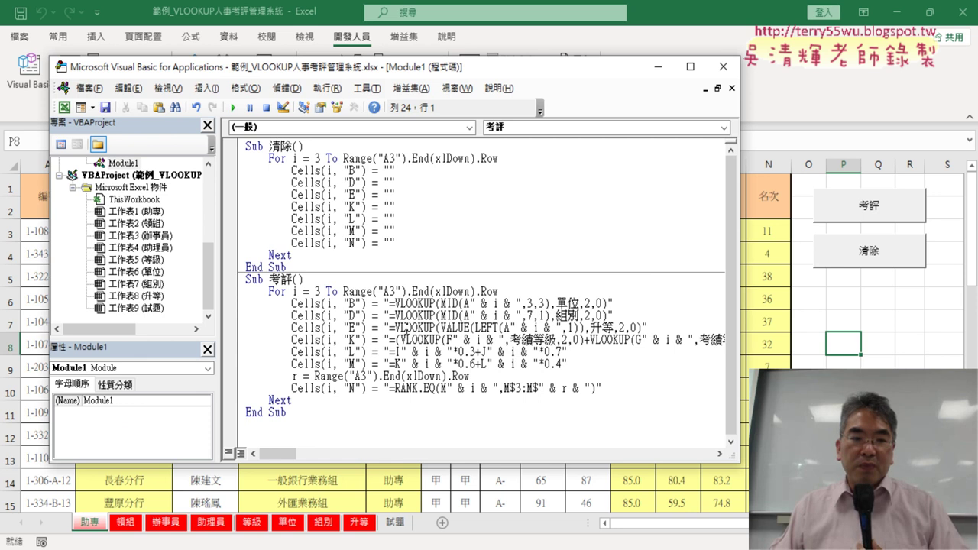
{"action": "mouse_move", "coordinate": [212, 267]}
{"action": "left_mouse_down"}
{"action": "mouse_move", "coordinate": [208, 197]}
{"action": "mouse_move", "coordinate": [209, 269]}
{"action": "left_mouse_up"}
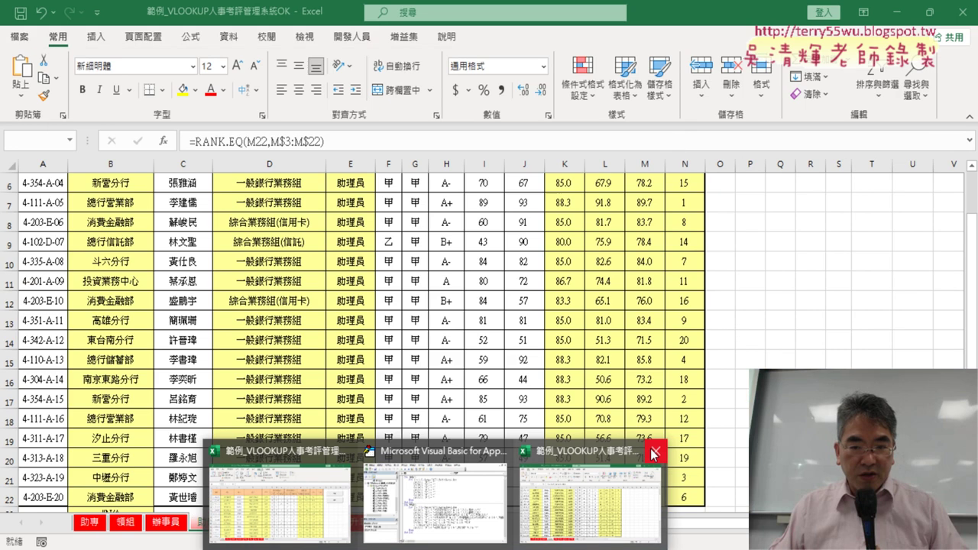
Step: Close the OK workbook without saving and open the Visual Basic editor
{"action": "left_click", "coordinate": [651, 451]}
{"action": "left_click", "coordinate": [510, 308]}
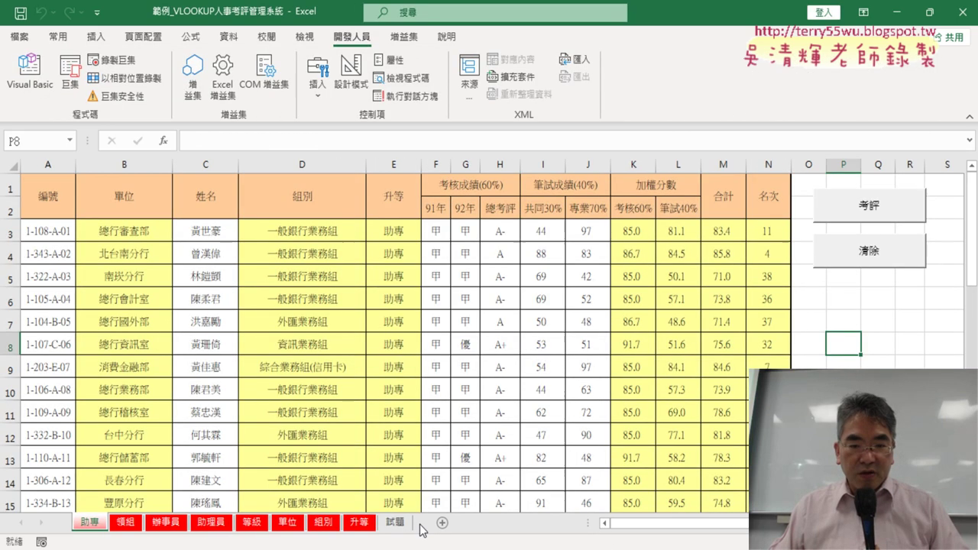
{"action": "left_click", "coordinate": [519, 451]}
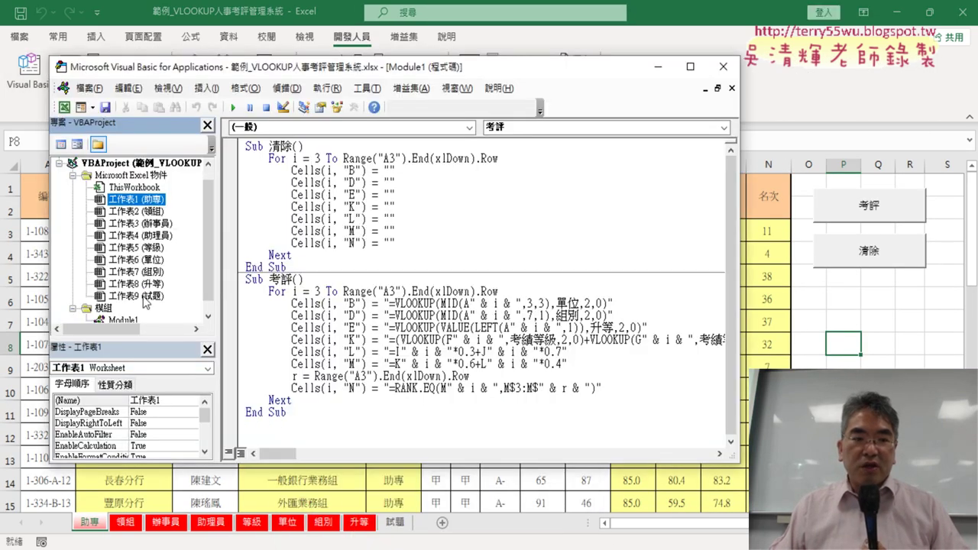
Step: Remove the remaining workbook's Module1 without exporting it
{"action": "right_click", "coordinate": [123, 320]}
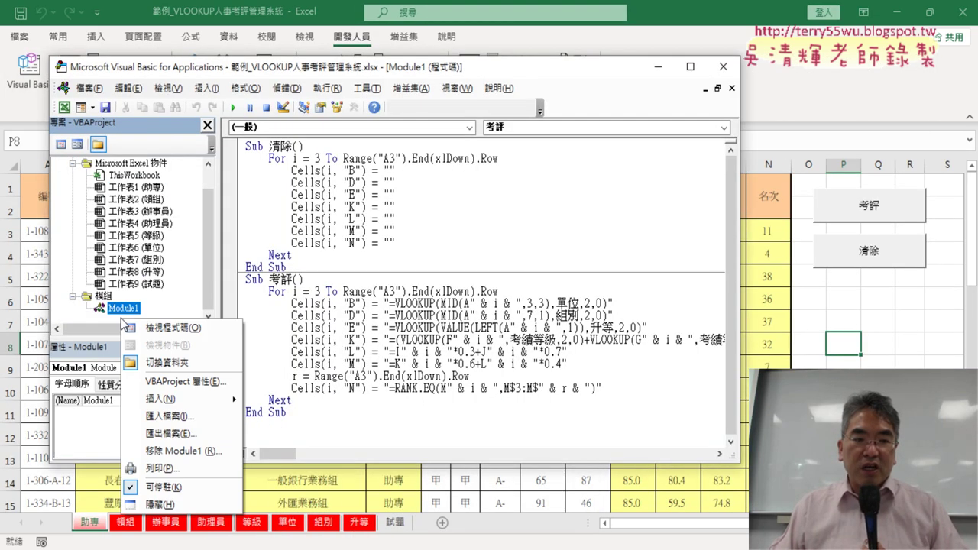
{"action": "left_click", "coordinate": [183, 451]}
{"action": "left_click", "coordinate": [466, 340]}
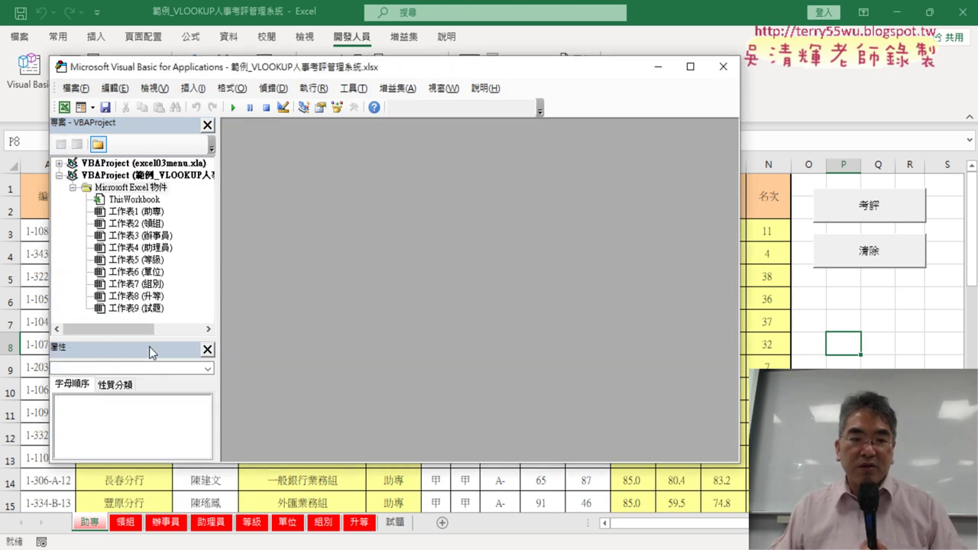
Step: Insert a new empty module (插入 > 模組) into the 範例_VLOOKUP人事考評管理系統.xlsx project
{"action": "left_click_drag", "start_coordinate": [152, 336], "coordinate": [152, 375]}
{"action": "right_click", "coordinate": [136, 284]}
{"action": "mouse_move", "coordinate": [168, 363]}
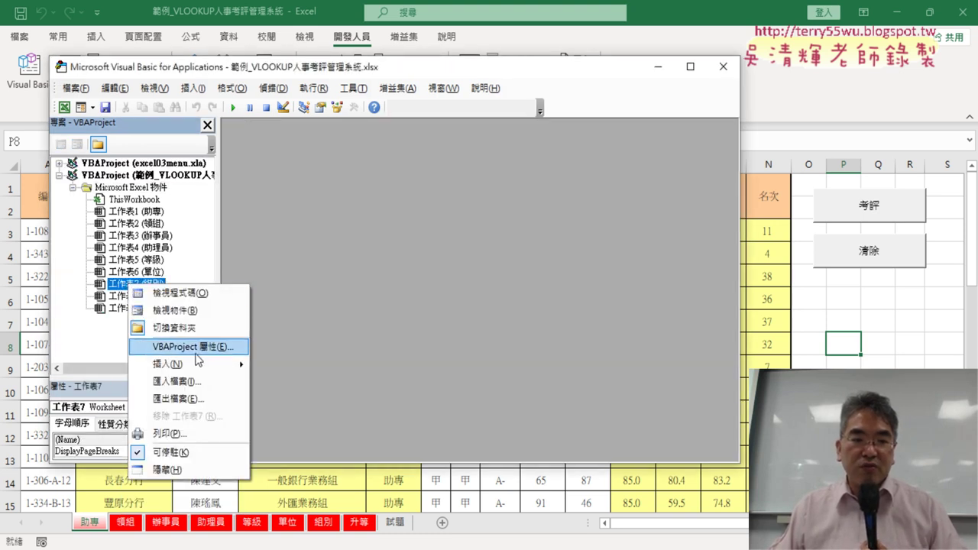
{"action": "left_click", "coordinate": [298, 385]}
{"action": "type", "text": "ㄙ"}
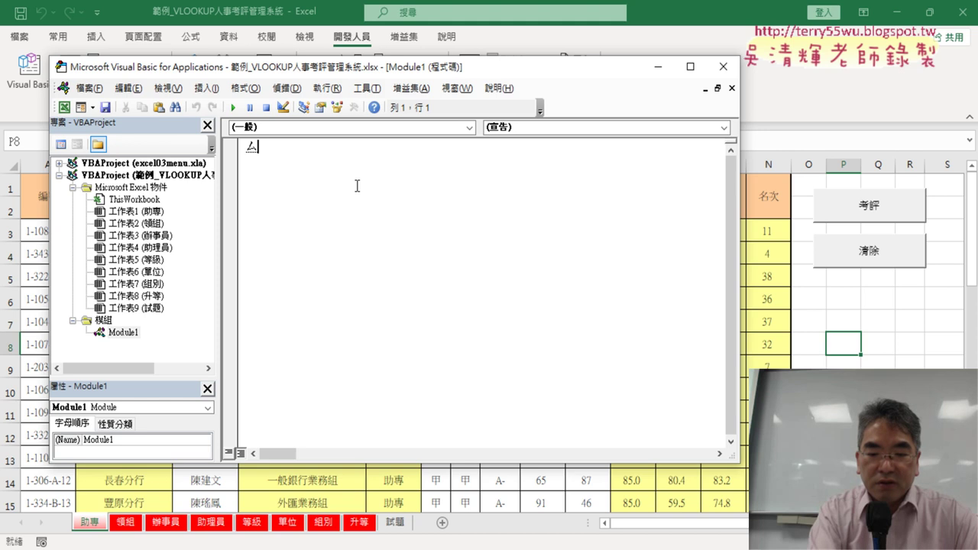
Step: Create the empty Sub 清除() … End Sub skeleton and narrow the code editor window
{"action": "key", "text": "BackSpace"}
{"action": "type", "text": "u"}
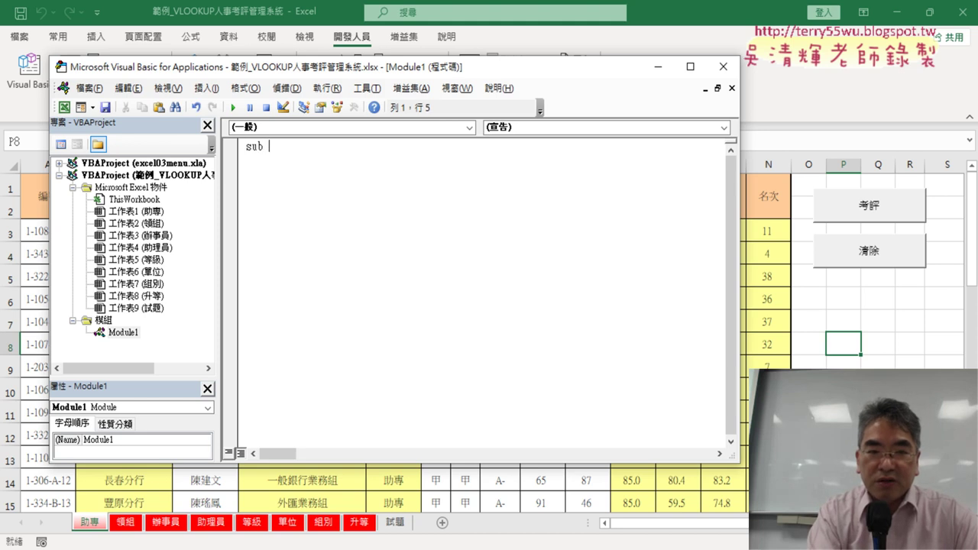
{"action": "type", "text": "b "}
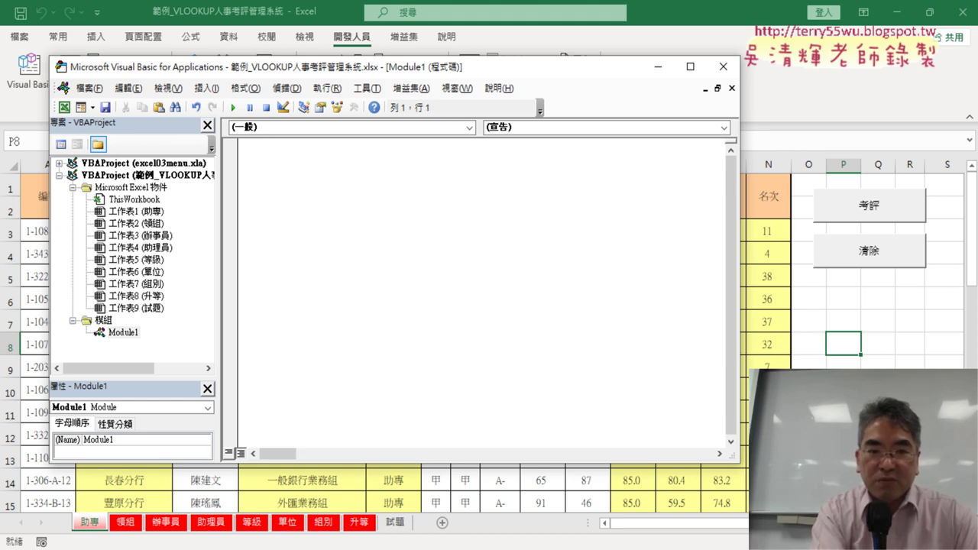
{"action": "type", "text": "清除"}
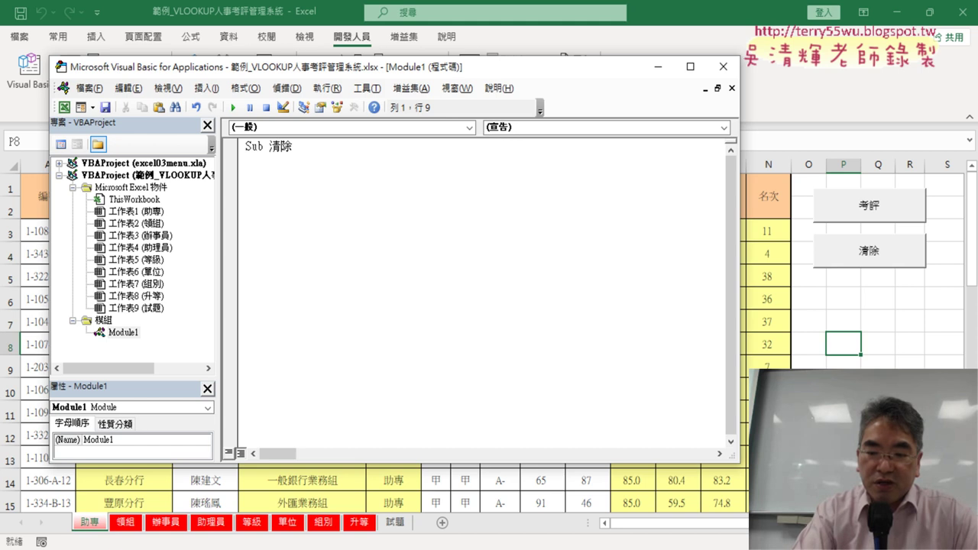
{"action": "key", "text": "Return"}
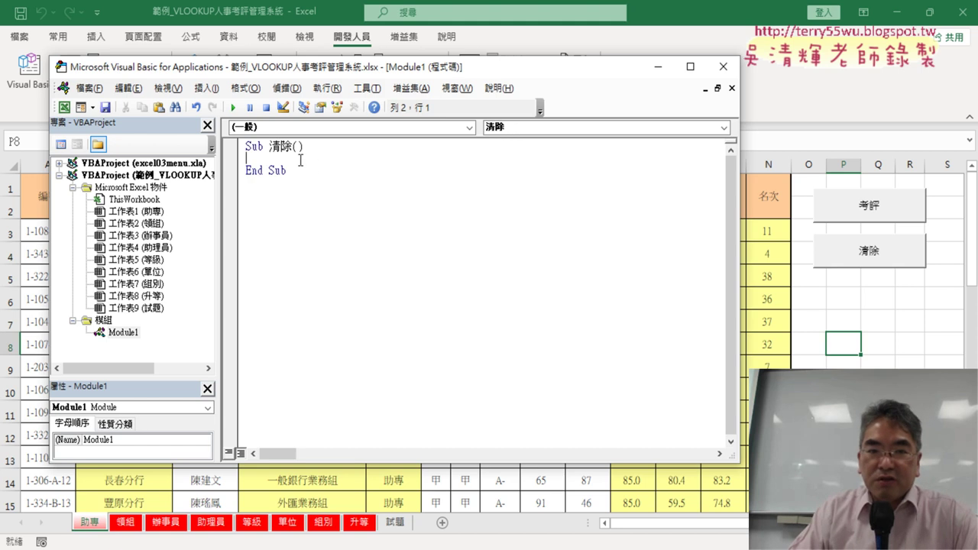
{"action": "left_click_drag", "start_coordinate": [293, 145], "coordinate": [312, 179]}
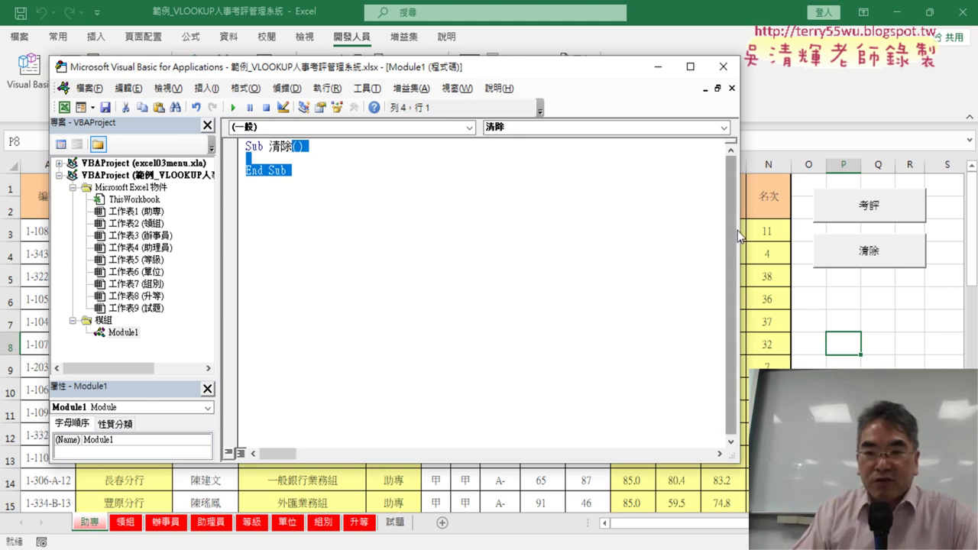
{"action": "left_click_drag", "start_coordinate": [737, 230], "coordinate": [549, 244]}
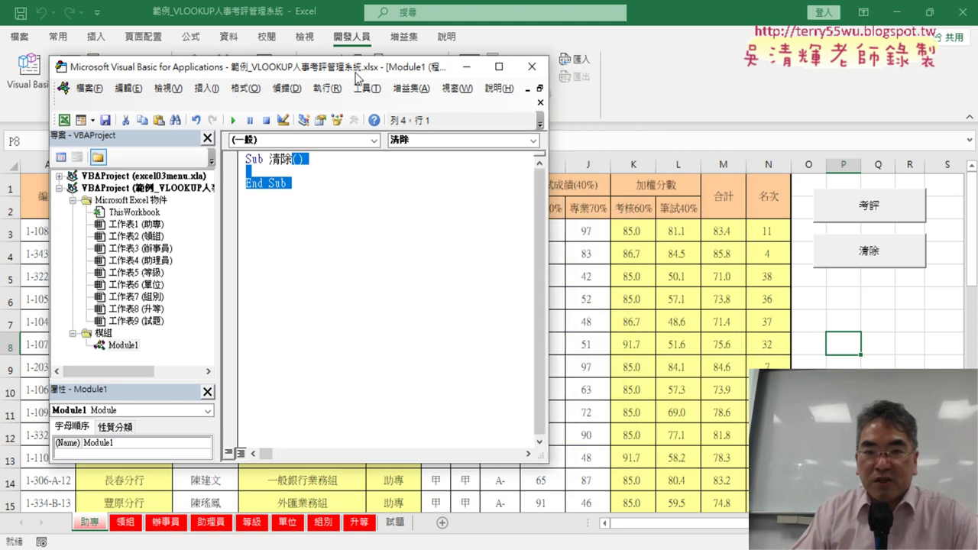
Step: Shift the code editor right and start the 清除 body with 'for i='
{"action": "left_click_drag", "start_coordinate": [353, 75], "coordinate": [655, 89]}
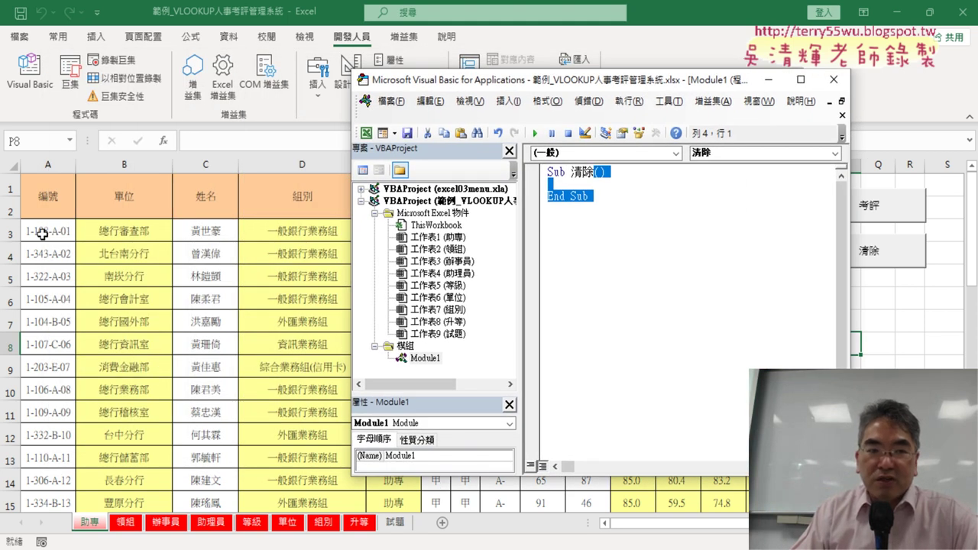
{"action": "left_click", "coordinate": [571, 184]}
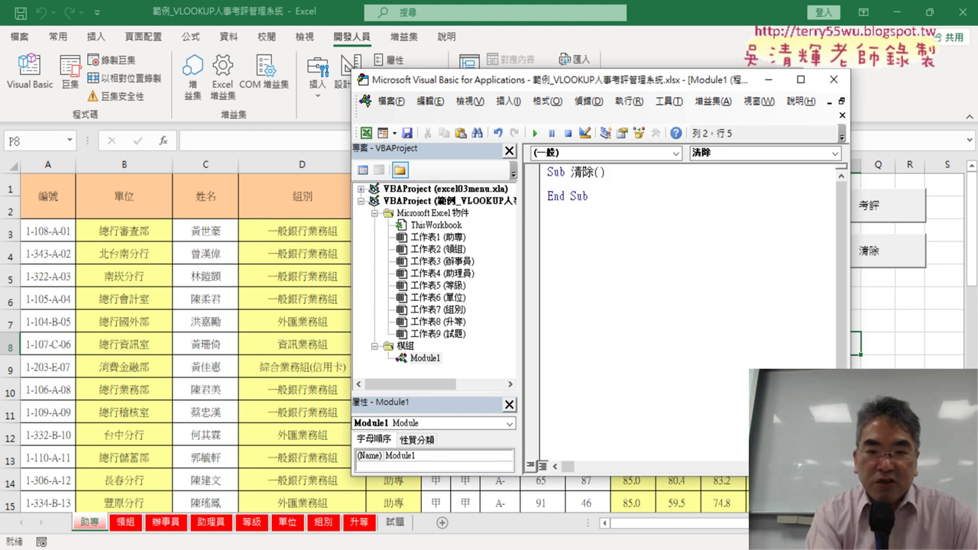
{"action": "type", "text": "for i"}
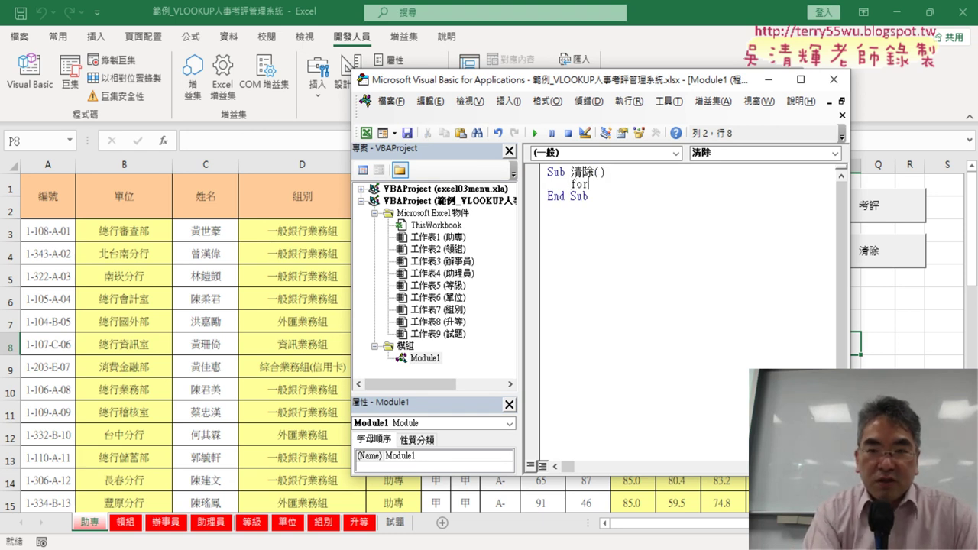
{"action": "type", "text": "=3 to"}
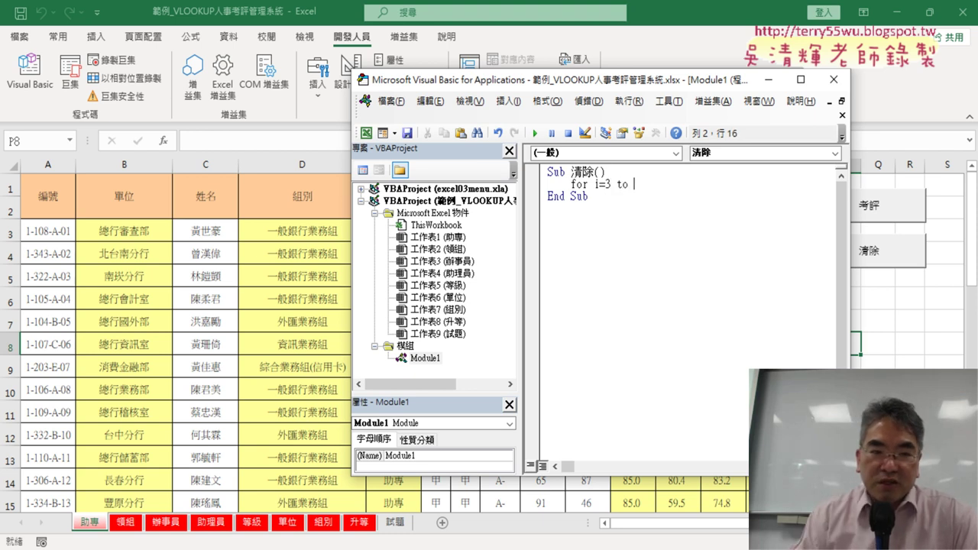
Step: Confirm the data ends at row 40, then continue the loop line as for i=3 to range("
{"action": "left_click", "coordinate": [50, 232]}
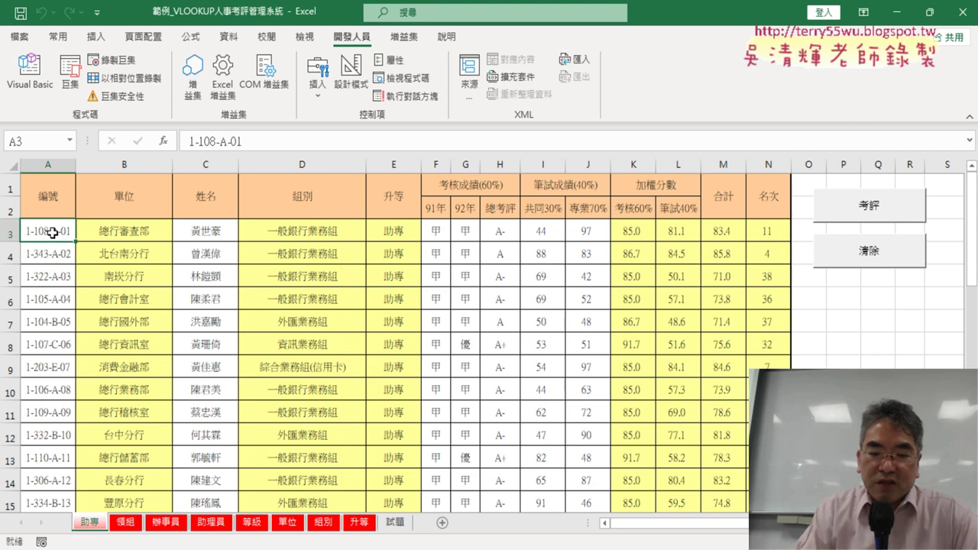
{"action": "key", "text": "alt+F11"}
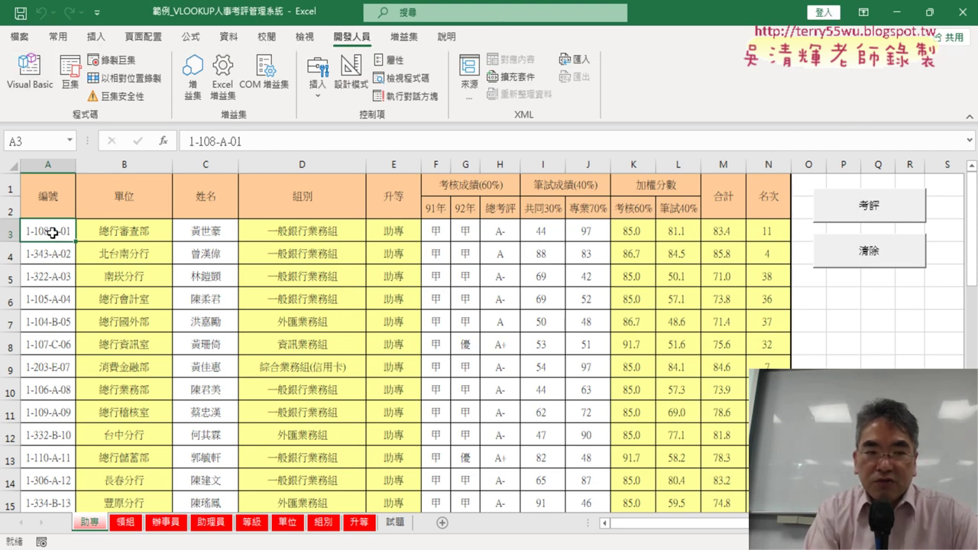
{"action": "key", "text": "ctrl+Down"}
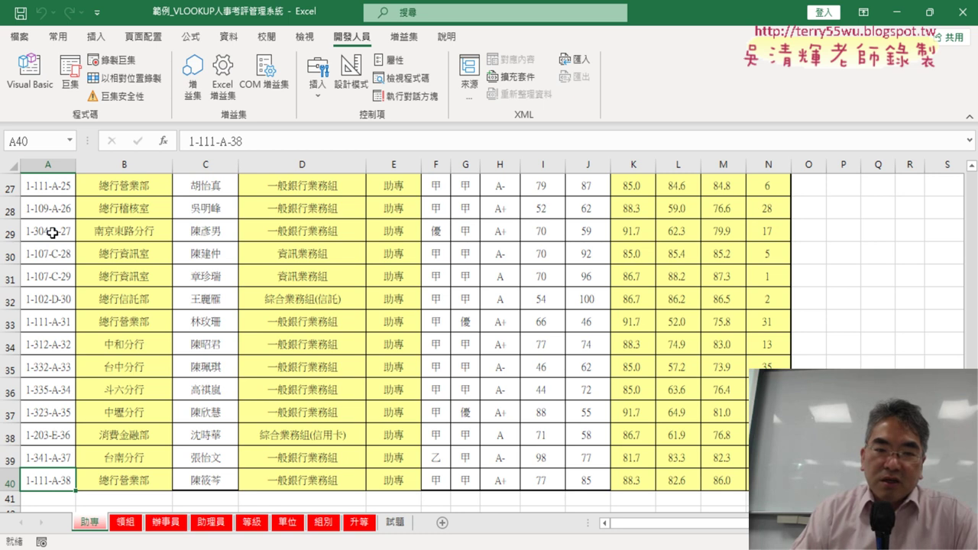
{"action": "left_click", "coordinate": [50, 88]}
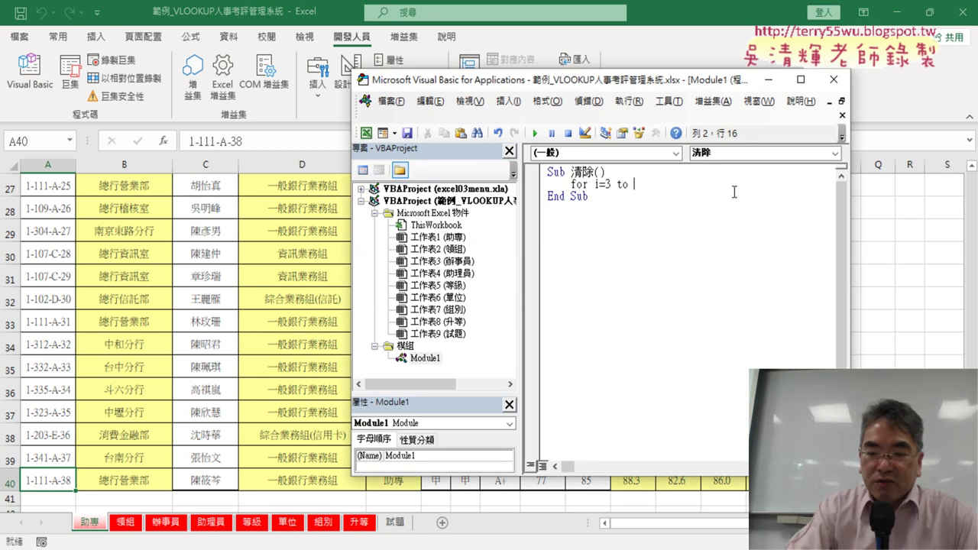
{"action": "type", "text": "40"}
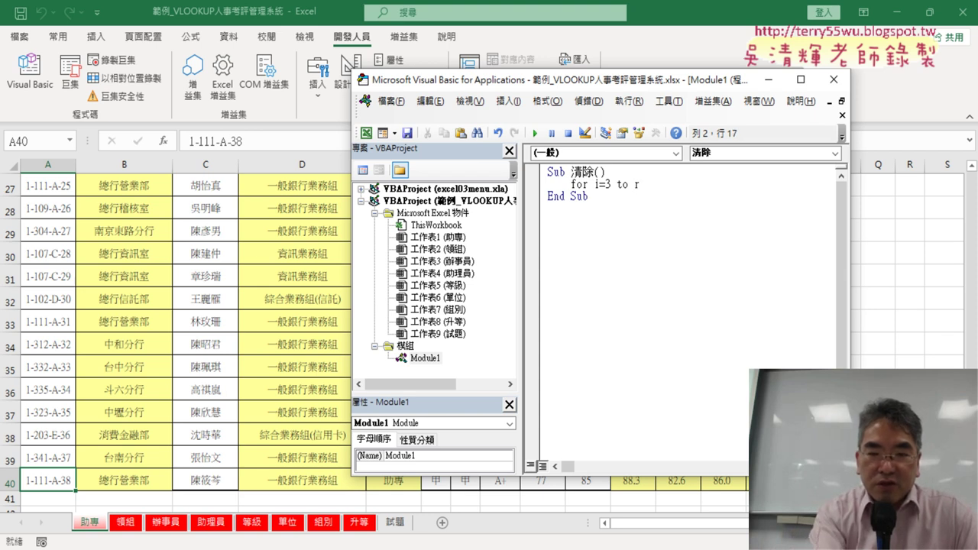
{"action": "type", "text": "ange"}
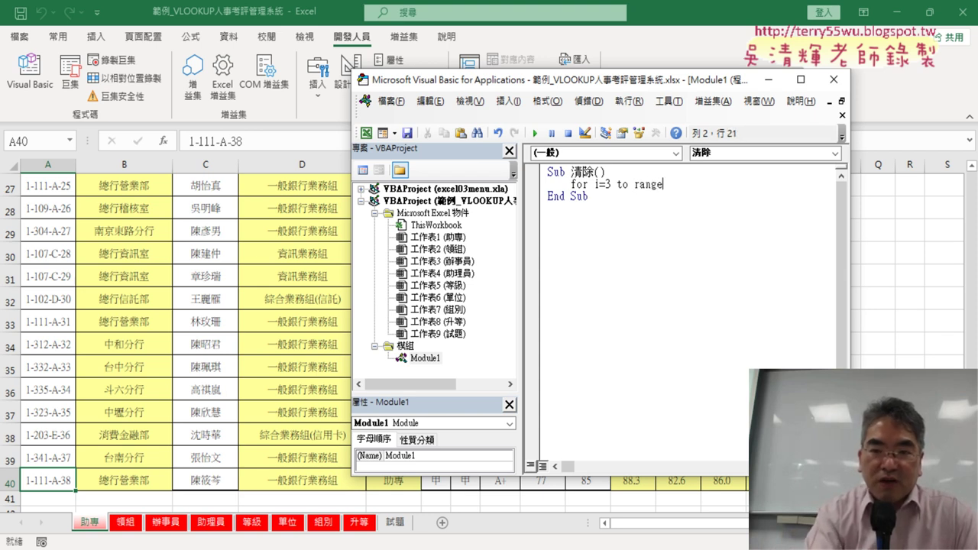
{"action": "type", "text": "("}
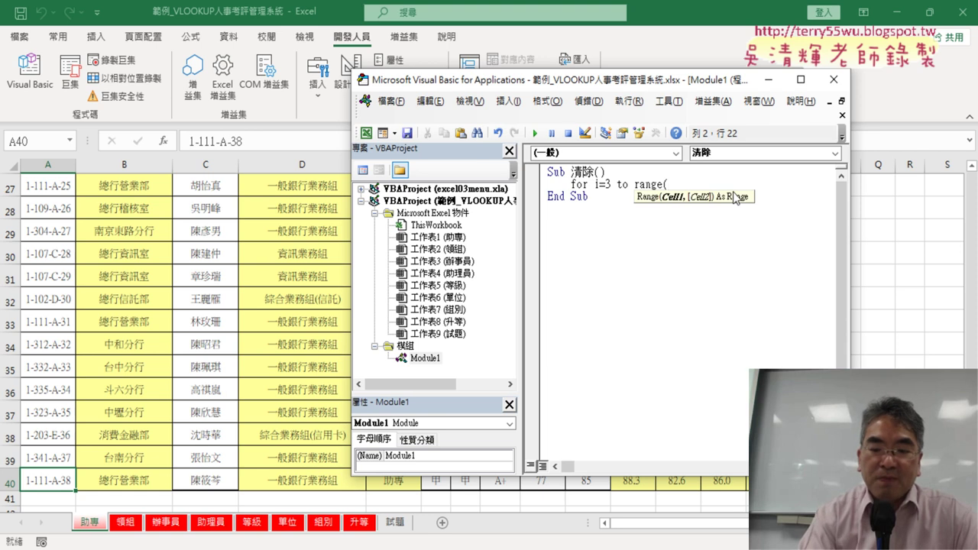
{"action": "type", "text": "\""}
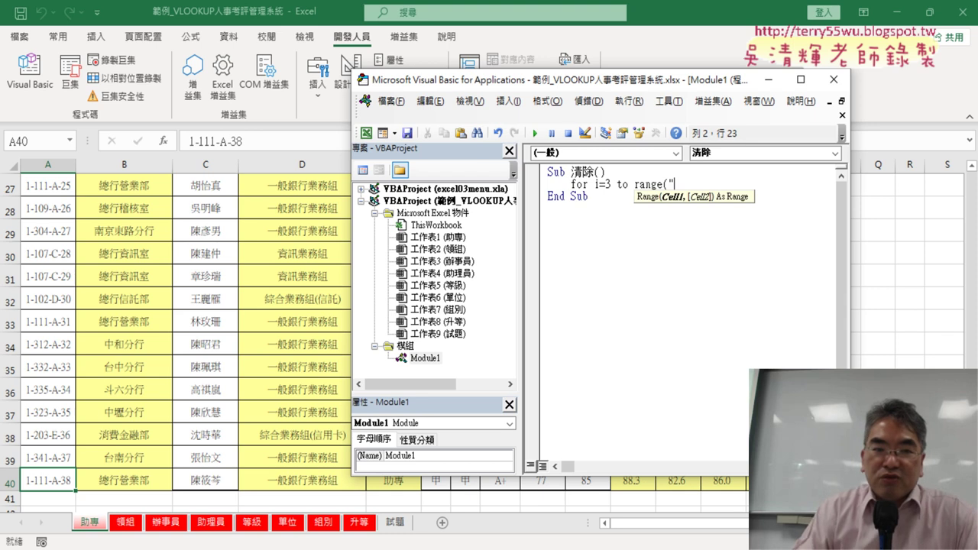
{"action": "scroll", "coordinate": [153, 283], "scroll_direction": "up", "scroll_amount": 3}
Step: Check rows from the 編號 header to A3, then extend the loop line to range("A3")
{"action": "scroll", "coordinate": [92, 285], "scroll_direction": "up", "scroll_amount": 3}
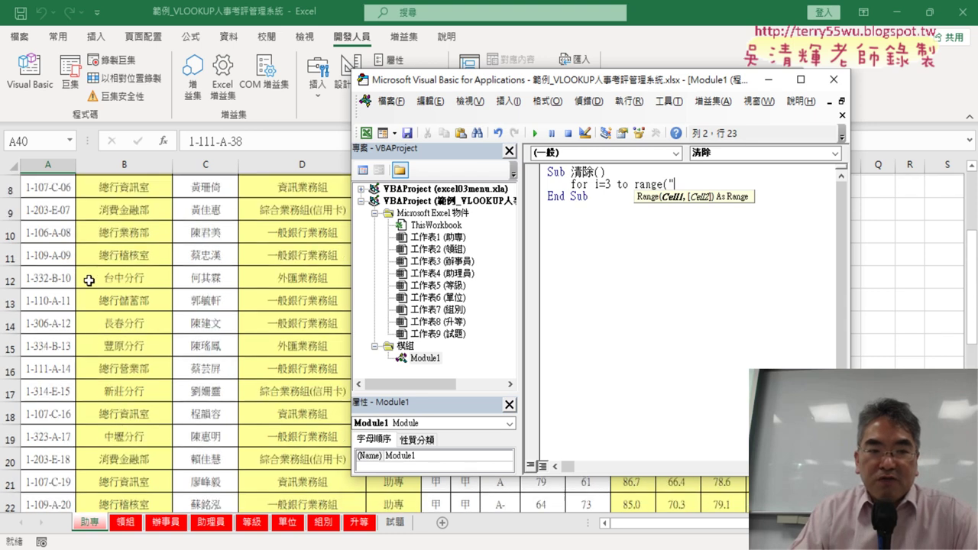
{"action": "scroll", "coordinate": [84, 271], "scroll_direction": "up", "scroll_amount": 3}
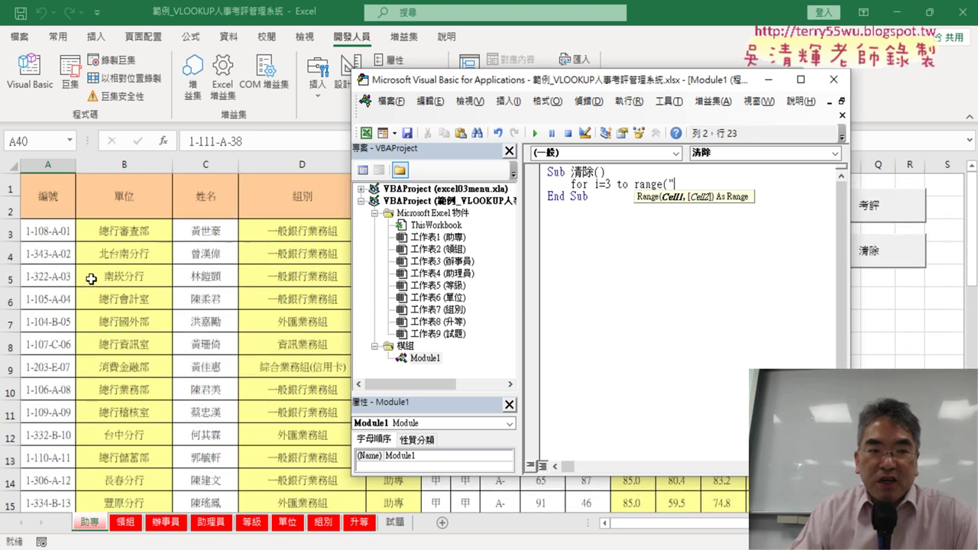
{"action": "left_click", "coordinate": [51, 196]}
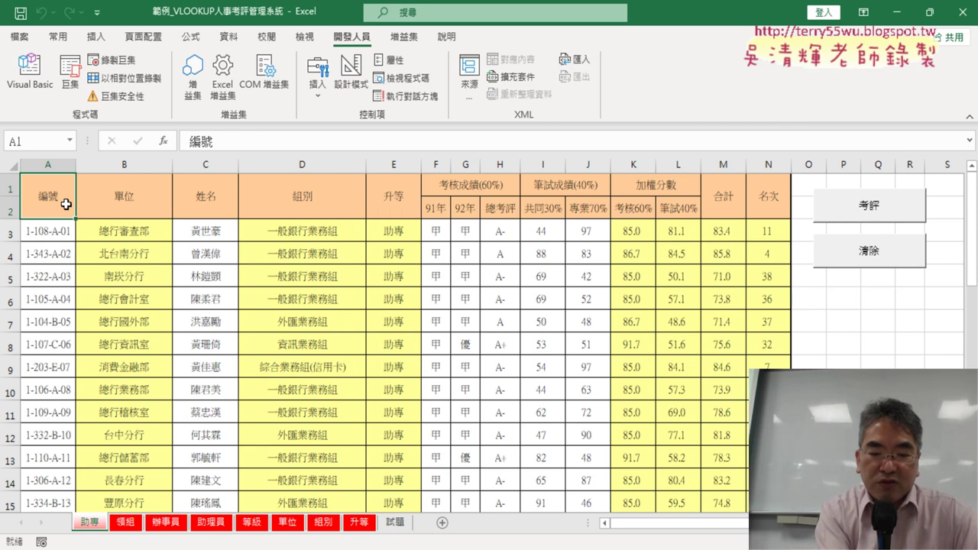
{"action": "key", "text": "shift+Down"}
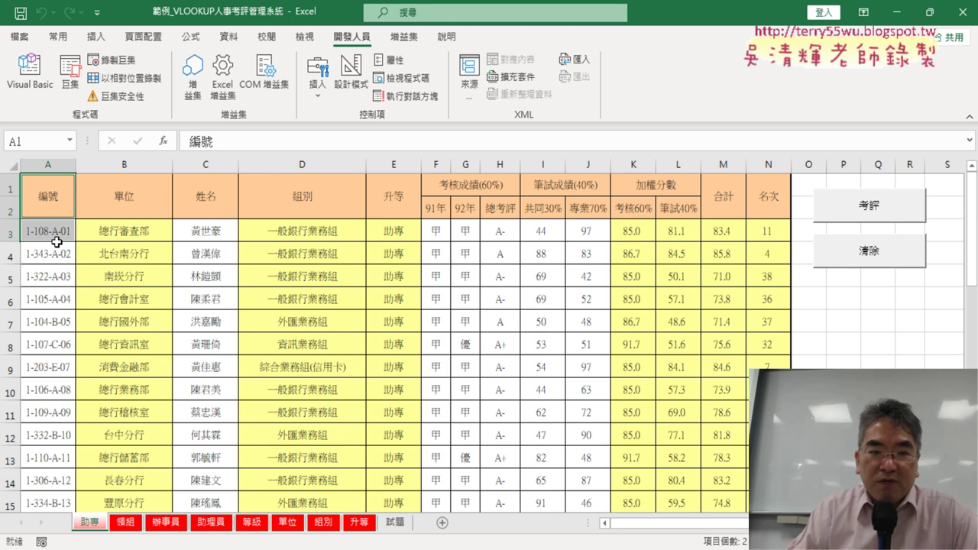
{"action": "left_click", "coordinate": [49, 232]}
{"action": "left_click", "coordinate": [29, 72]}
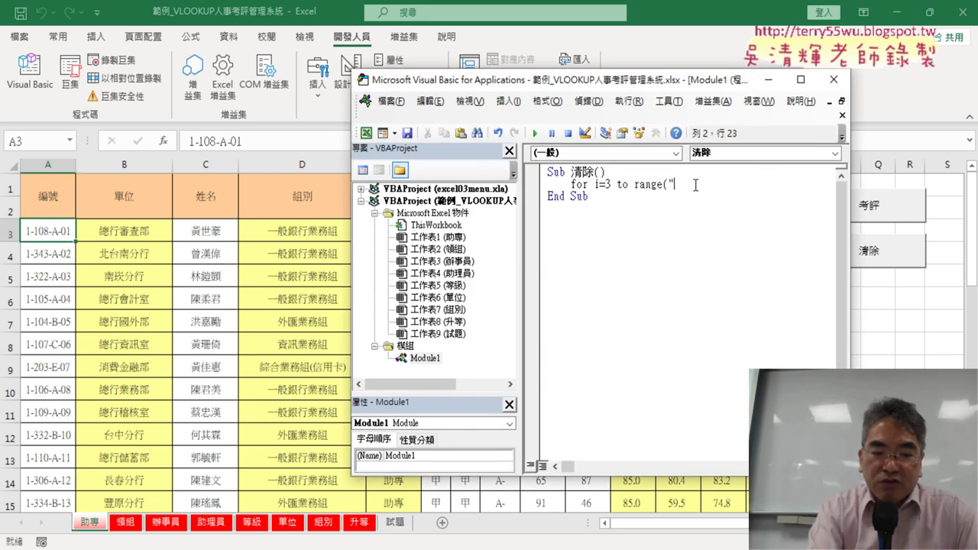
{"action": "type", "text": "A3"}
{"action": "type", "text": "\""}
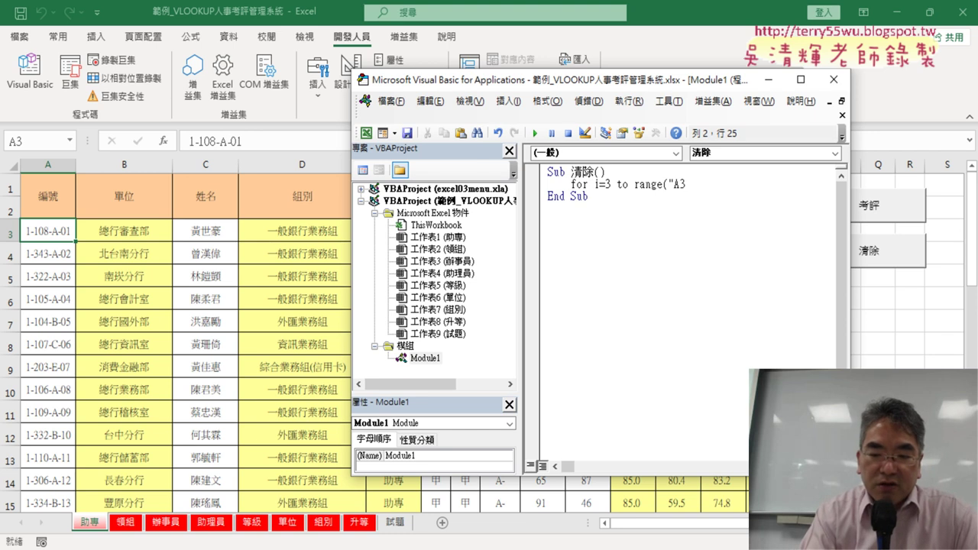
{"action": "type", "text": ").E"}
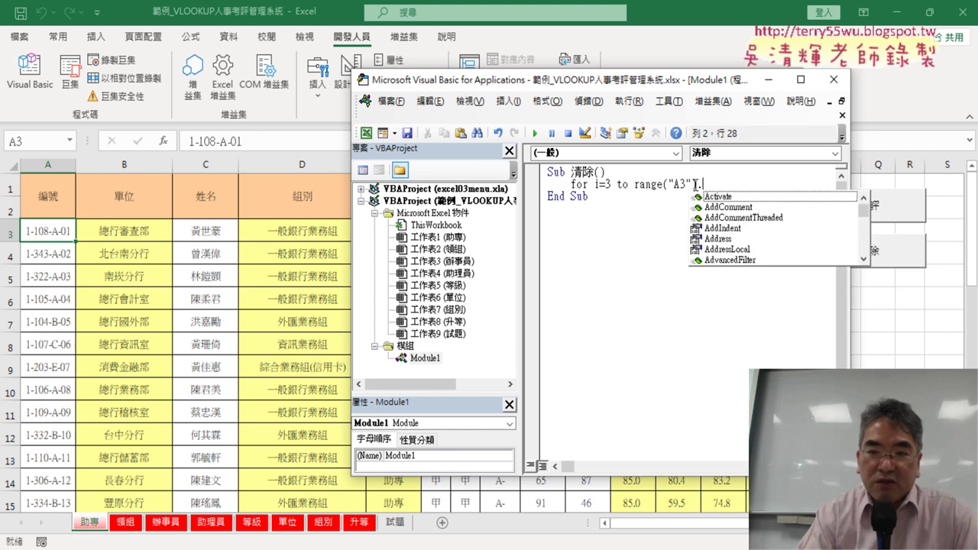
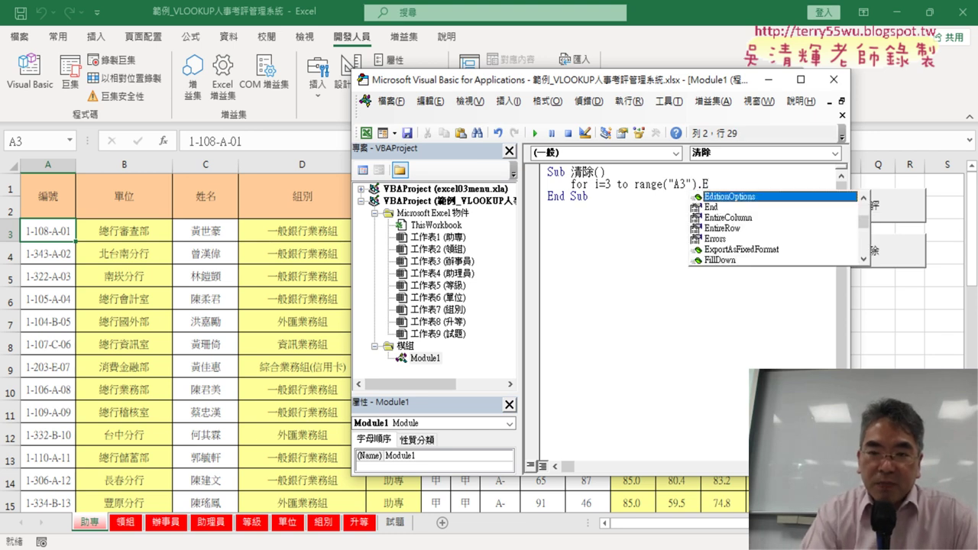
Step: Extend the loop's upper bound to Range("A3").End(xlDown) using the IntelliSense suggestions
{"action": "key", "text": "Down"}
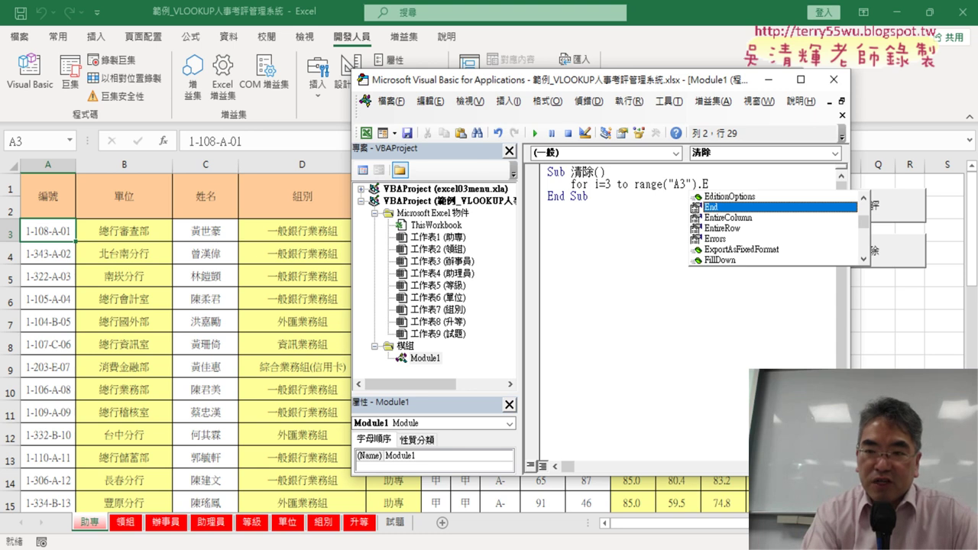
{"action": "key", "text": "space"}
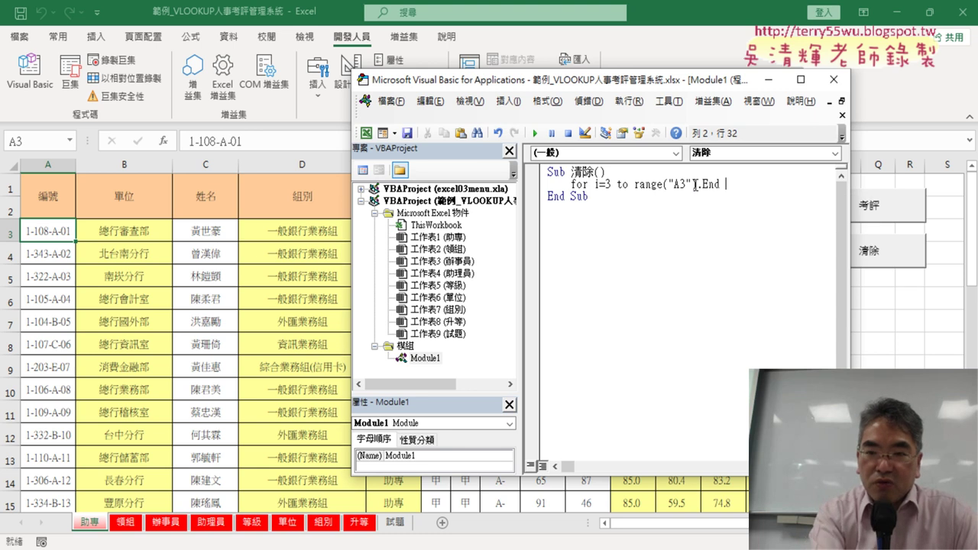
{"action": "type", "text": "("}
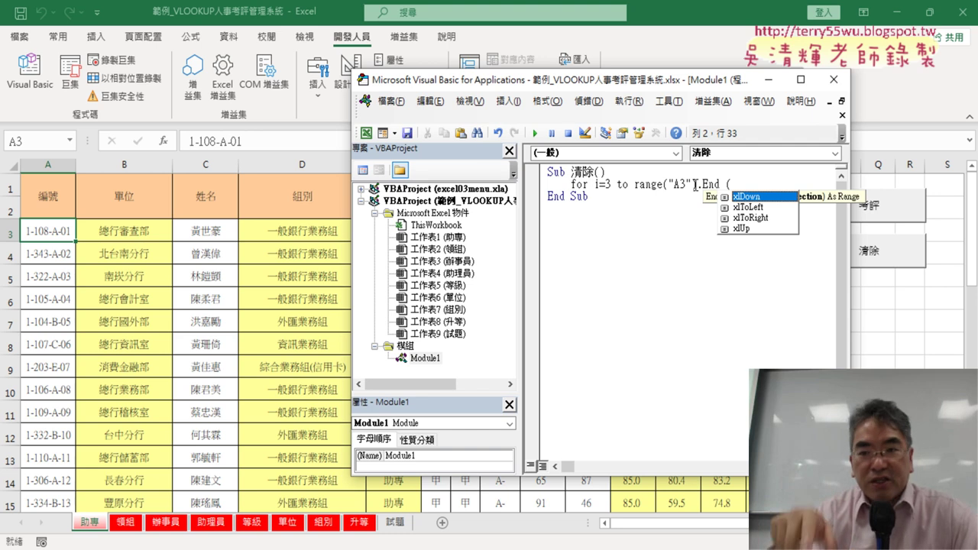
{"action": "key", "text": "space"}
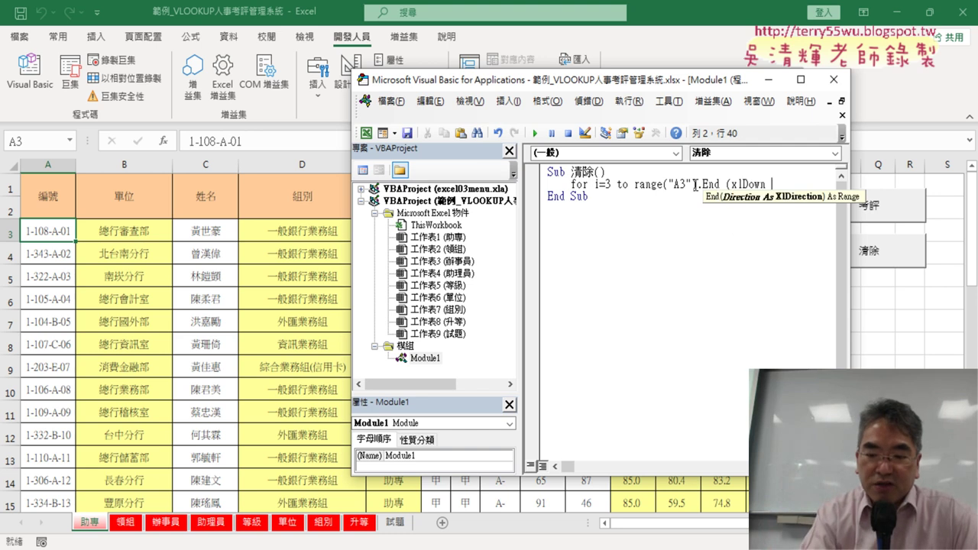
{"action": "type", "text": ")"}
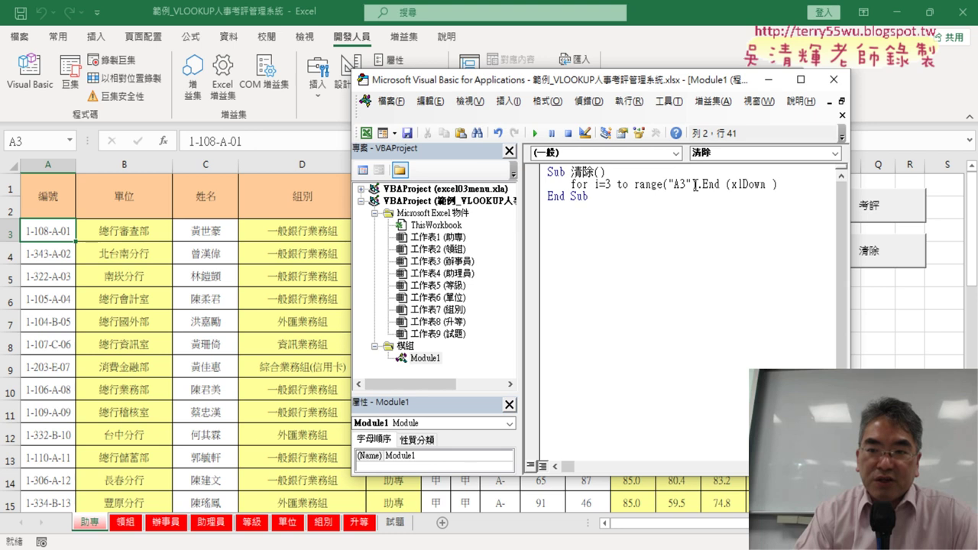
Step: Check the last filled row in column A, then append .Row to finish the For line
{"action": "left_click", "coordinate": [43, 233]}
{"action": "key", "text": "ctrl+Down"}
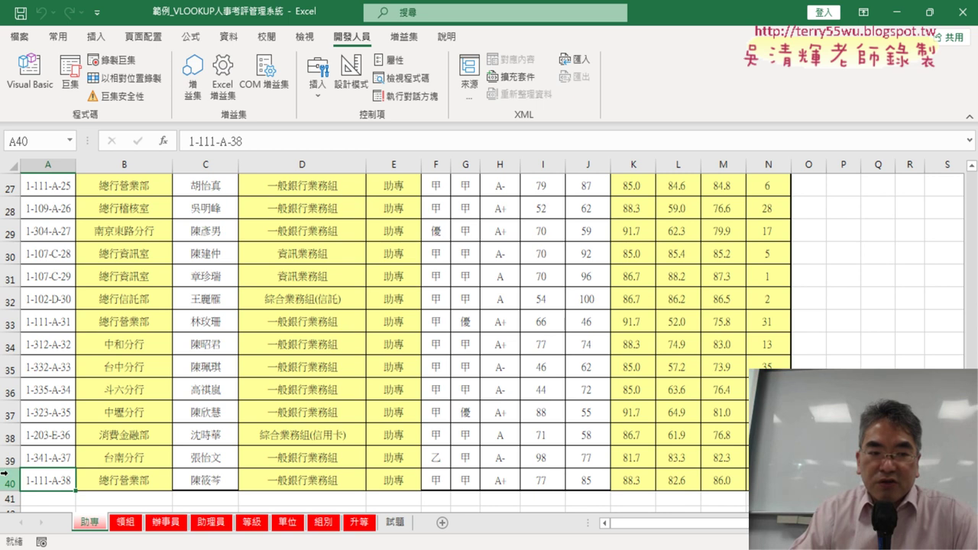
{"action": "left_click", "coordinate": [30, 73]}
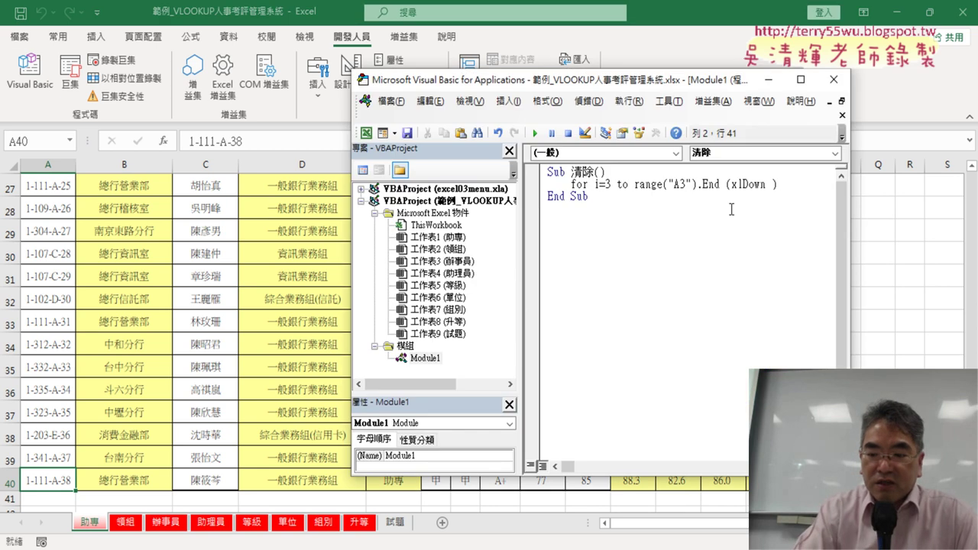
{"action": "type", "text": ".r"}
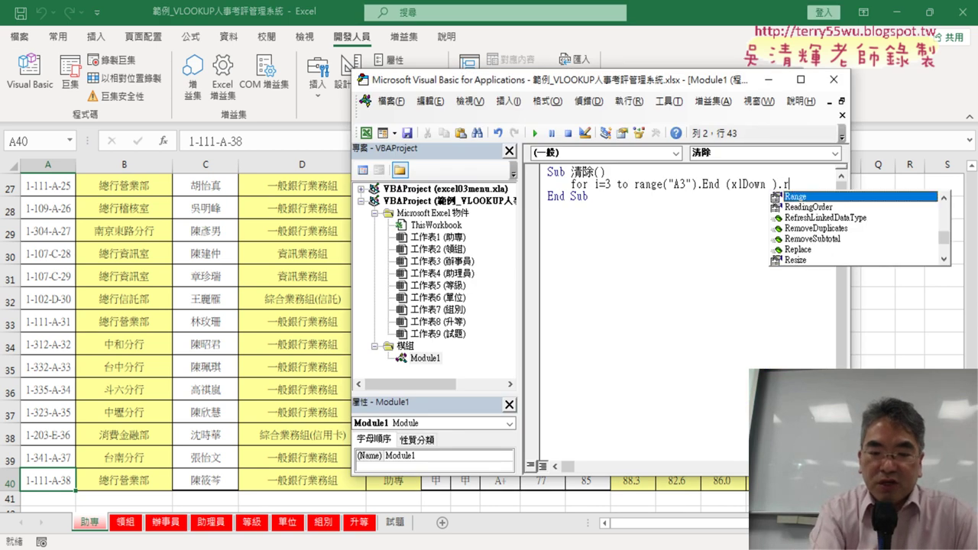
{"action": "type", "text": "ow"}
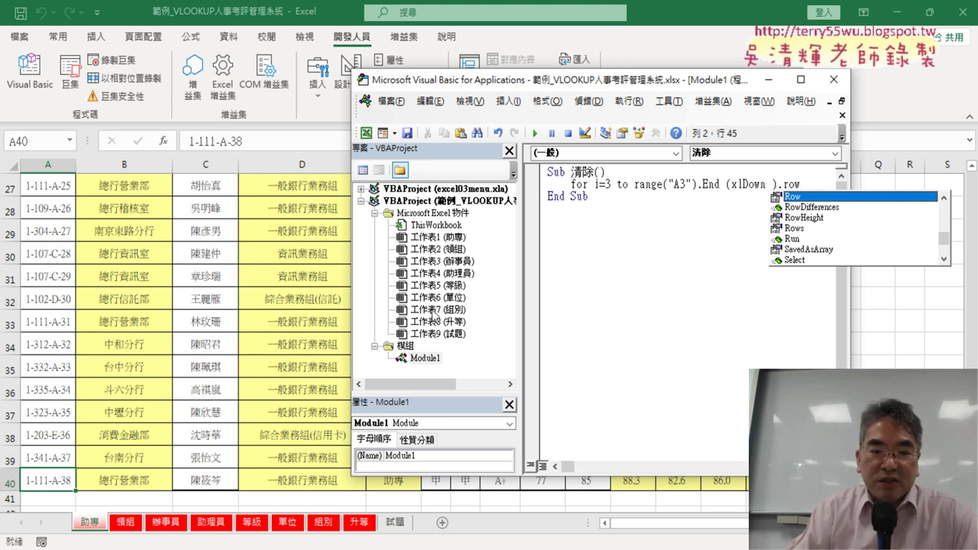
{"action": "key", "text": "Return"}
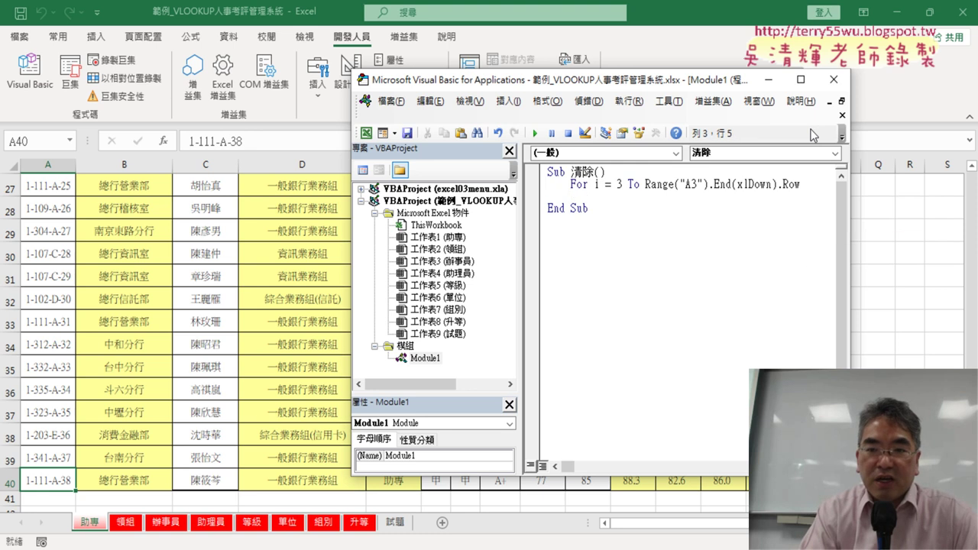
Step: Close the For loop with a Next line and return to the empty line inside it
{"action": "key", "text": "Return"}
{"action": "type", "text": "nex"}
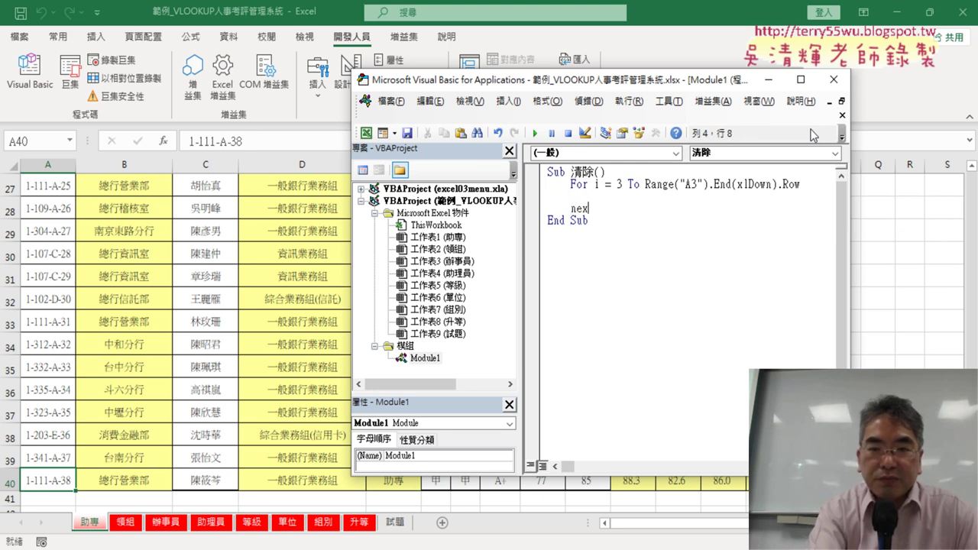
{"action": "type", "text": "t"}
{"action": "left_click", "coordinate": [686, 355]}
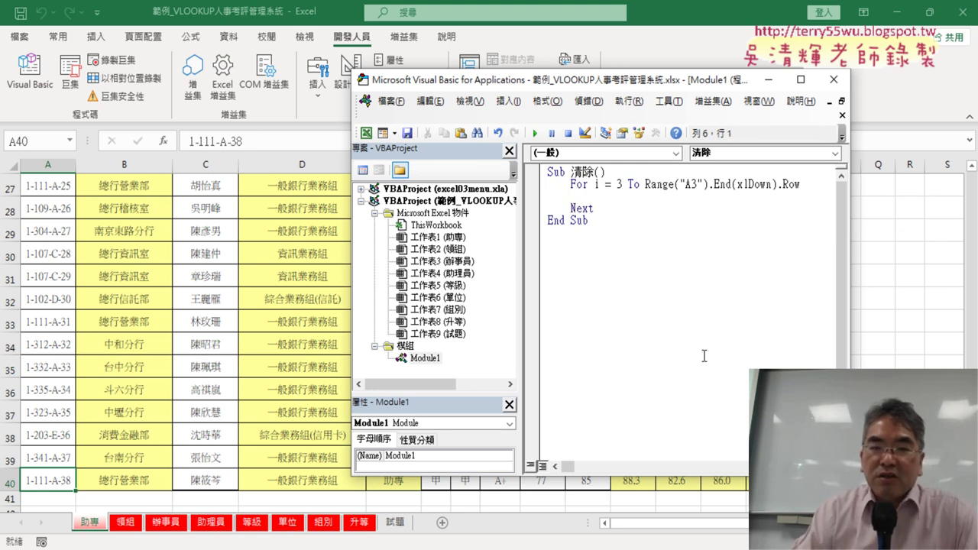
{"action": "left_click", "coordinate": [668, 199]}
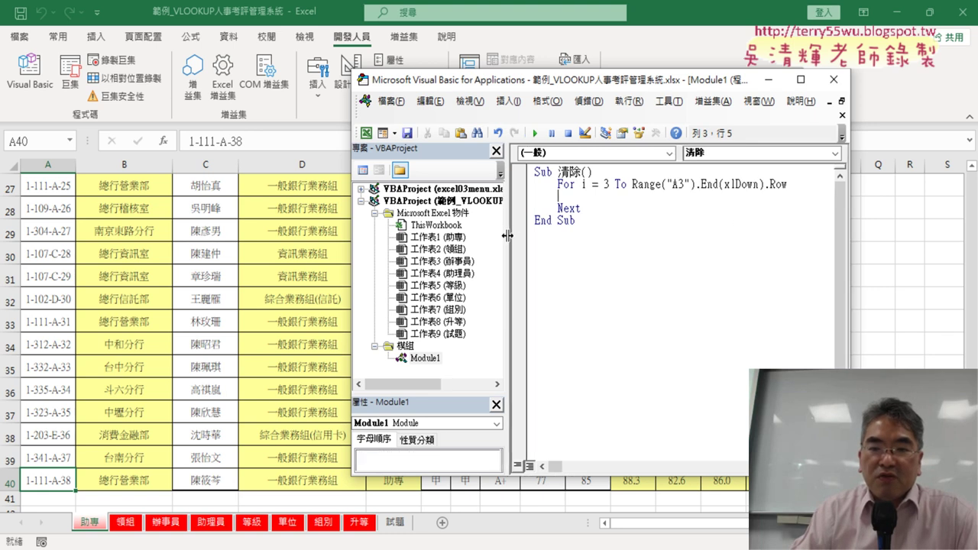
Step: Narrow the project panel and reposition the VBA editor window over the sheet
{"action": "left_click_drag", "start_coordinate": [520, 234], "coordinate": [475, 229]}
{"action": "left_click_drag", "start_coordinate": [521, 90], "coordinate": [340, 118]}
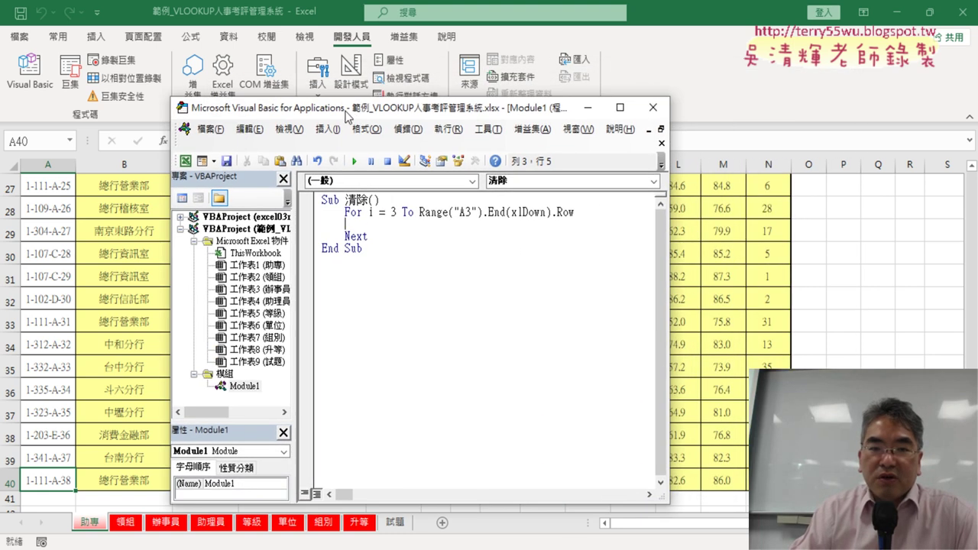
{"action": "scroll", "coordinate": [877, 265], "scroll_direction": "up", "scroll_amount": 5}
{"action": "scroll", "coordinate": [876, 265], "scroll_direction": "up", "scroll_amount": 4}
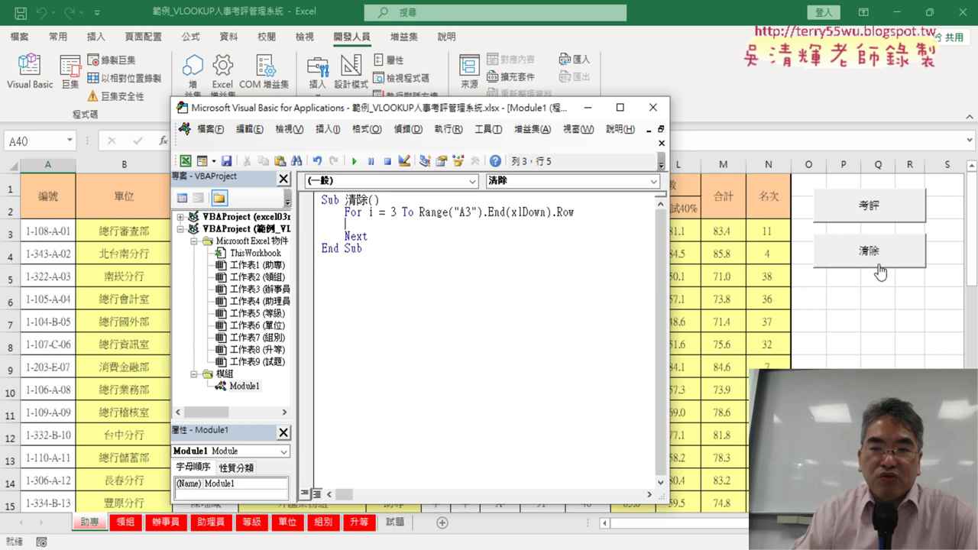
{"action": "left_click_drag", "start_coordinate": [455, 110], "coordinate": [453, 287]}
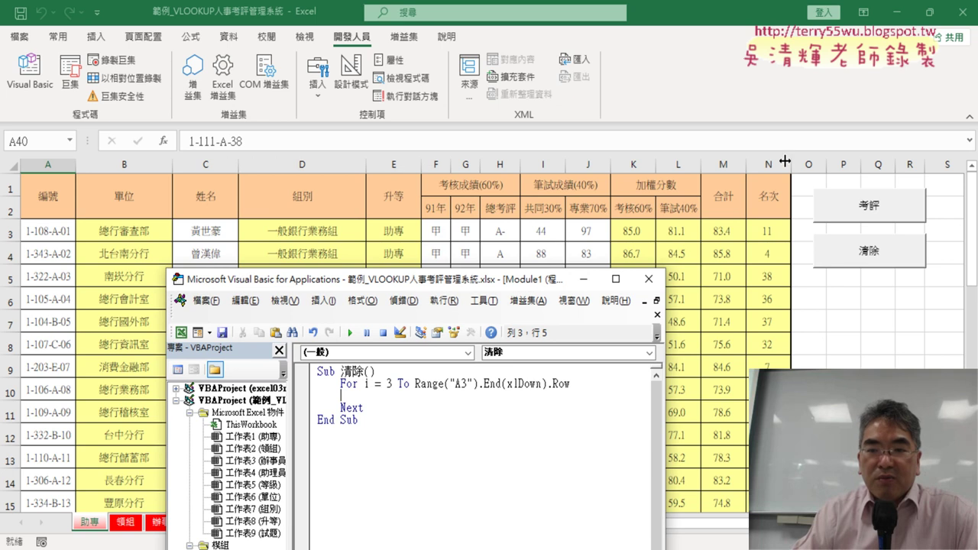
{"action": "left_click_drag", "start_coordinate": [459, 280], "coordinate": [580, 83]}
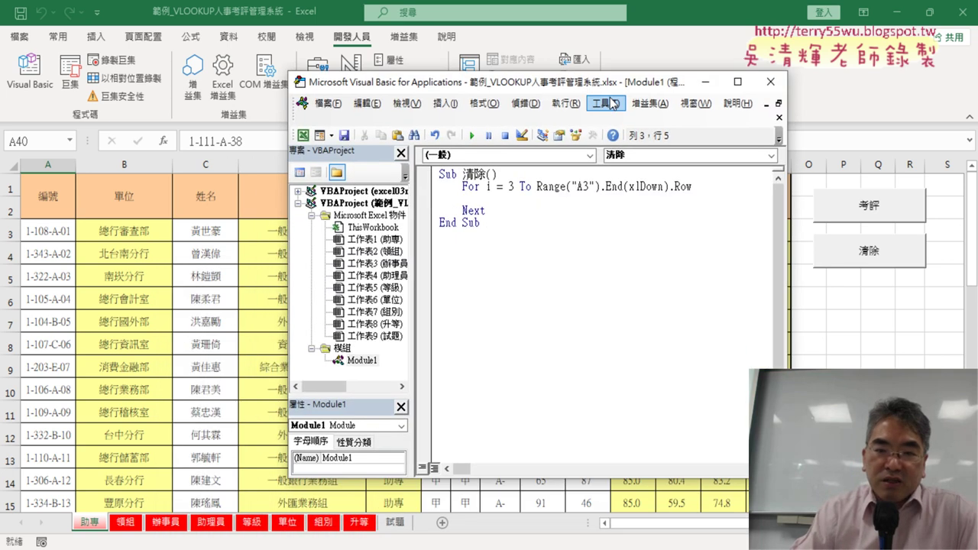
Step: Add an indented Cells(i, "B") = "" line to the loop body, followed by a blank line
{"action": "key", "text": "Tab"}
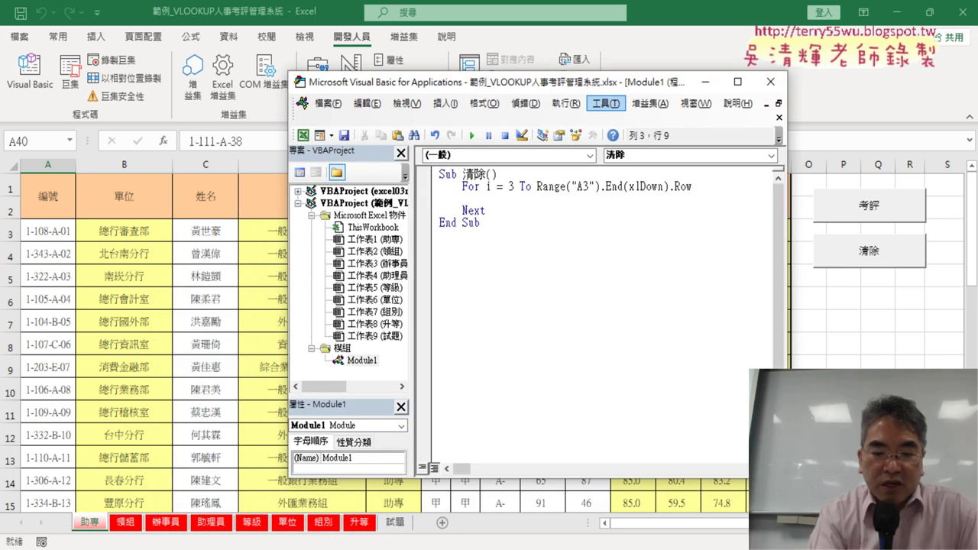
{"action": "type", "text": "cel"}
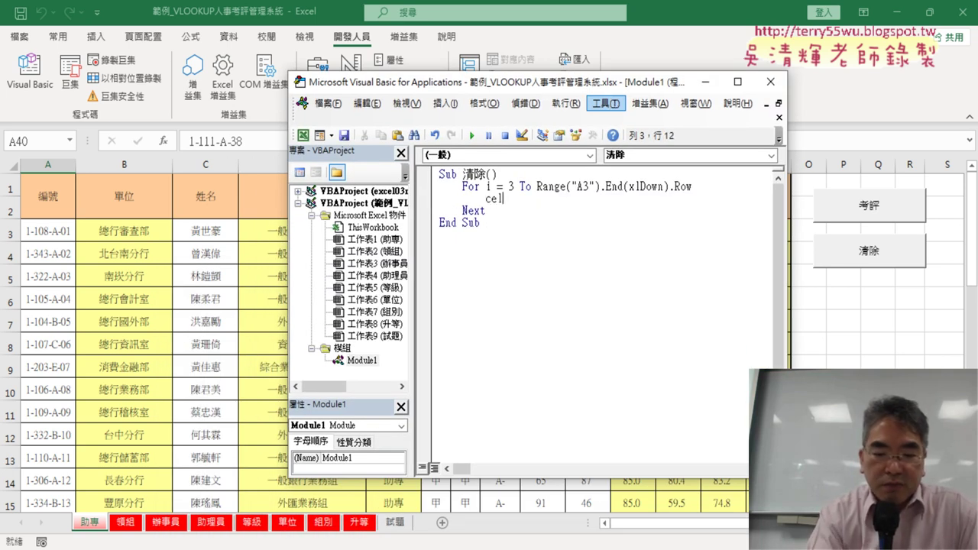
{"action": "type", "text": "ls("}
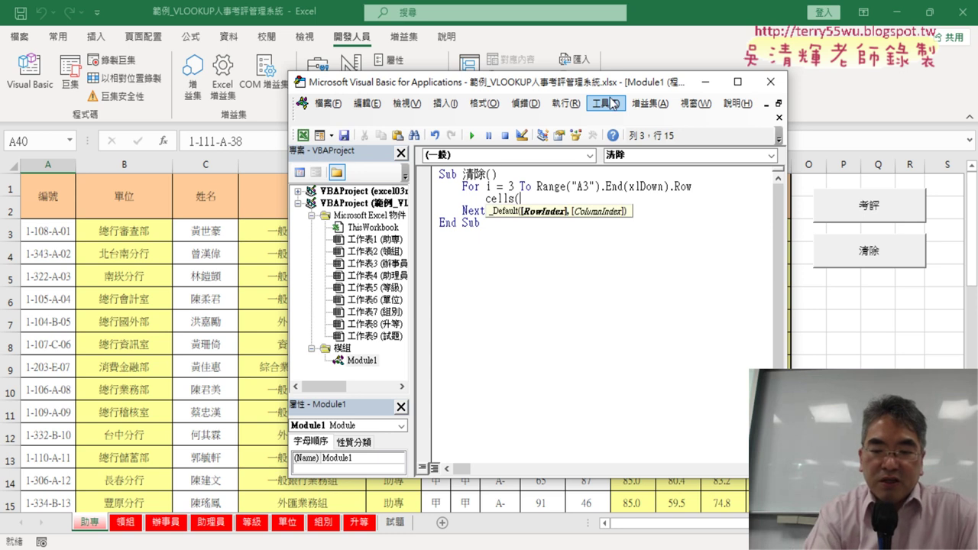
{"action": "type", "text": "i"}
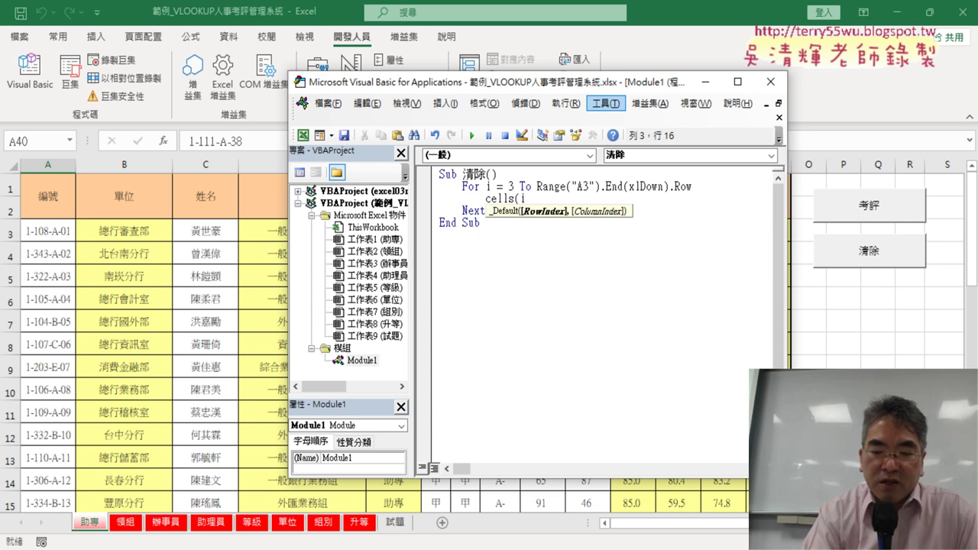
{"action": "type", "text": ",\"B"}
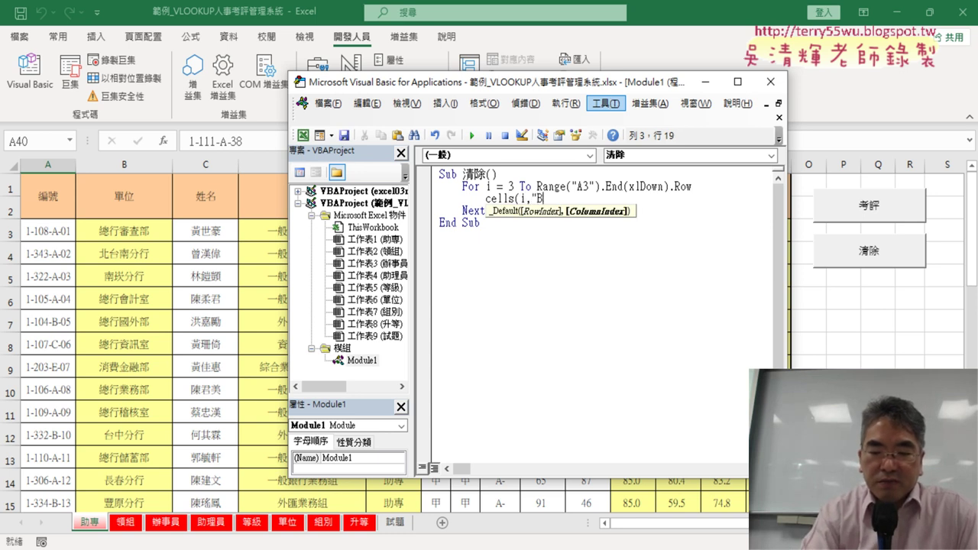
{"action": "type", "text": "\")"}
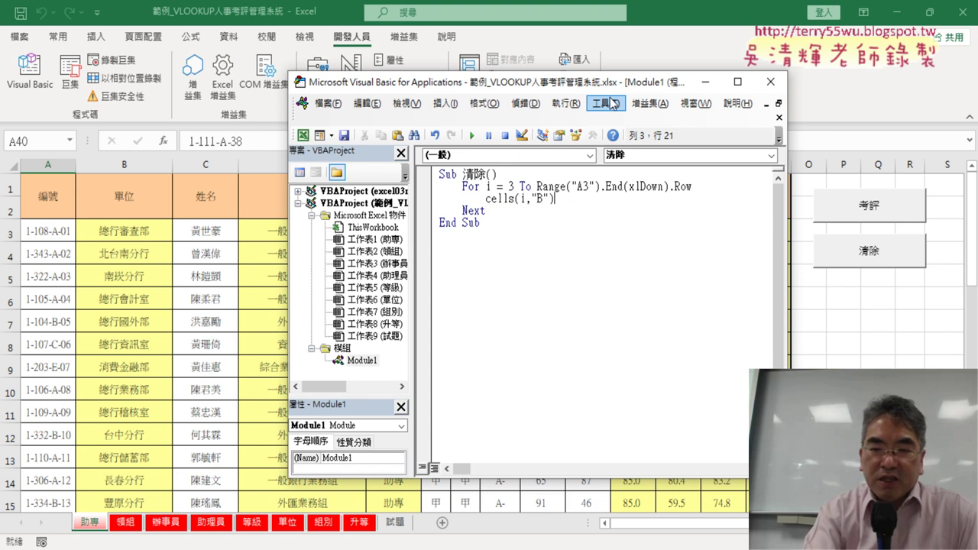
{"action": "type", "text": "="}
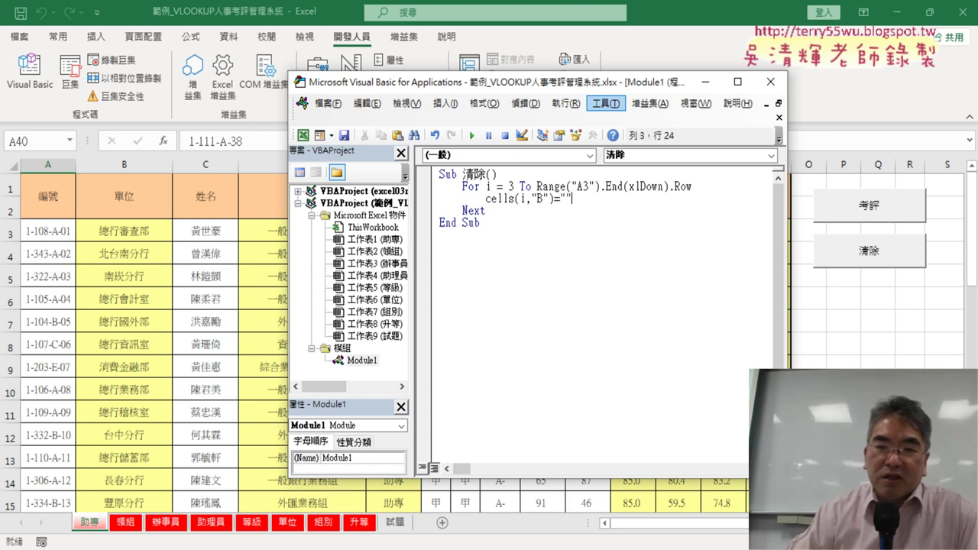
{"action": "left_click", "coordinate": [609, 281]}
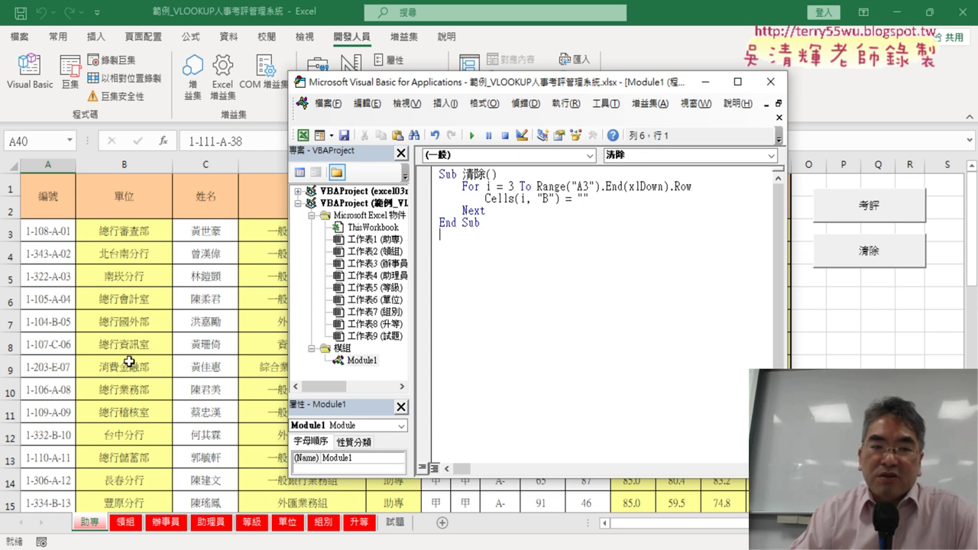
{"action": "double_click", "coordinate": [583, 200]}
{"action": "left_click", "coordinate": [609, 199]}
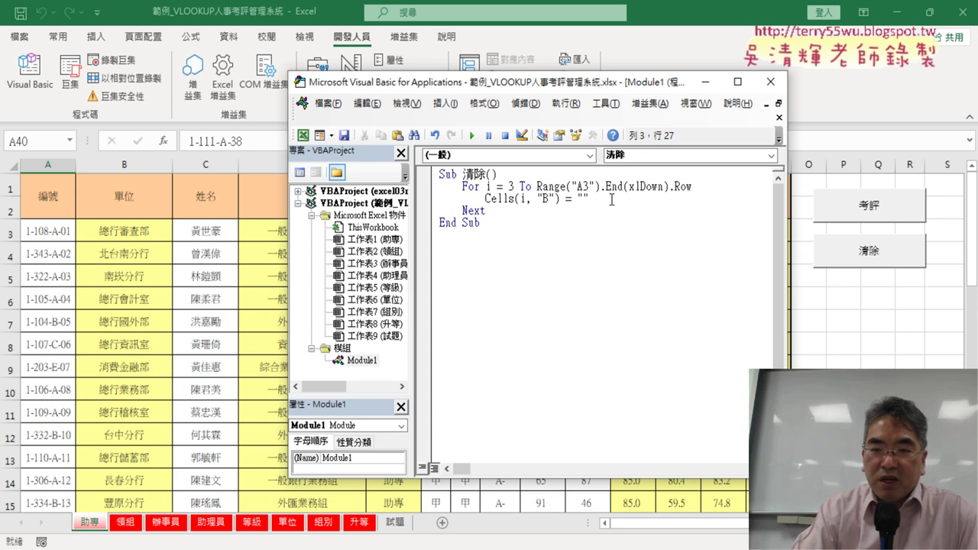
{"action": "key", "text": "Return"}
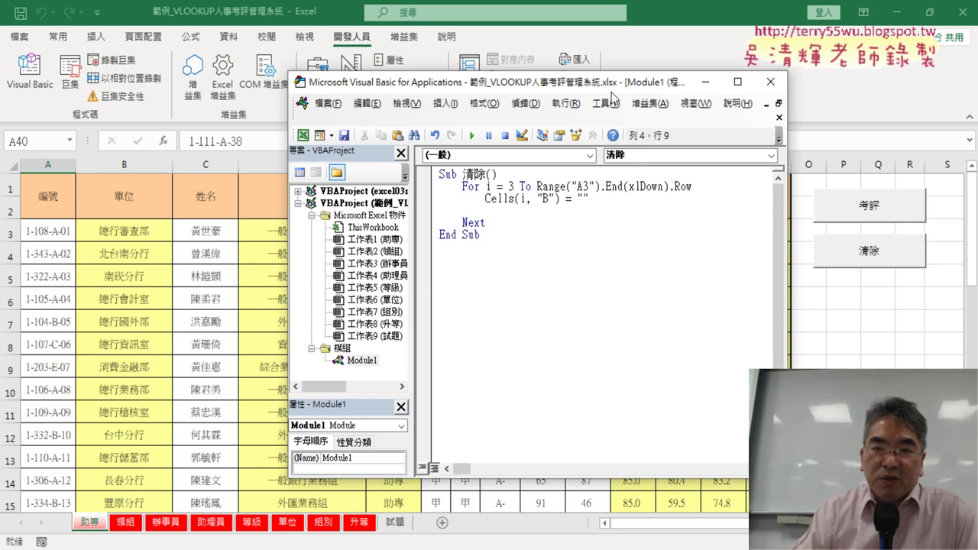
Step: Copy the Cells(i, "B") = "" line and paste a second copy below it
{"action": "mouse_move", "coordinate": [611, 85]}
{"action": "left_mouse_down"}
{"action": "mouse_move", "coordinate": [585, 236]}
{"action": "mouse_move", "coordinate": [656, 94]}
{"action": "left_mouse_up"}
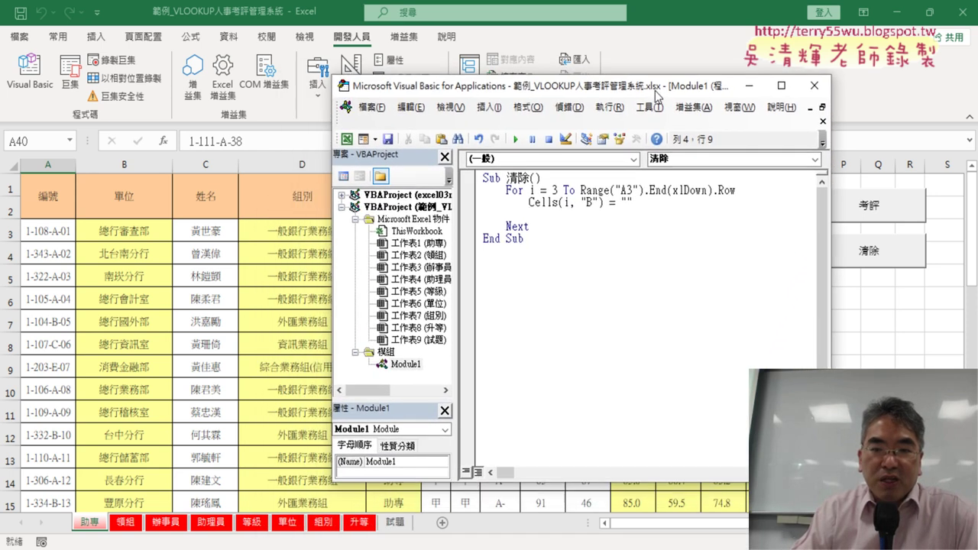
{"action": "left_click_drag", "start_coordinate": [641, 203], "coordinate": [528, 203]}
{"action": "key", "text": "ctrl+c"}
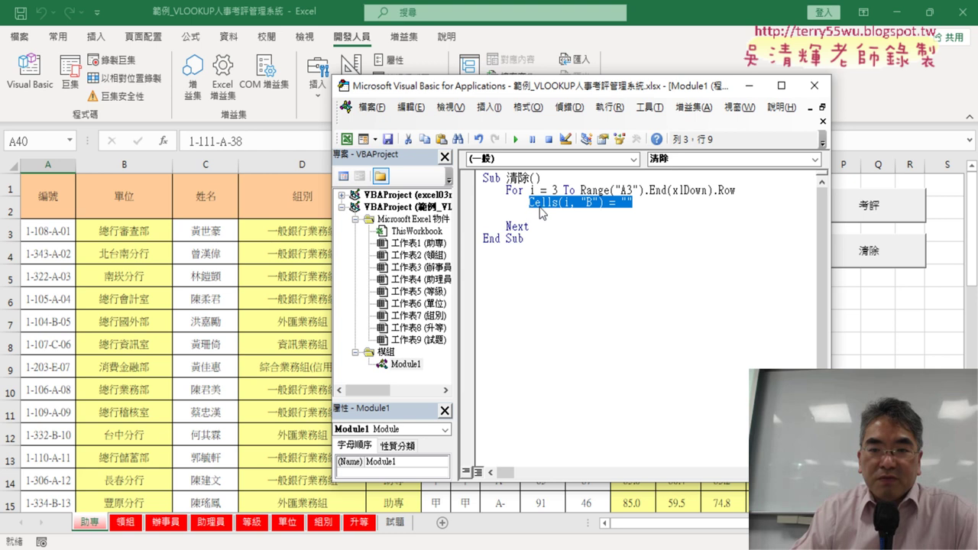
{"action": "right_click", "coordinate": [544, 205]}
{"action": "left_click", "coordinate": [571, 232]}
{"action": "left_click", "coordinate": [633, 203]}
{"action": "key", "text": "Return"}
{"action": "right_click", "coordinate": [557, 215]}
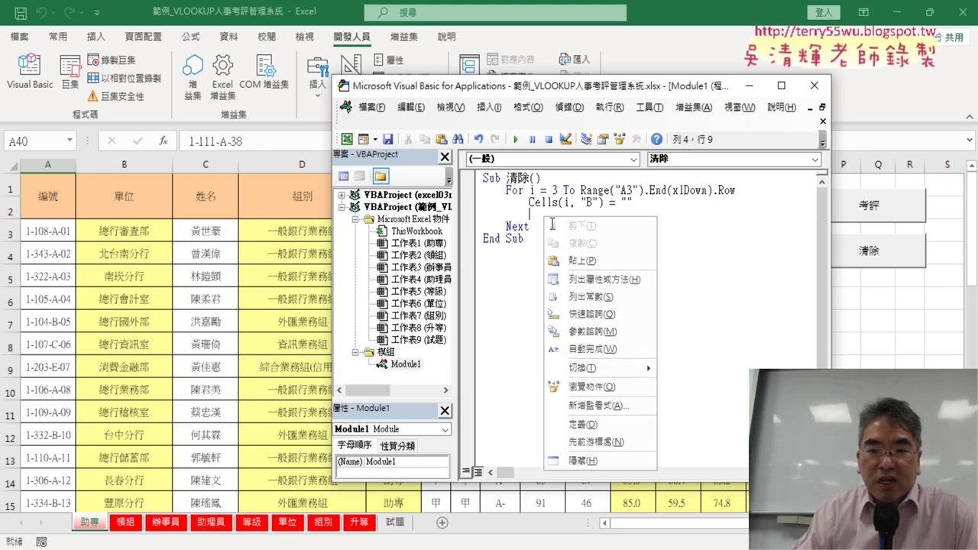
{"action": "left_click", "coordinate": [590, 249]}
Step: Paste five more copies so the loop holds seven Cells lines
{"action": "key", "text": "Return"}
{"action": "key", "text": "ctrl+v"}
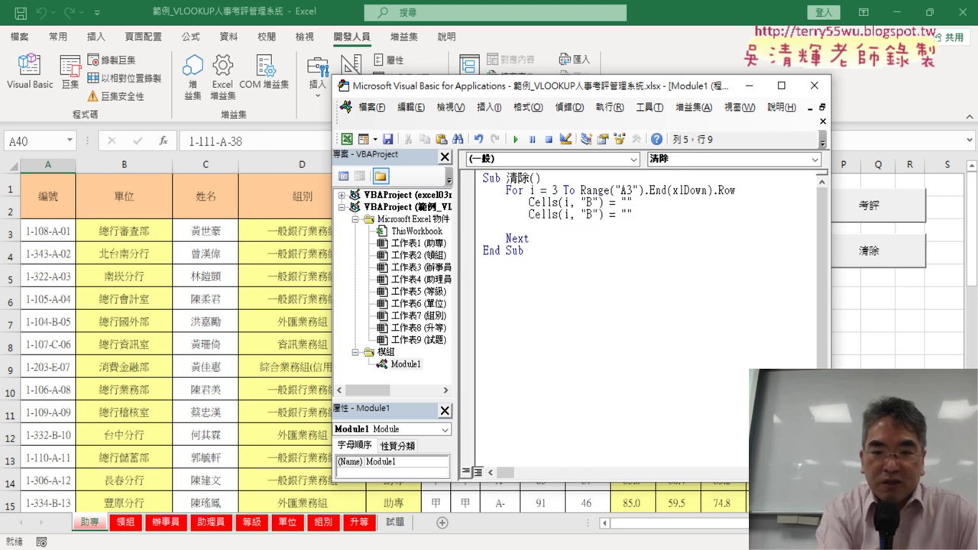
{"action": "key", "text": "Return"}
{"action": "key", "text": "ctrl+v"}
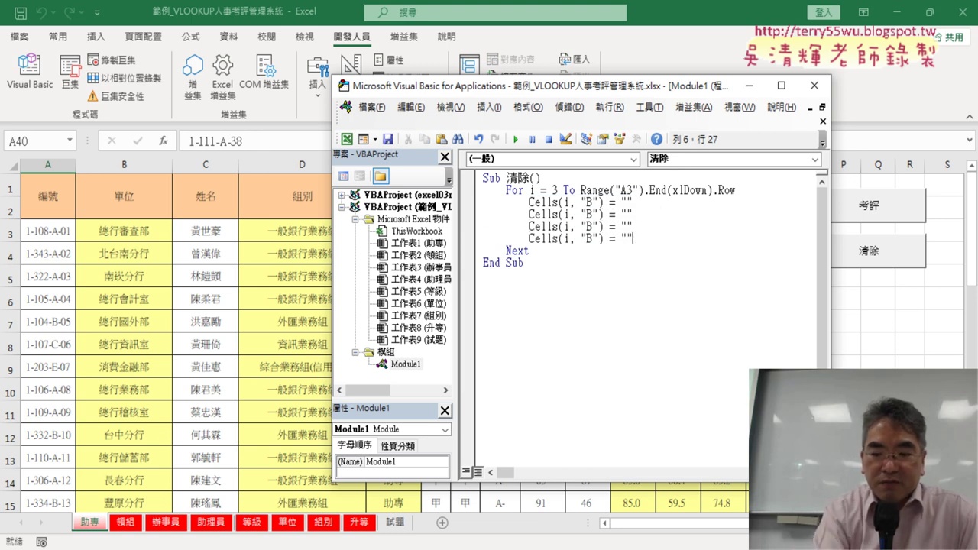
{"action": "key", "text": "Return"}
{"action": "key", "text": "ctrl+v"}
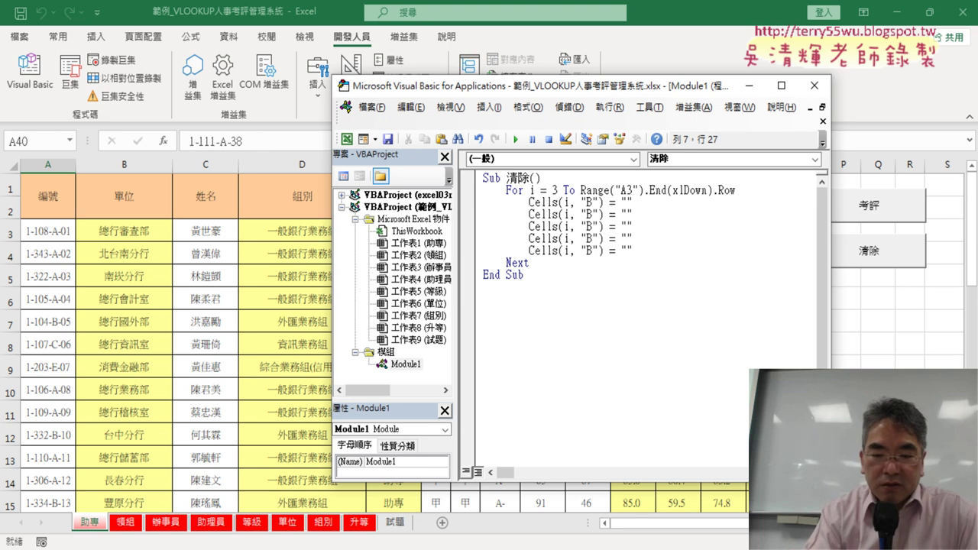
{"action": "key", "text": "Return"}
{"action": "key", "text": "ctrl+v"}
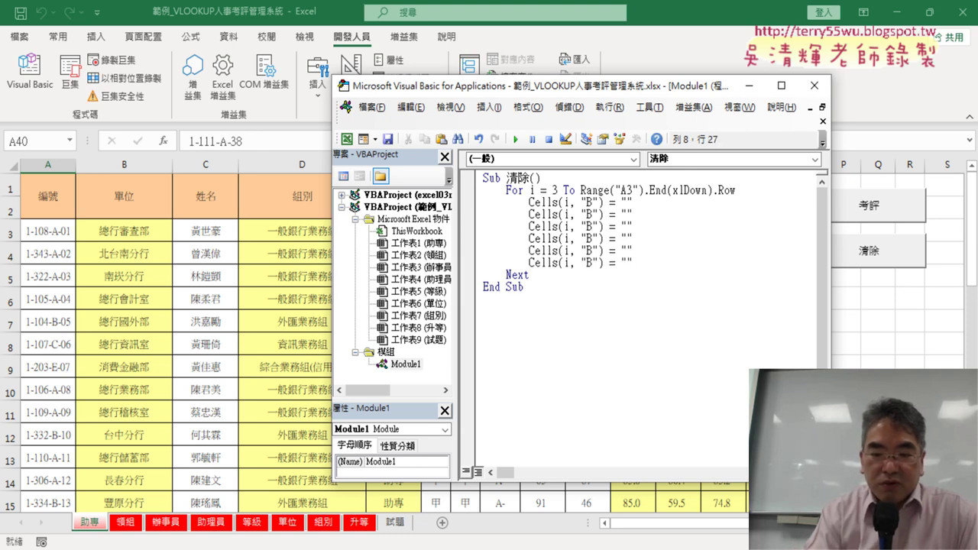
{"action": "key", "text": "Return"}
{"action": "key", "text": "ctrl+v"}
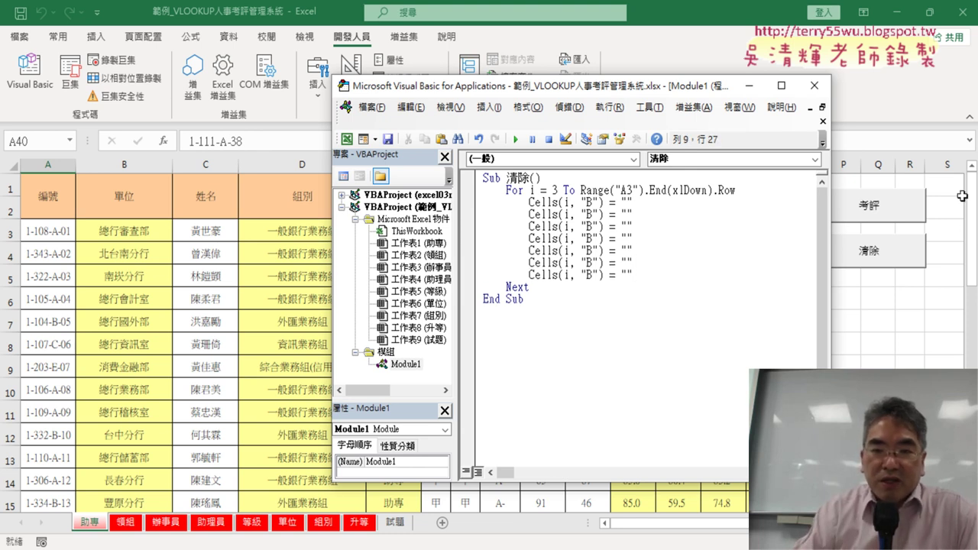
Step: Change the column letters of the second to fourth Cells lines to D, E and K
{"action": "double_click", "coordinate": [589, 214]}
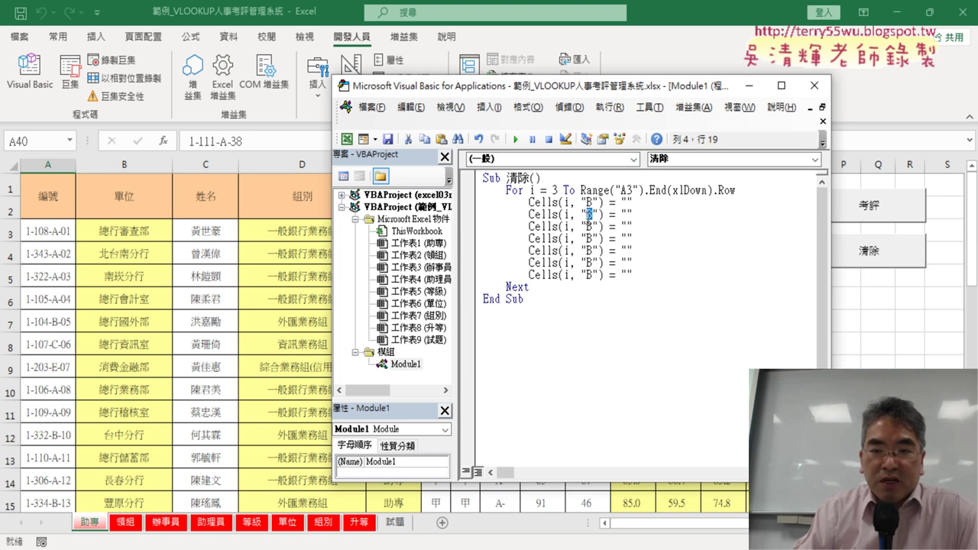
{"action": "type", "text": "D"}
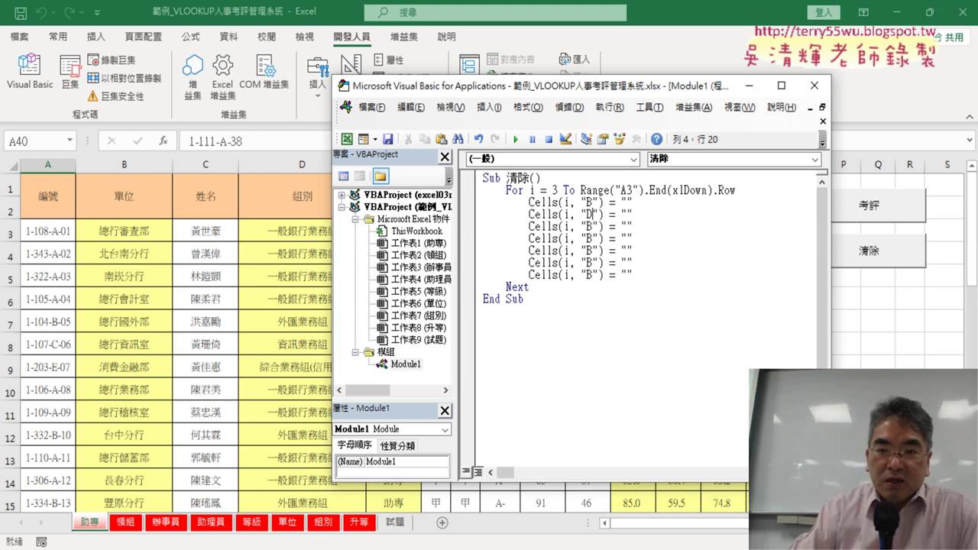
{"action": "left_click_drag", "start_coordinate": [588, 98], "coordinate": [450, 285]}
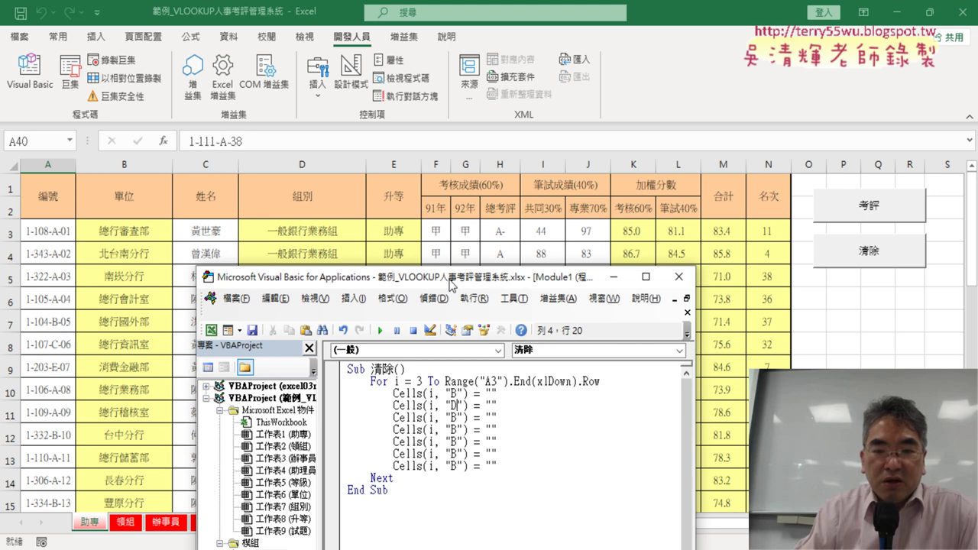
{"action": "double_click", "coordinate": [453, 417]}
{"action": "type", "text": "E"}
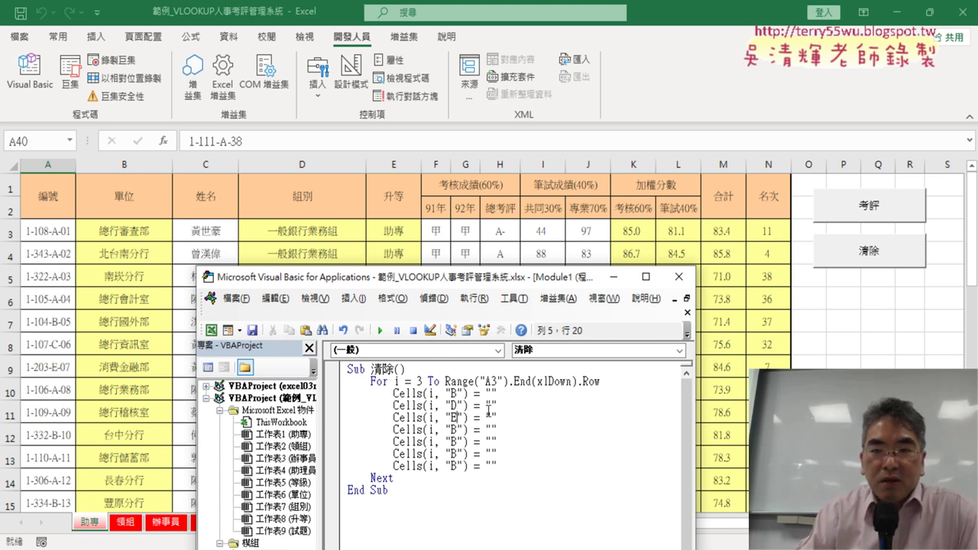
{"action": "double_click", "coordinate": [452, 429]}
{"action": "type", "text": "K"}
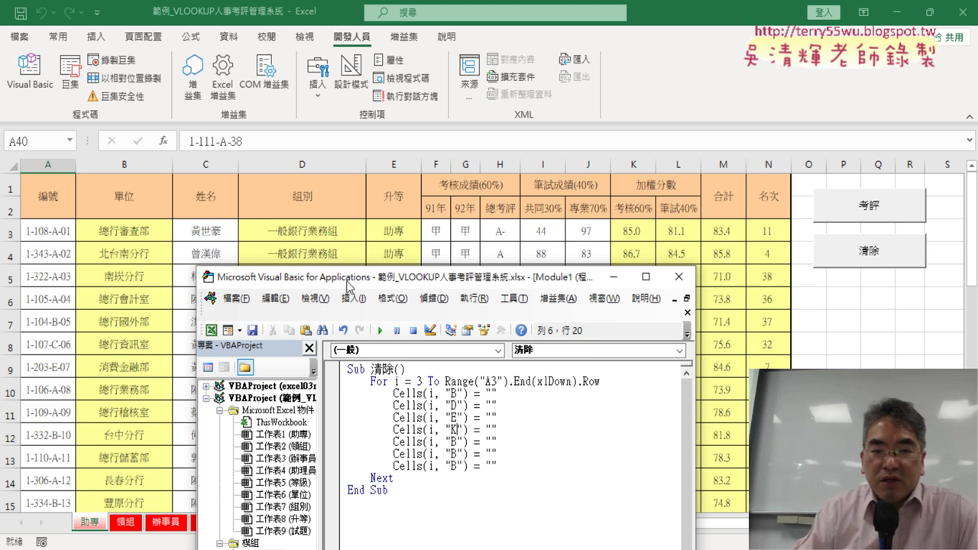
Step: Change the column letters of the last three Cells lines to L, M and N
{"action": "left_click_drag", "start_coordinate": [281, 284], "coordinate": [195, 232]}
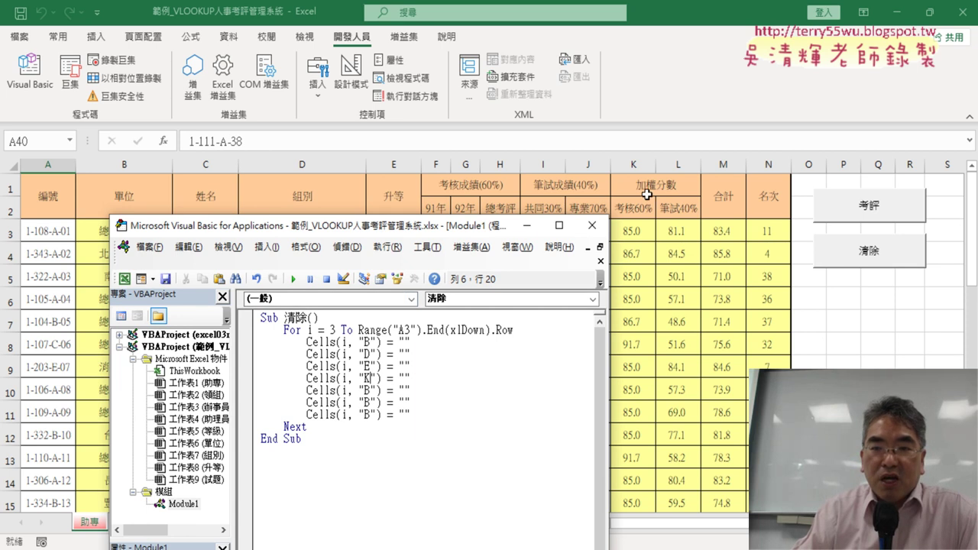
{"action": "double_click", "coordinate": [366, 390]}
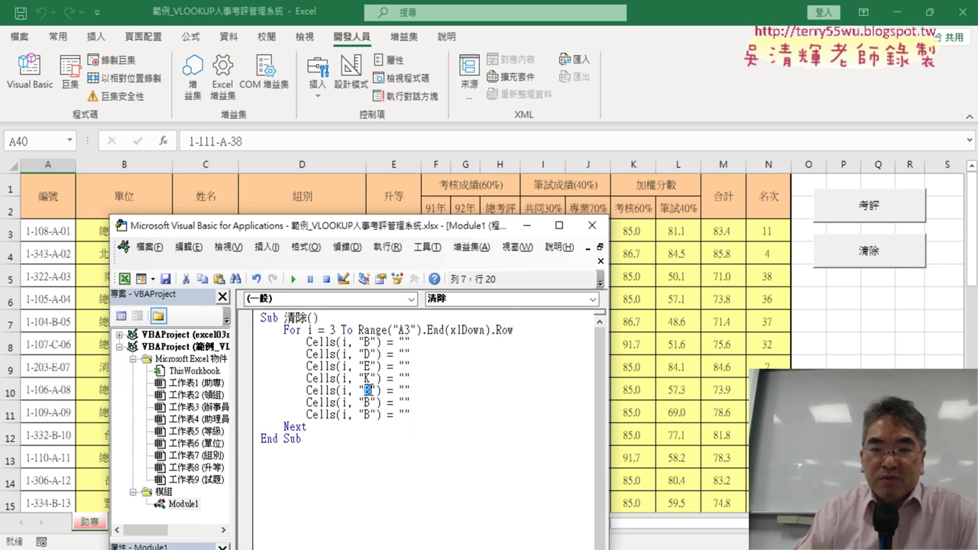
{"action": "type", "text": "L"}
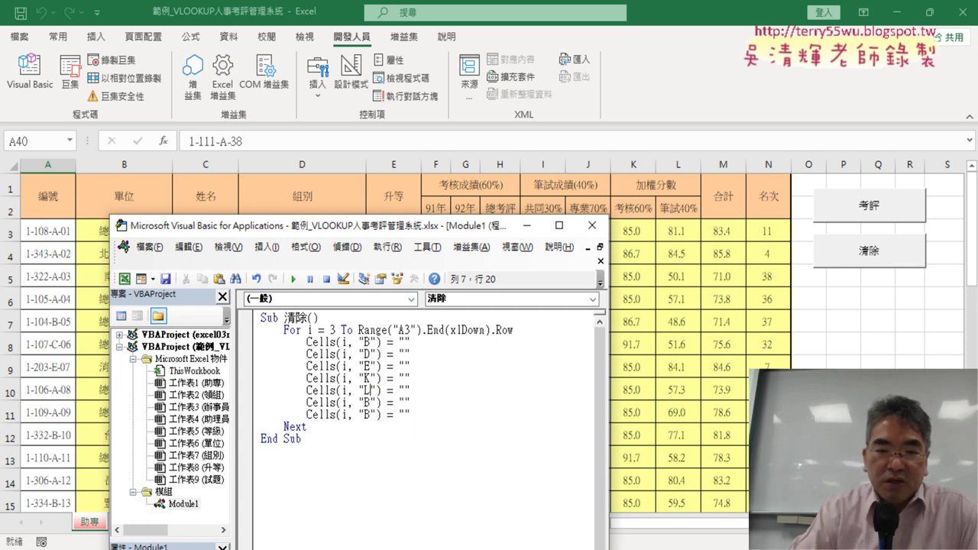
{"action": "double_click", "coordinate": [367, 402]}
{"action": "type", "text": "M"}
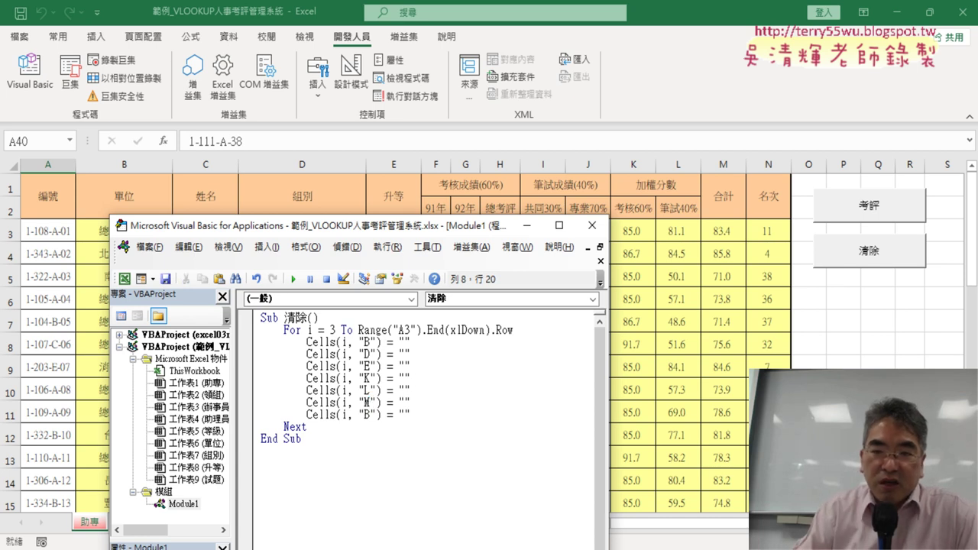
{"action": "double_click", "coordinate": [367, 414]}
{"action": "type", "text": "N"}
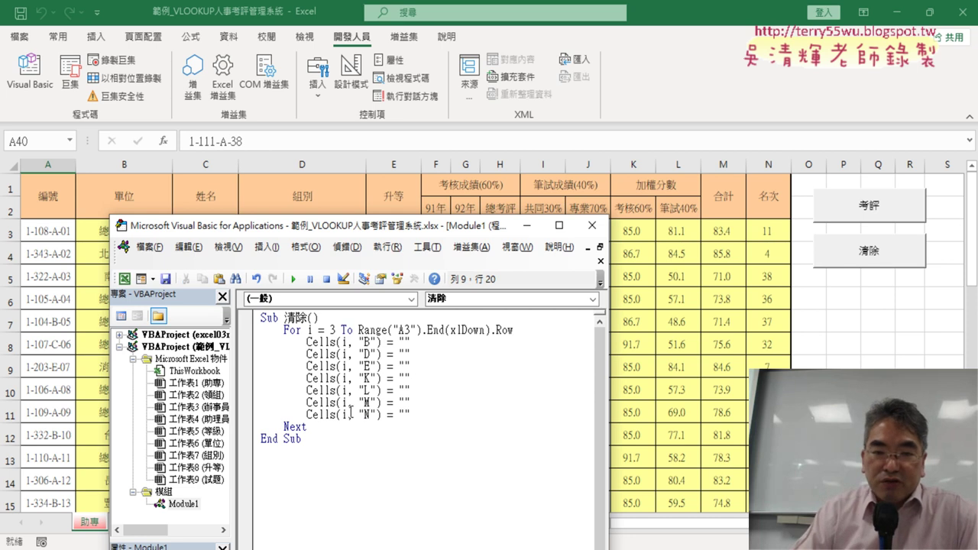
Step: Select the whole Sub 清除 procedure from Sub to End Sub
{"action": "left_click", "coordinate": [353, 377]}
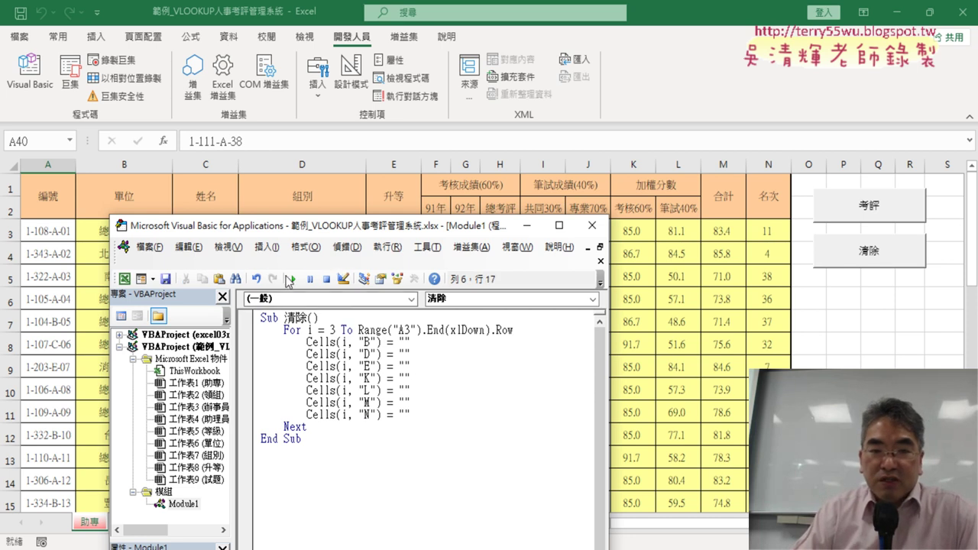
{"action": "left_click_drag", "start_coordinate": [315, 226], "coordinate": [303, 288]}
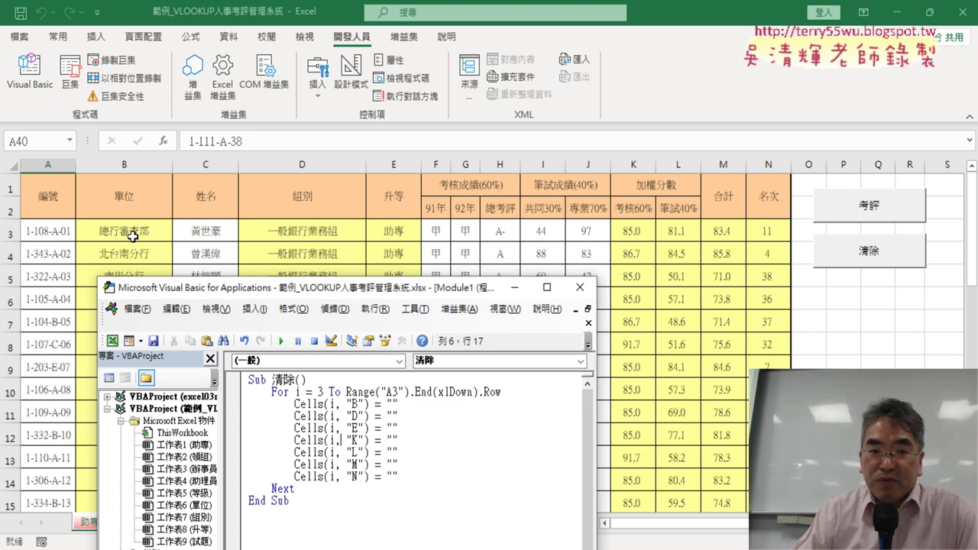
{"action": "left_click_drag", "start_coordinate": [322, 290], "coordinate": [347, 157]}
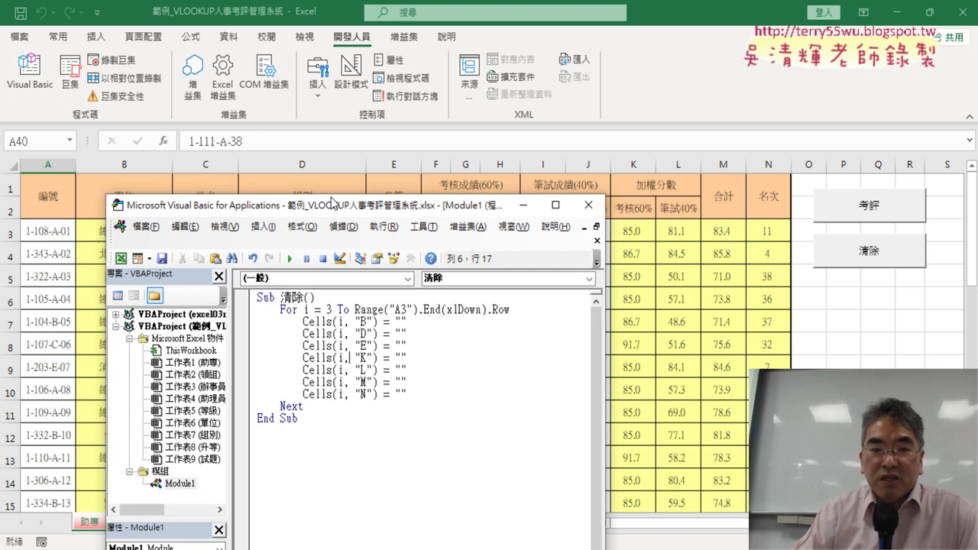
{"action": "mouse_move", "coordinate": [343, 368]}
{"action": "left_mouse_down"}
{"action": "mouse_move", "coordinate": [269, 272]}
{"action": "mouse_move", "coordinate": [272, 246]}
{"action": "left_mouse_up"}
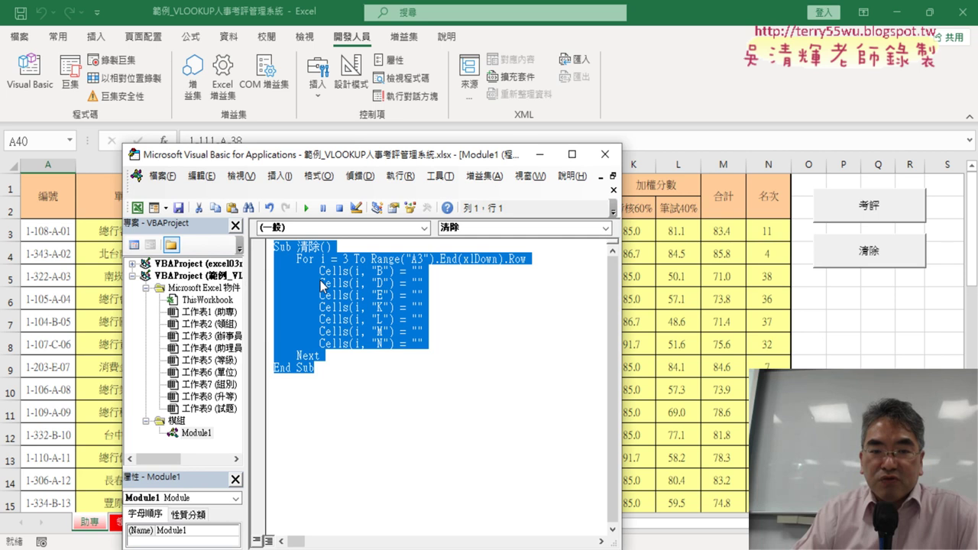
Step: Copy the 清除 procedure and paste a duplicate below its End Sub
{"action": "right_click", "coordinate": [322, 281]}
{"action": "left_click", "coordinate": [343, 304]}
{"action": "left_click", "coordinate": [315, 395]}
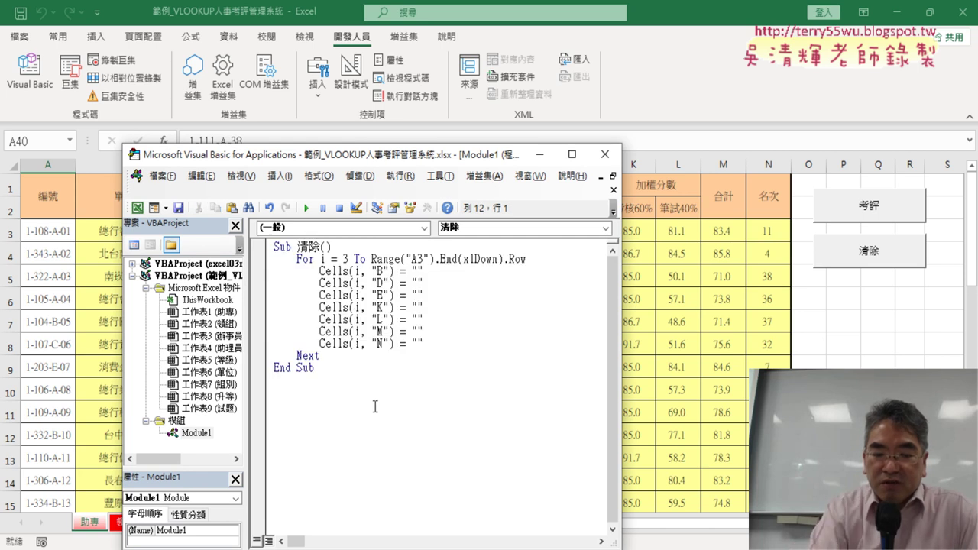
{"action": "type", "text": "Sub 清除()     For i = 3 To Range(\"A3\").End(xlDown).Row         Cells(i, \"B\") = \"\"         Cells(i, \"D\") = \"\"         Cells(i, \"E\") = \"\"         Cells(i, \"K\") = \"\"         Cells(i, \"L\") = \"\"         Cells(i, \"M\") = \"\"         Cells(i, \"N\") = \"\"     Next End Sub"}
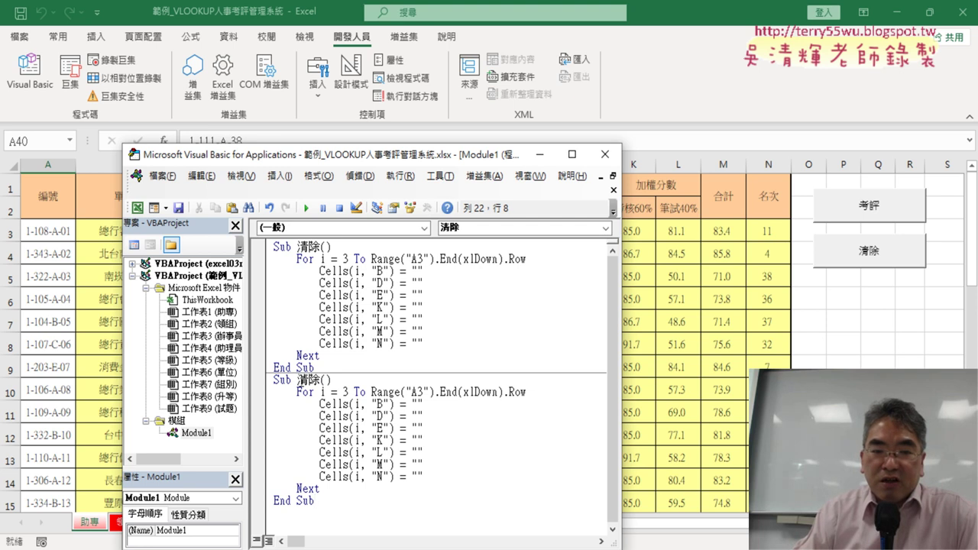
Step: Rename the duplicated macro to 考評
{"action": "left_click_drag", "start_coordinate": [296, 380], "coordinate": [322, 380]}
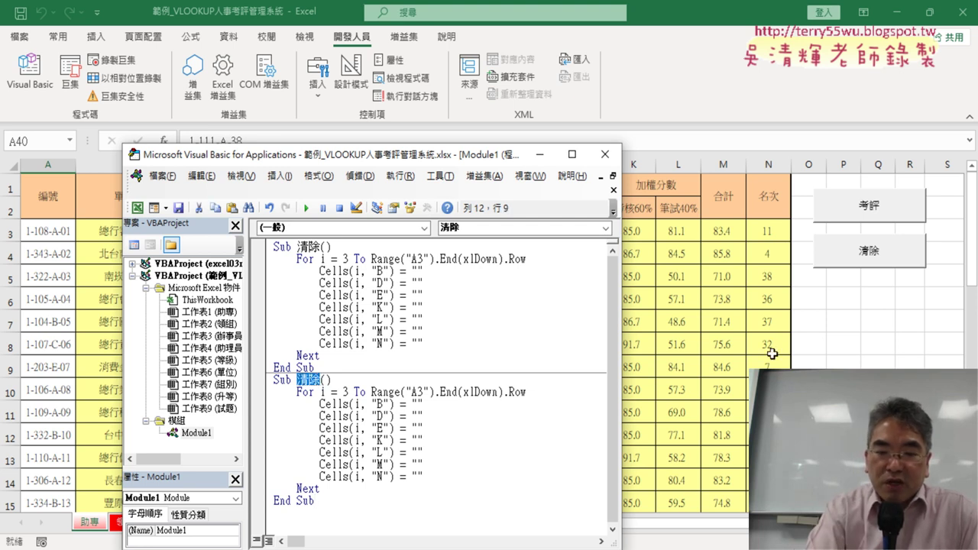
{"action": "type", "text": "k="}
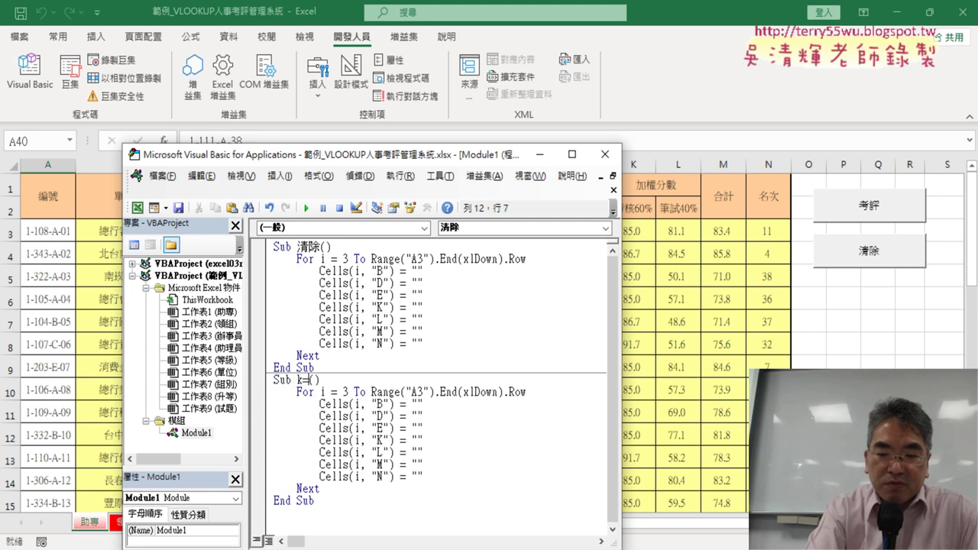
{"action": "key", "text": "BackSpace"}
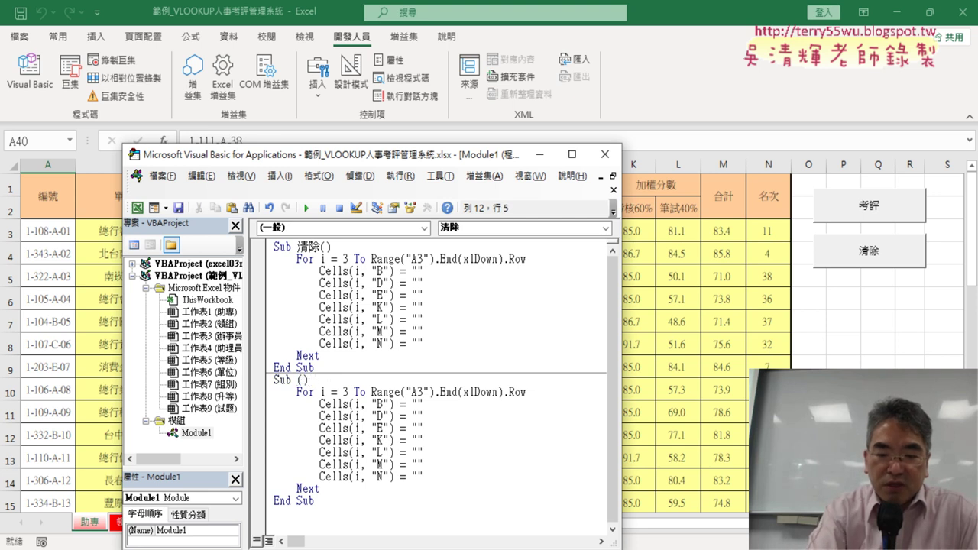
{"action": "type", "text": "考夂"}
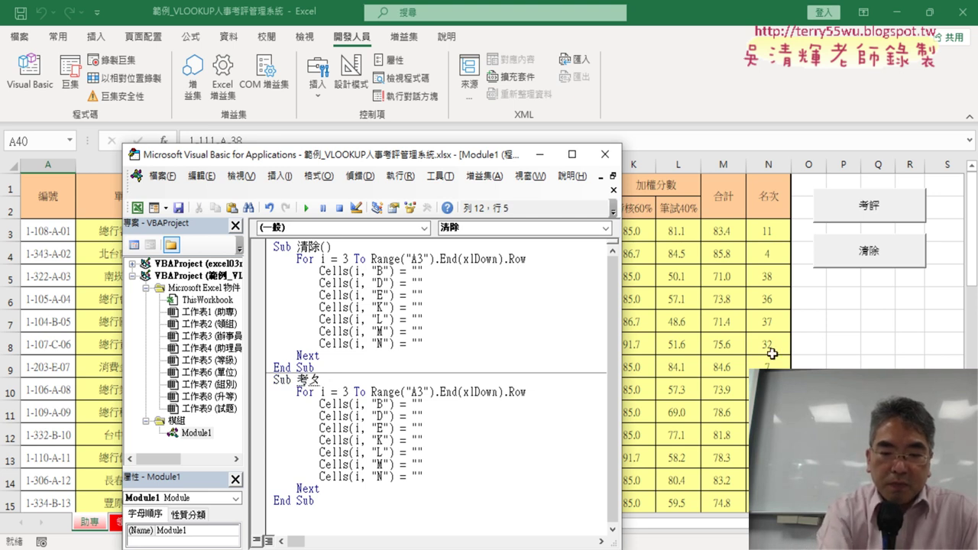
{"action": "type", "text": "評("}
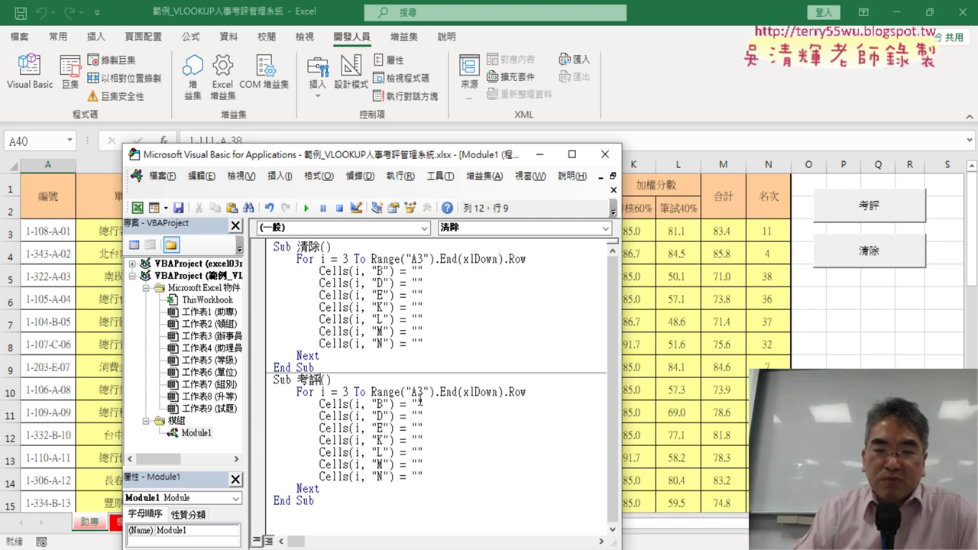
{"action": "mouse_move", "coordinate": [437, 163]}
{"action": "left_mouse_down"}
{"action": "mouse_move", "coordinate": [463, 264]}
{"action": "mouse_move", "coordinate": [452, 269]}
{"action": "left_mouse_up"}
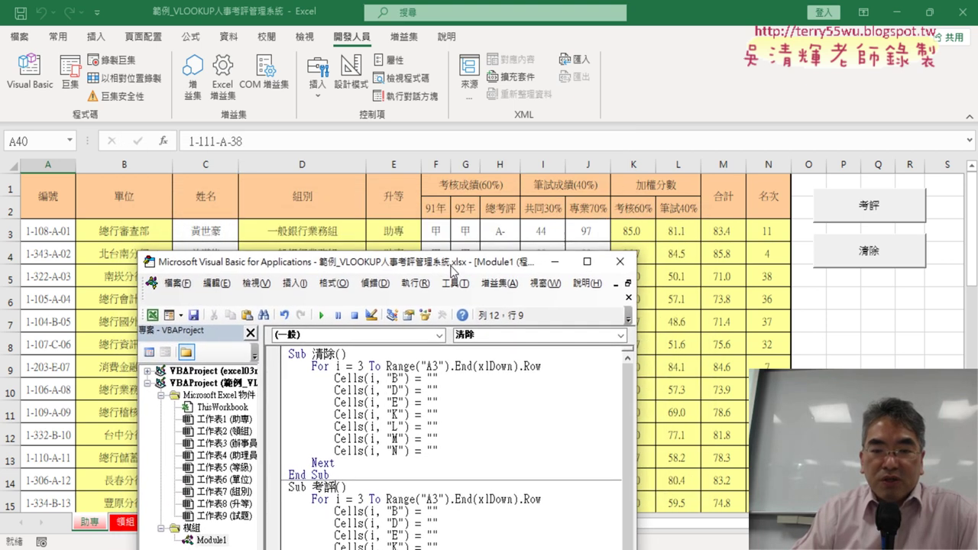
Step: Paste B3's formula =VLOOKUP(MID(A3,3,3),單位,2,0) between the quotes of the column B Cells line
{"action": "left_click", "coordinate": [123, 234]}
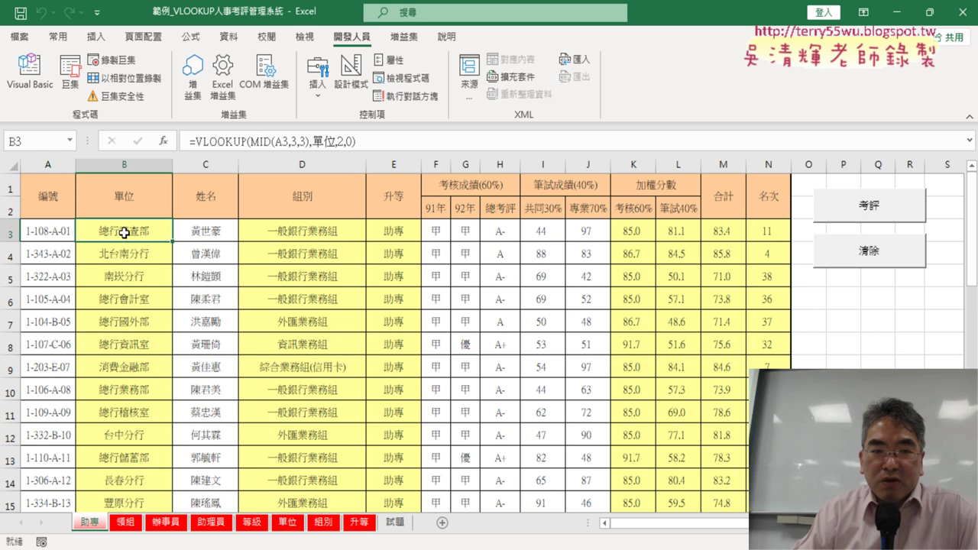
{"action": "triple_click", "coordinate": [374, 143]}
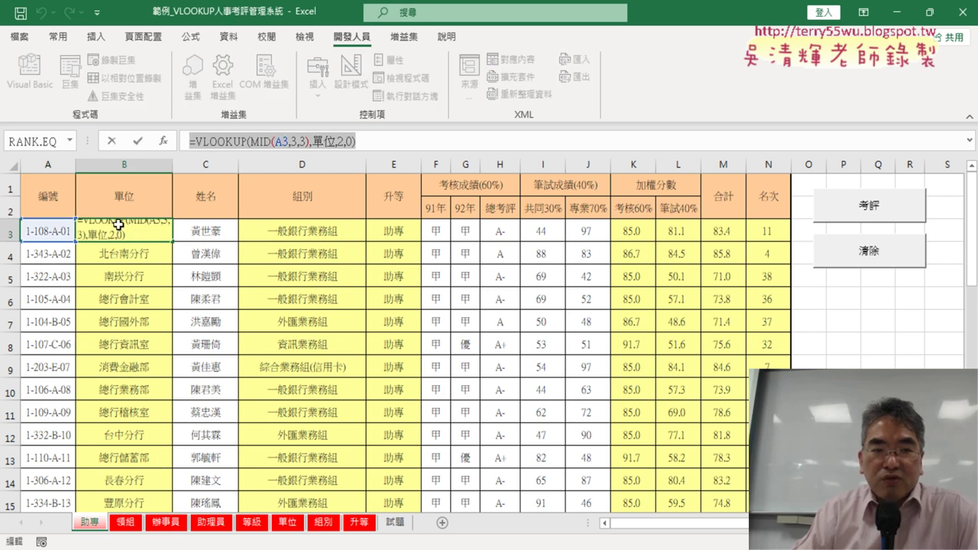
{"action": "right_click", "coordinate": [256, 147]}
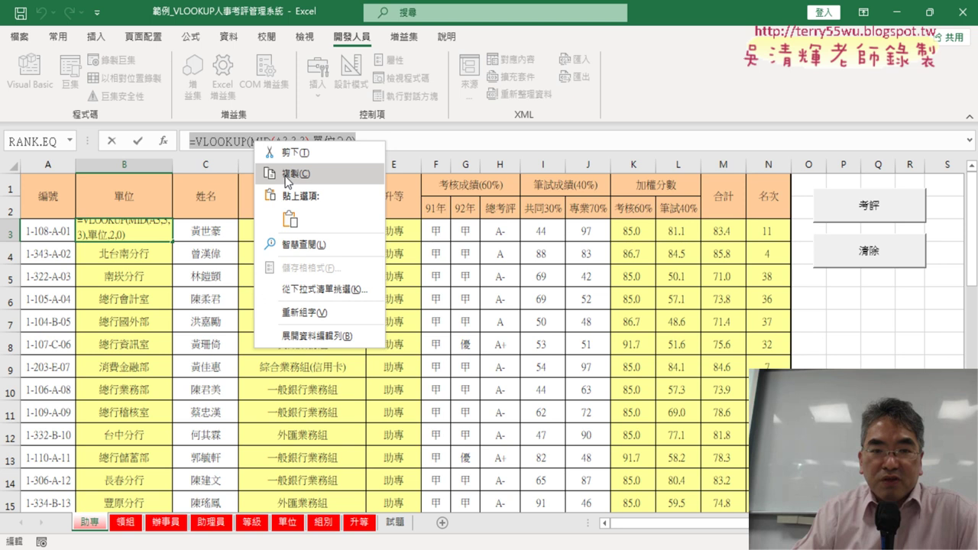
{"action": "left_click", "coordinate": [287, 174]}
{"action": "left_click", "coordinate": [111, 147]}
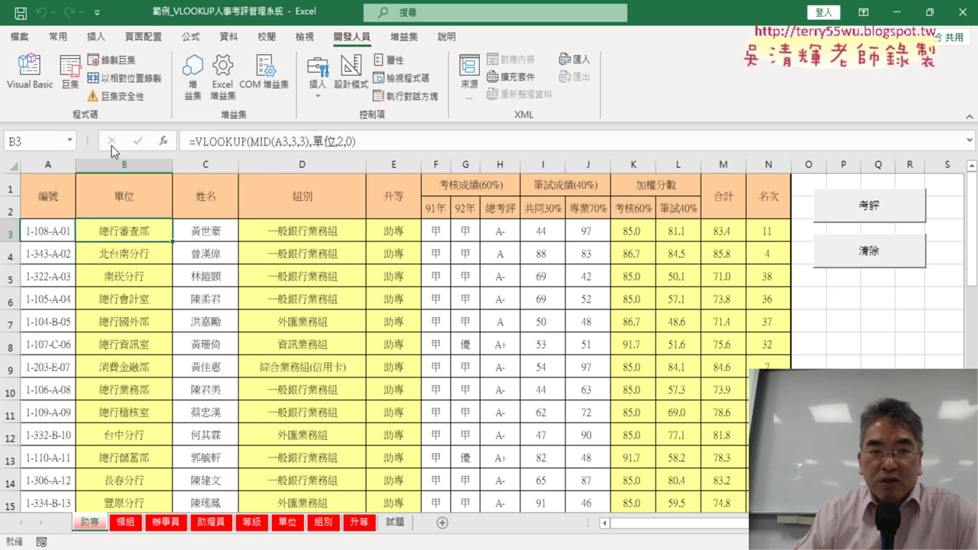
{"action": "left_click", "coordinate": [29, 72]}
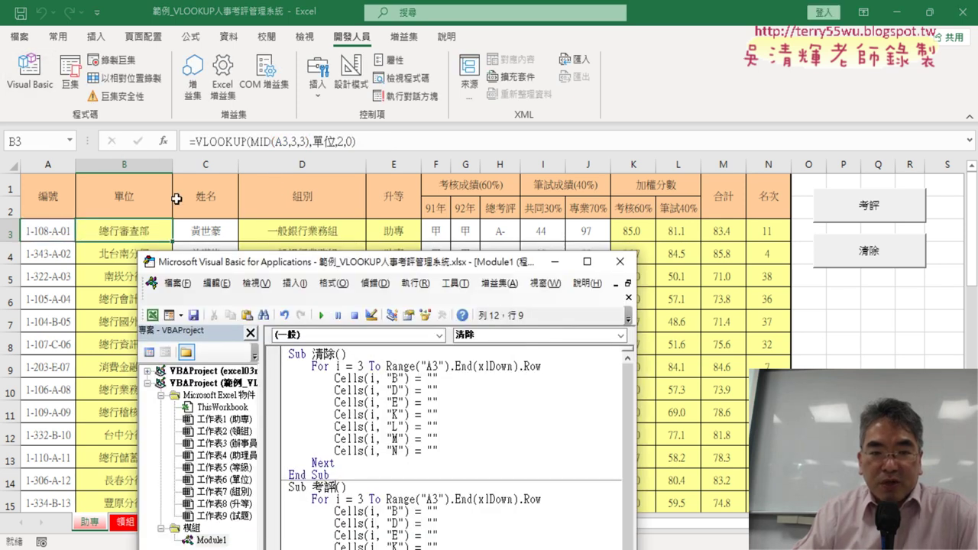
{"action": "left_click_drag", "start_coordinate": [329, 265], "coordinate": [262, 251]}
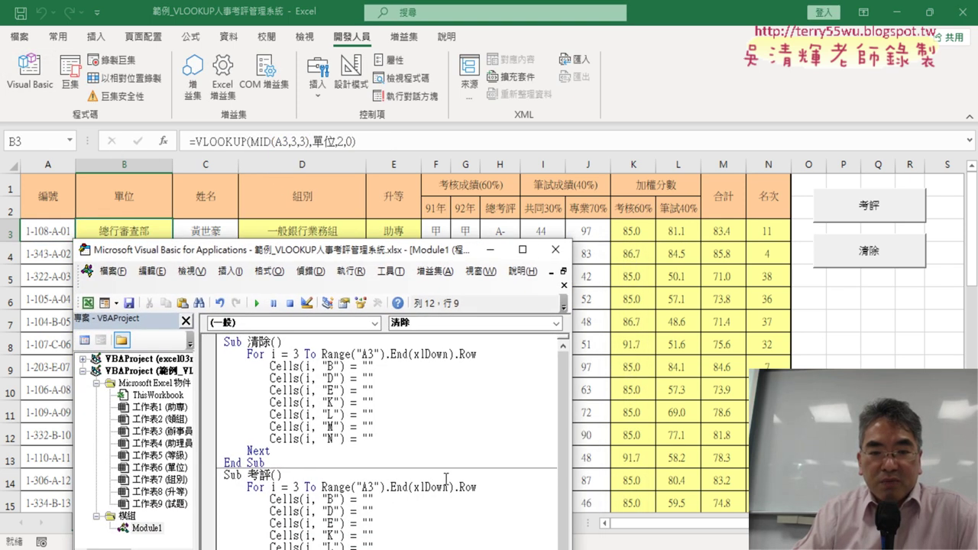
{"action": "left_click", "coordinate": [368, 489]}
{"action": "key", "text": "ctrl+v"}
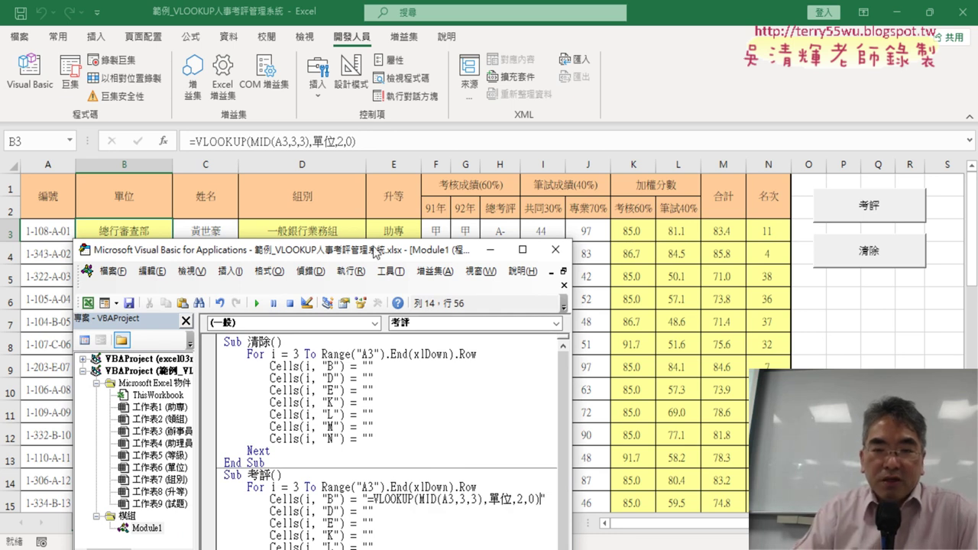
Step: Copy D3's VLOOKUP formula from the formula bar and return to the code editor
{"action": "left_click", "coordinate": [317, 233]}
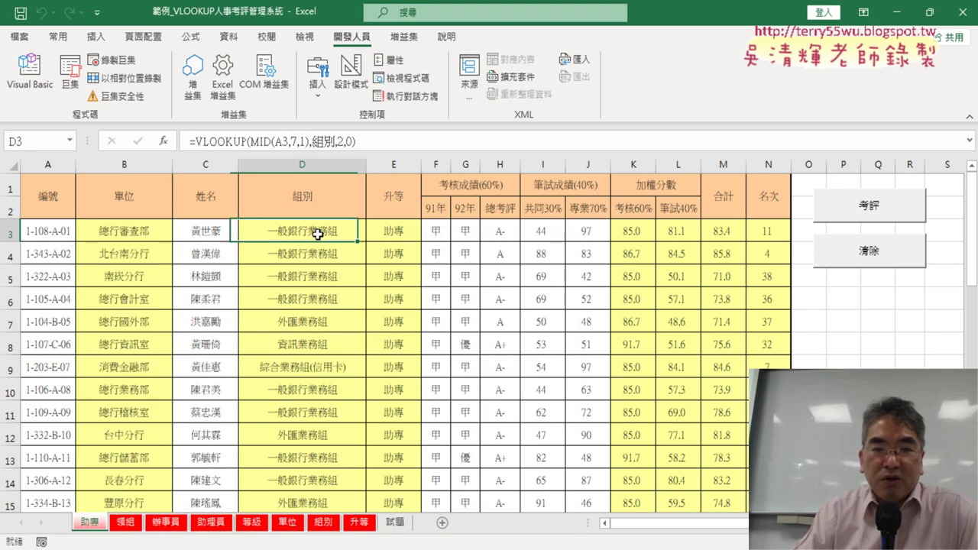
{"action": "left_click_drag", "start_coordinate": [356, 142], "coordinate": [189, 141]}
{"action": "right_click", "coordinate": [246, 151]}
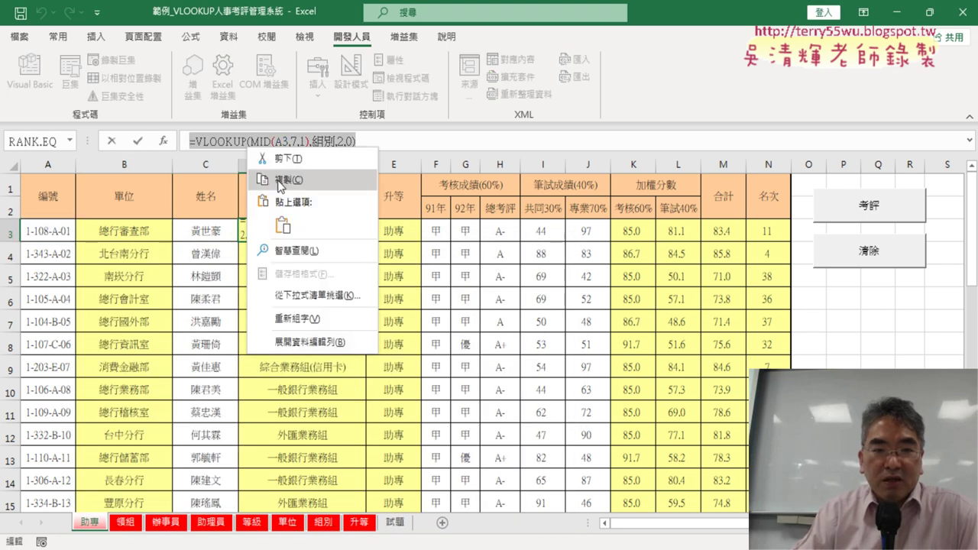
{"action": "left_click", "coordinate": [282, 180]}
{"action": "left_click", "coordinate": [111, 142]}
{"action": "left_click", "coordinate": [42, 73]}
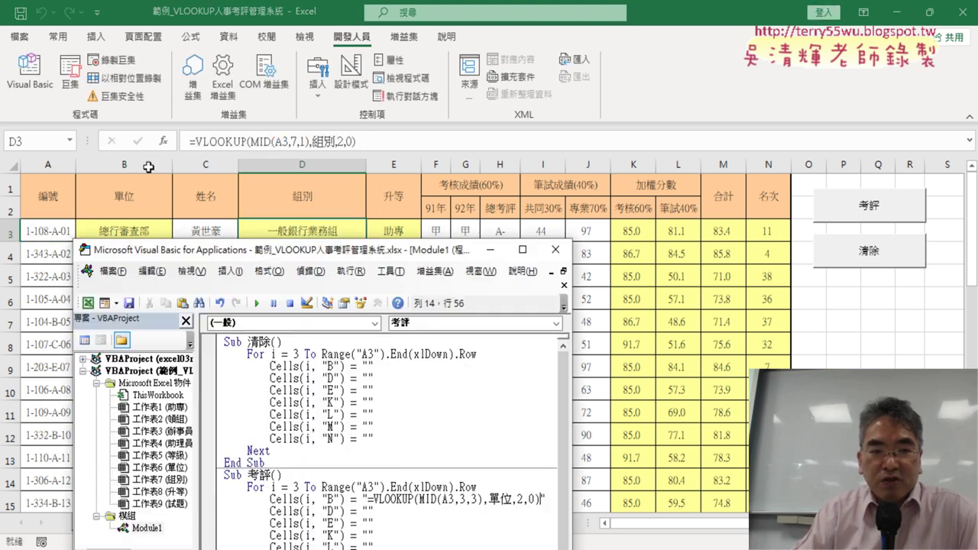
{"action": "left_click_drag", "start_coordinate": [283, 245], "coordinate": [213, 84]}
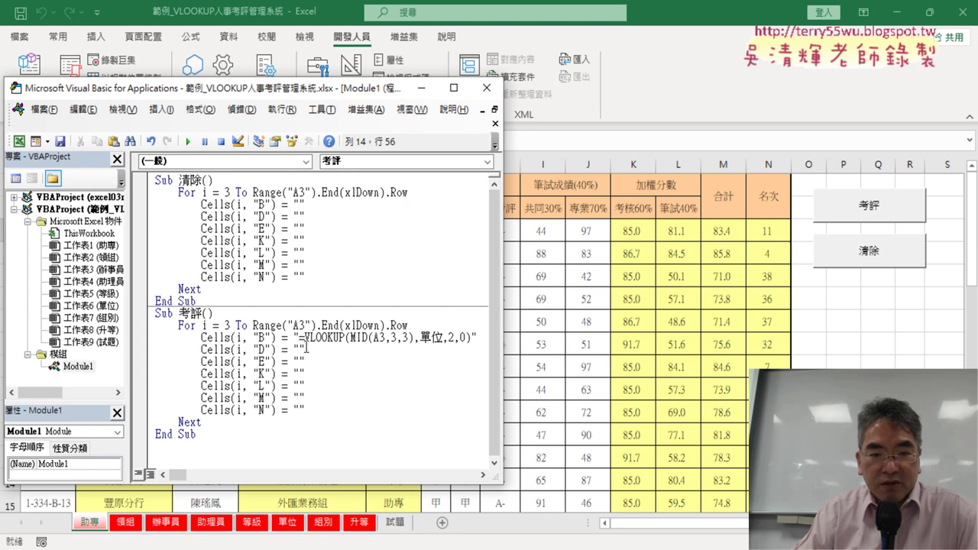
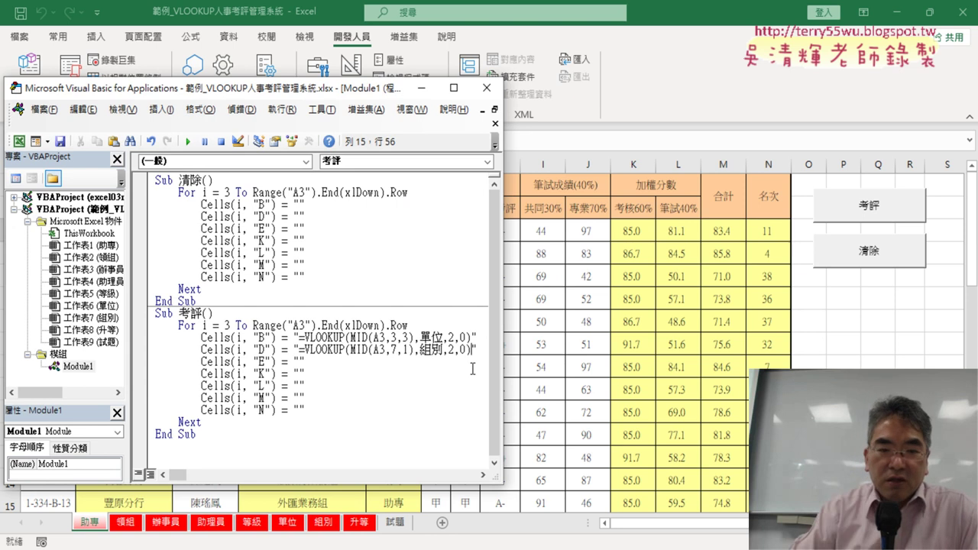
Step: Paste E3's 升等 VLOOKUP formula into the 考評 macro's Cells(i,"E") line
{"action": "left_click", "coordinate": [553, 263]}
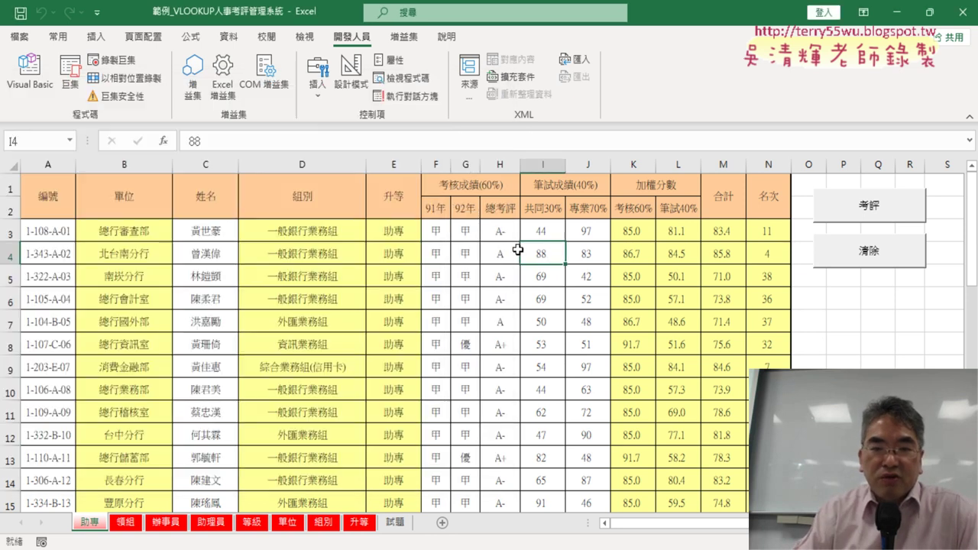
{"action": "left_click", "coordinate": [393, 230]}
{"action": "double_click", "coordinate": [393, 231]}
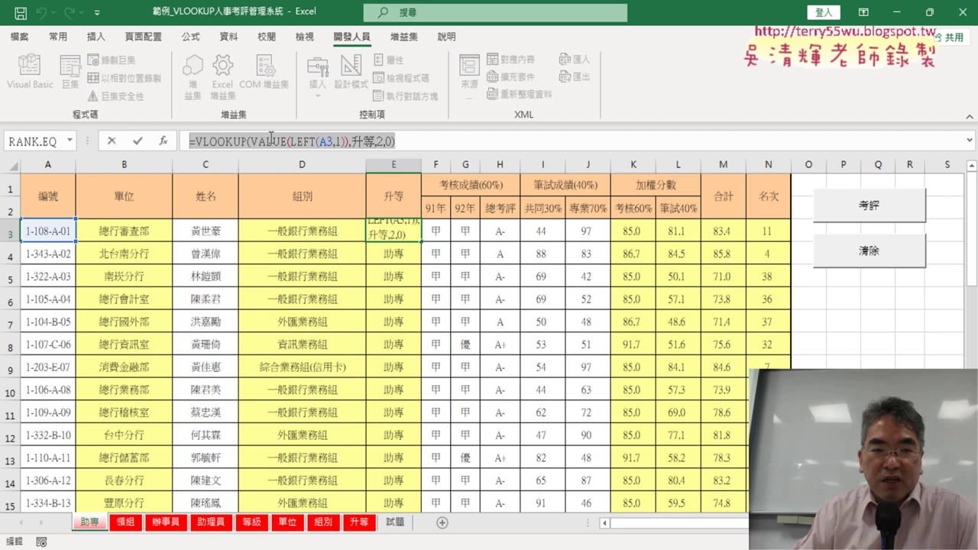
{"action": "right_click", "coordinate": [272, 143]}
{"action": "left_click", "coordinate": [285, 168]}
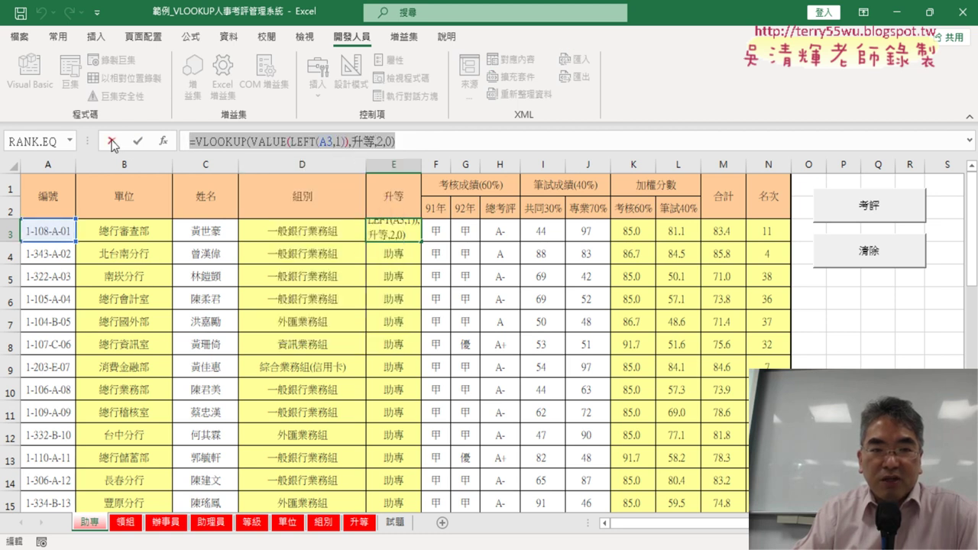
{"action": "left_click", "coordinate": [112, 141]}
{"action": "left_click", "coordinate": [29, 73]}
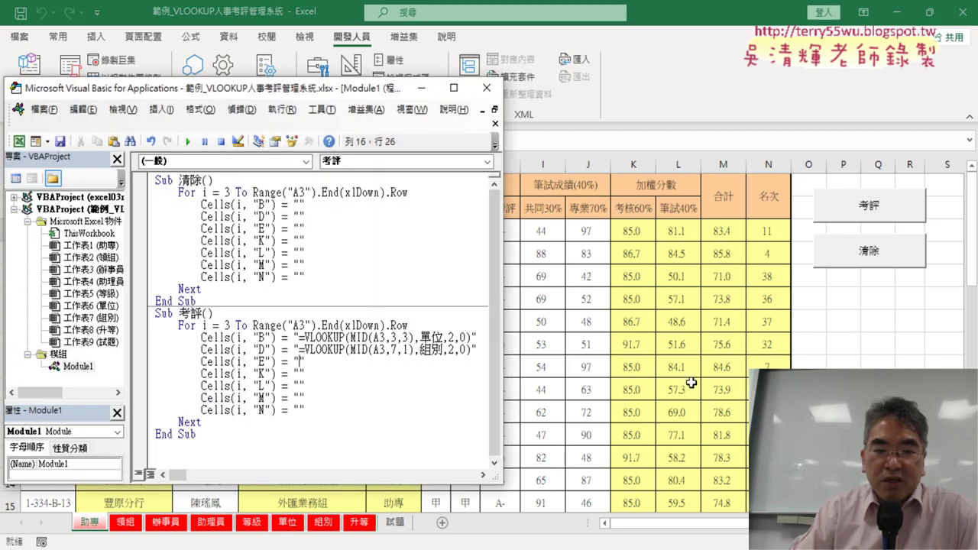
{"action": "type", "text": "=VLOOKUP(VALUE(LEFT(A3,1)),升等,2,0)"}
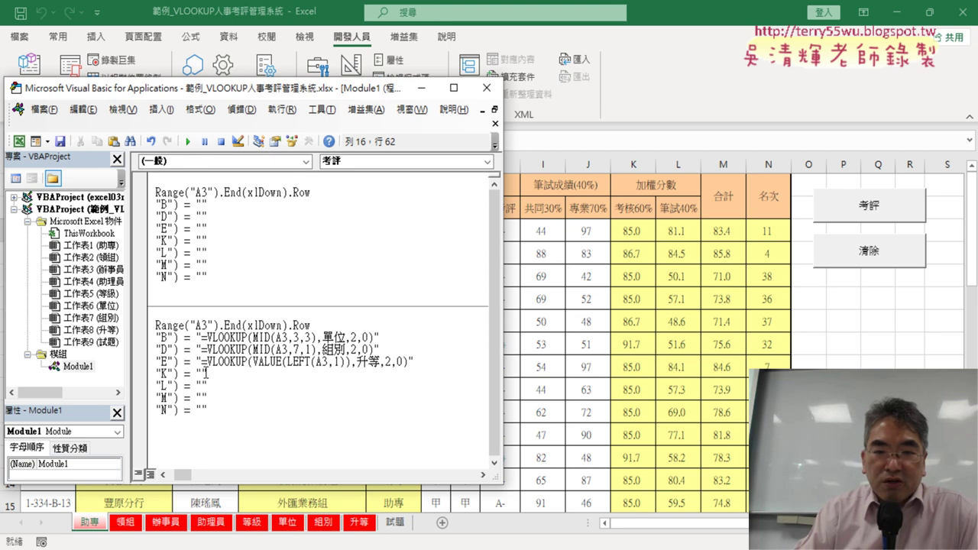
Step: Paste K3's 考核60% averaging formula into the macro's Cells(i,"K") line
{"action": "left_click", "coordinate": [637, 232]}
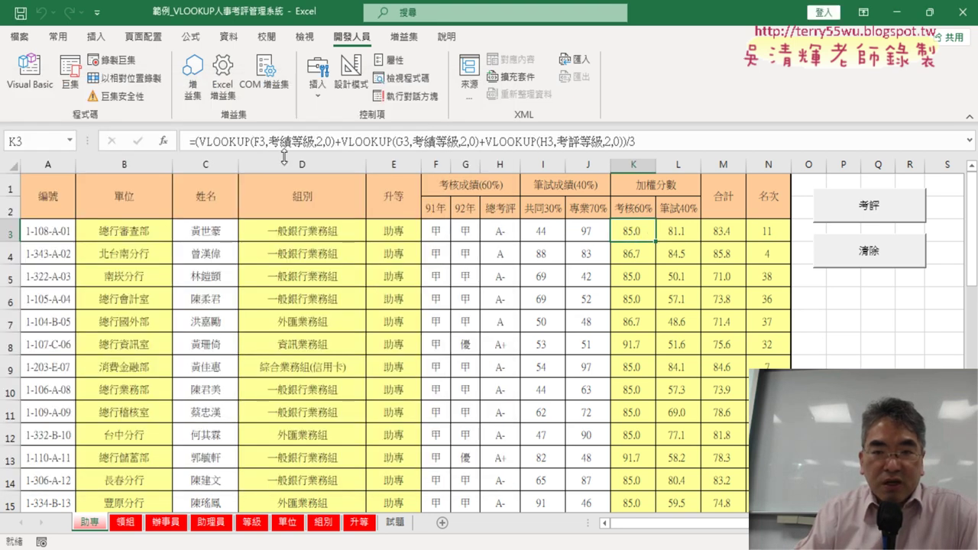
{"action": "left_click_drag", "start_coordinate": [655, 142], "coordinate": [189, 142]}
{"action": "right_click", "coordinate": [391, 140]}
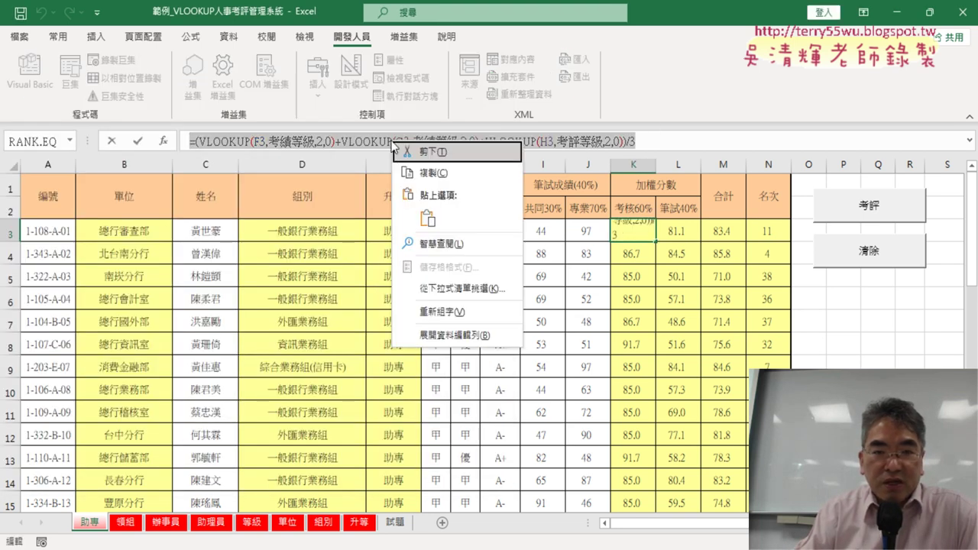
{"action": "left_click", "coordinate": [429, 174]}
{"action": "left_click", "coordinate": [111, 141]}
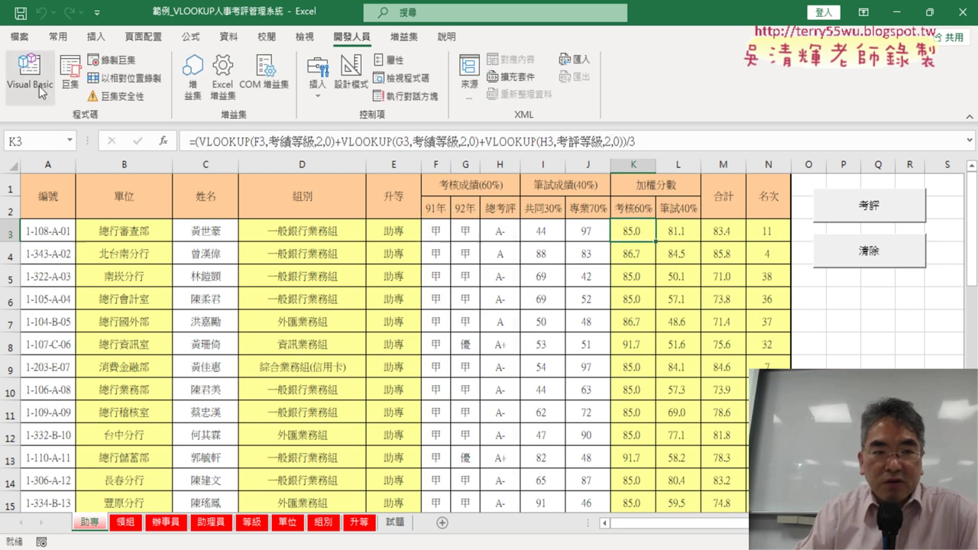
{"action": "left_click", "coordinate": [29, 74]}
{"action": "left_click", "coordinate": [202, 373]}
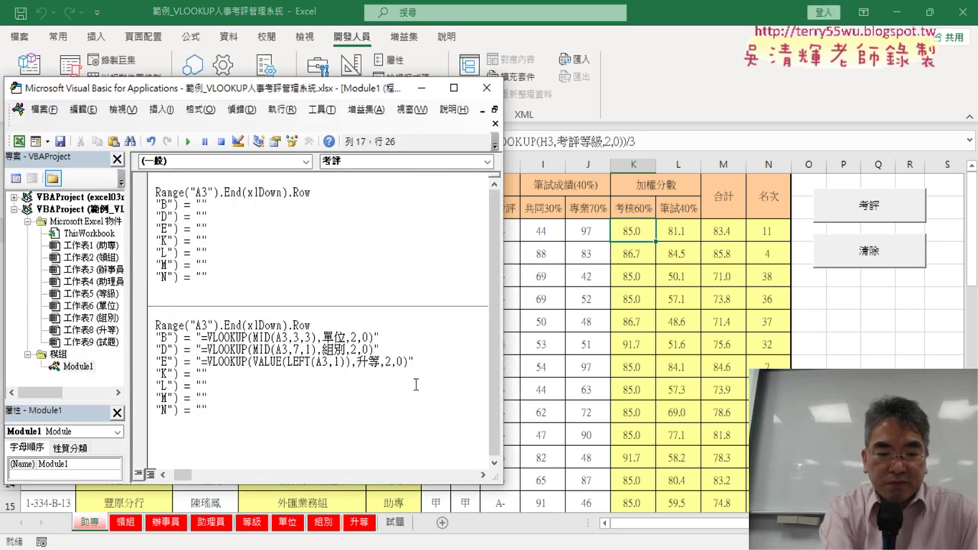
{"action": "key", "text": "ctrl+v"}
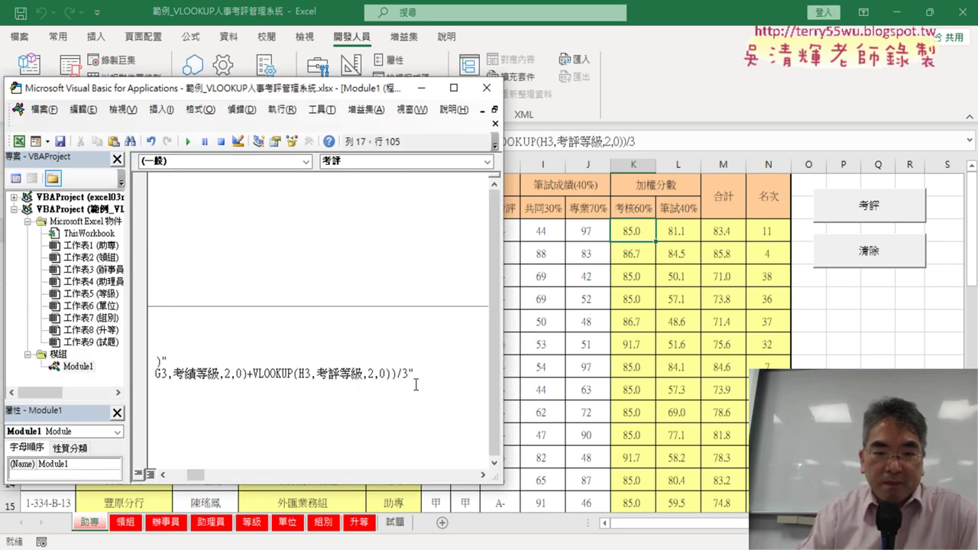
{"action": "left_click", "coordinate": [676, 236]}
Step: Paste L3's formula =I3*0.3+J3*0.7 into the macro's L line
{"action": "left_click_drag", "start_coordinate": [369, 142], "coordinate": [189, 141]}
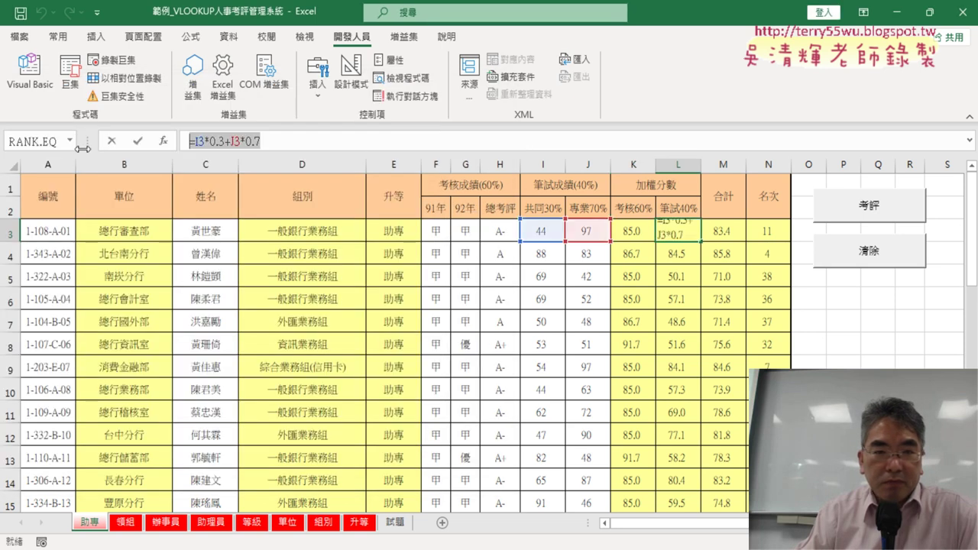
{"action": "right_click", "coordinate": [226, 143]}
{"action": "left_click", "coordinate": [260, 177]}
{"action": "left_click", "coordinate": [114, 142]}
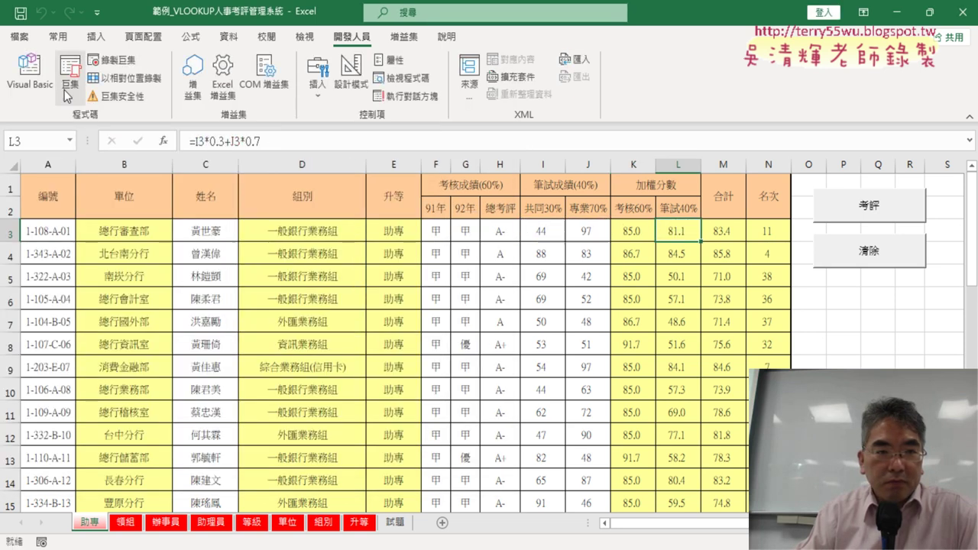
{"action": "left_click", "coordinate": [29, 72]}
{"action": "left_click_drag", "start_coordinate": [211, 394], "coordinate": [157, 385]}
{"action": "left_click", "coordinate": [301, 386]}
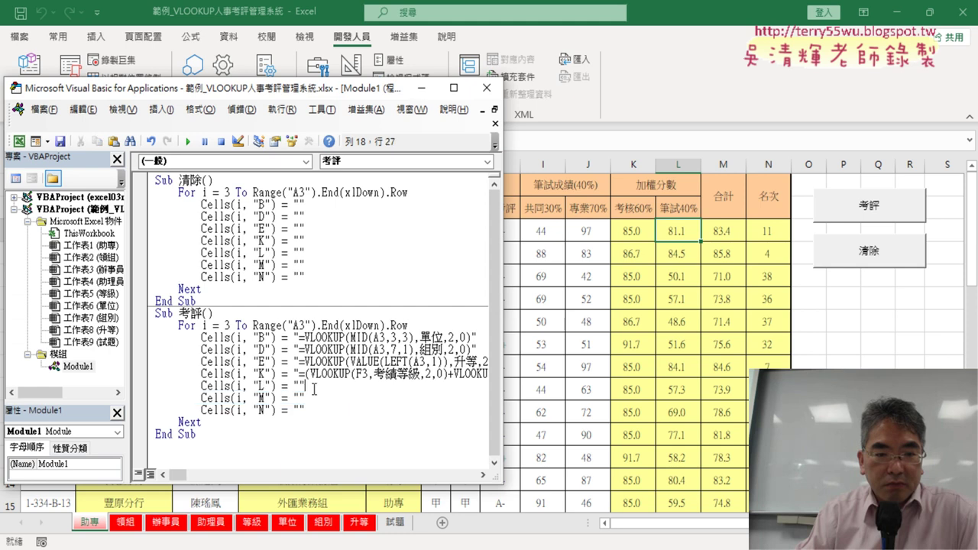
{"action": "key", "text": "ctrl+v"}
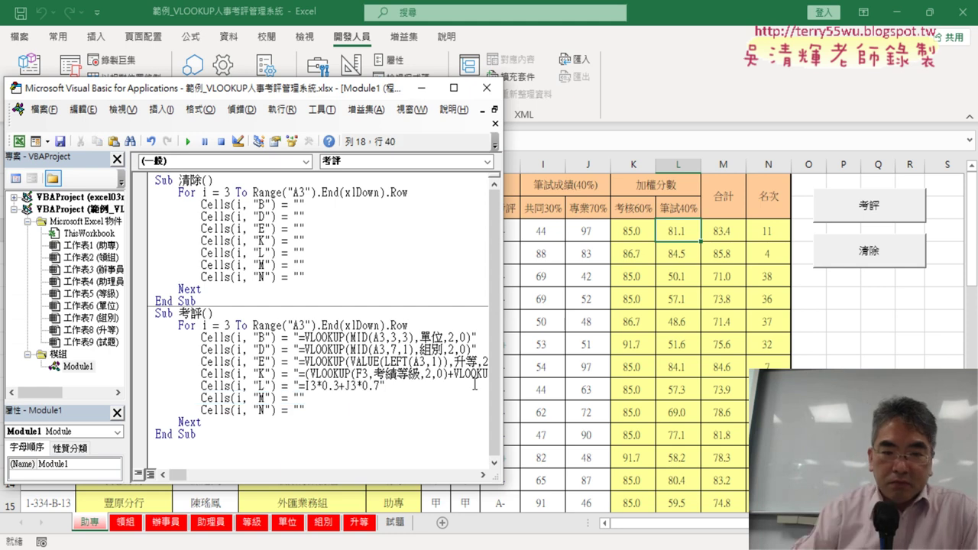
Step: Paste M3's formula =K3*0.6+L3*0.4 into the macro's M line
{"action": "left_click", "coordinate": [732, 229]}
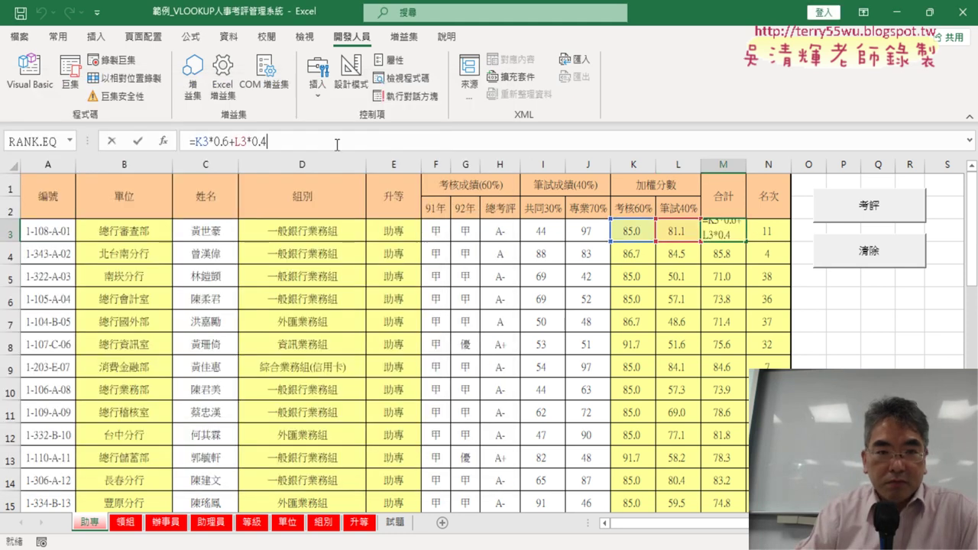
{"action": "triple_click", "coordinate": [217, 145]}
{"action": "right_click", "coordinate": [223, 142]}
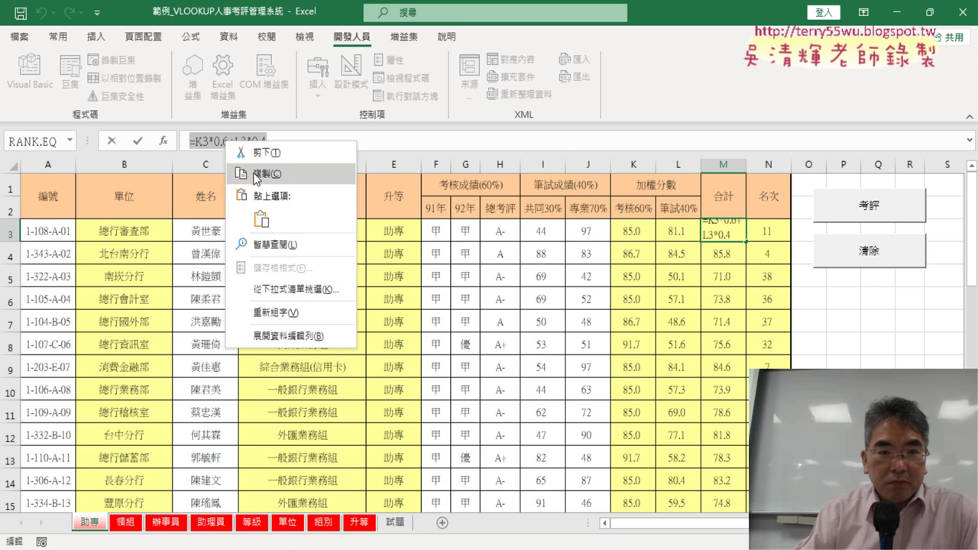
{"action": "left_click", "coordinate": [261, 175]}
{"action": "key", "text": "Escape"}
{"action": "left_click", "coordinate": [29, 72]}
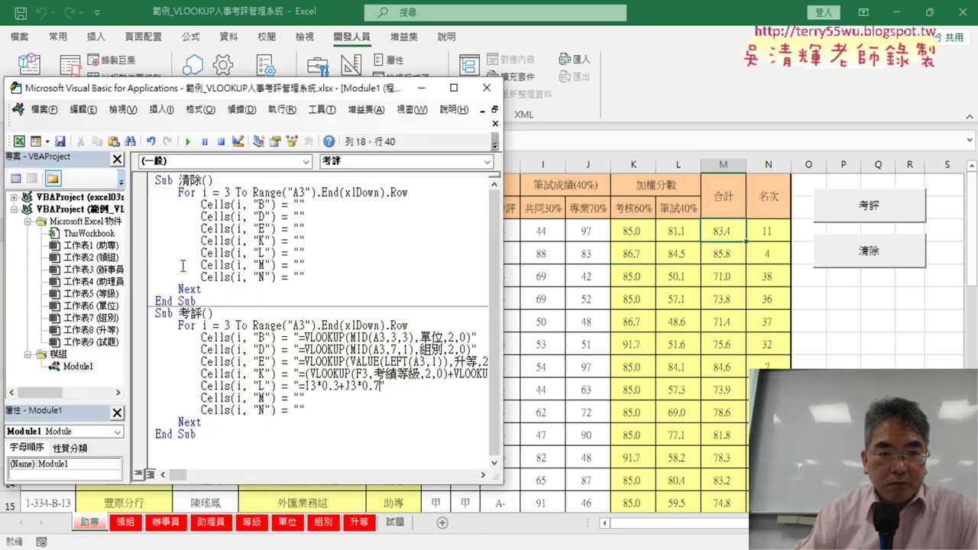
{"action": "left_click", "coordinate": [299, 398]}
{"action": "key", "text": "ctrl+v"}
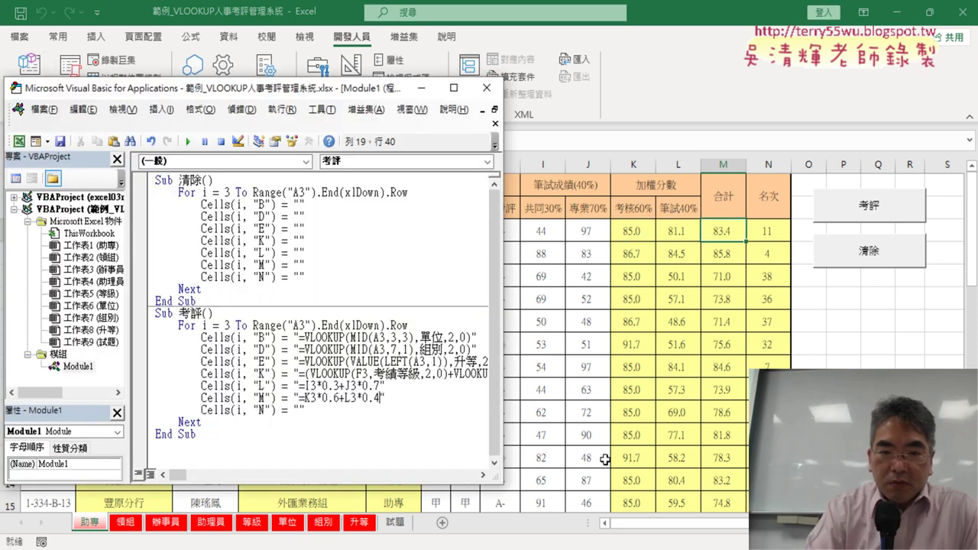
Step: Paste N3's =RANK.EQ(M3,M$3:M$40) formula into the macro's N line
{"action": "left_click", "coordinate": [768, 231]}
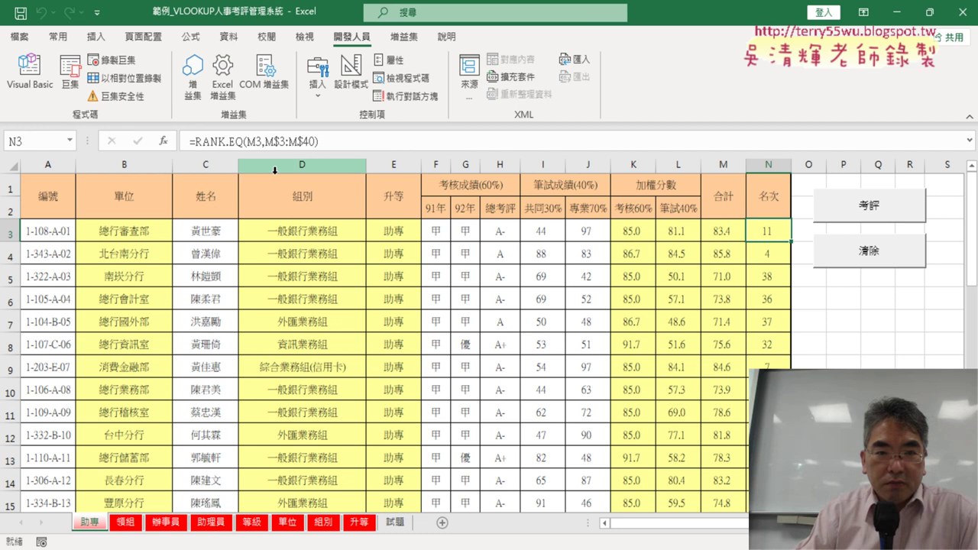
{"action": "left_click", "coordinate": [253, 142]}
{"action": "right_click", "coordinate": [253, 142]}
{"action": "left_click", "coordinate": [305, 174]}
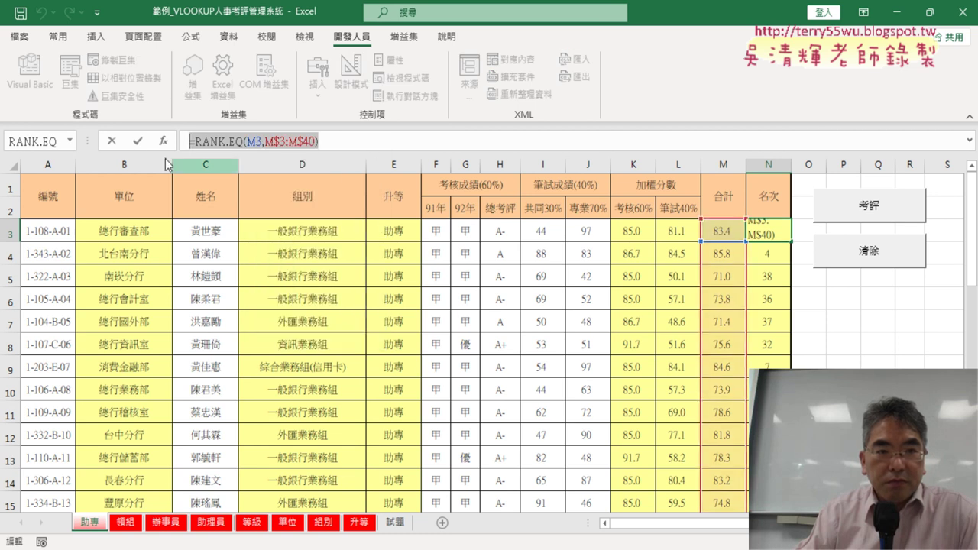
{"action": "key", "text": "Escape"}
{"action": "left_click", "coordinate": [51, 87]}
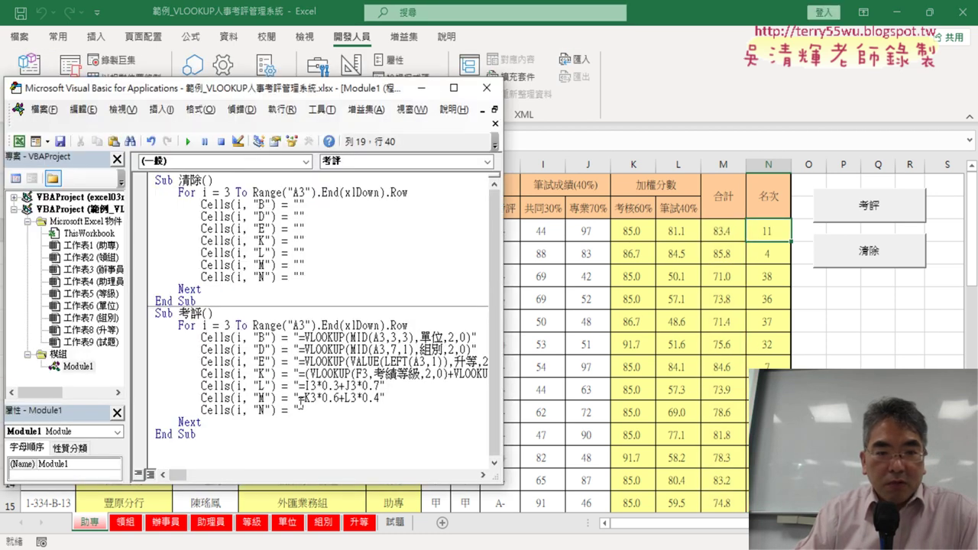
{"action": "left_click", "coordinate": [299, 410]}
{"action": "key", "text": "ctrl+v"}
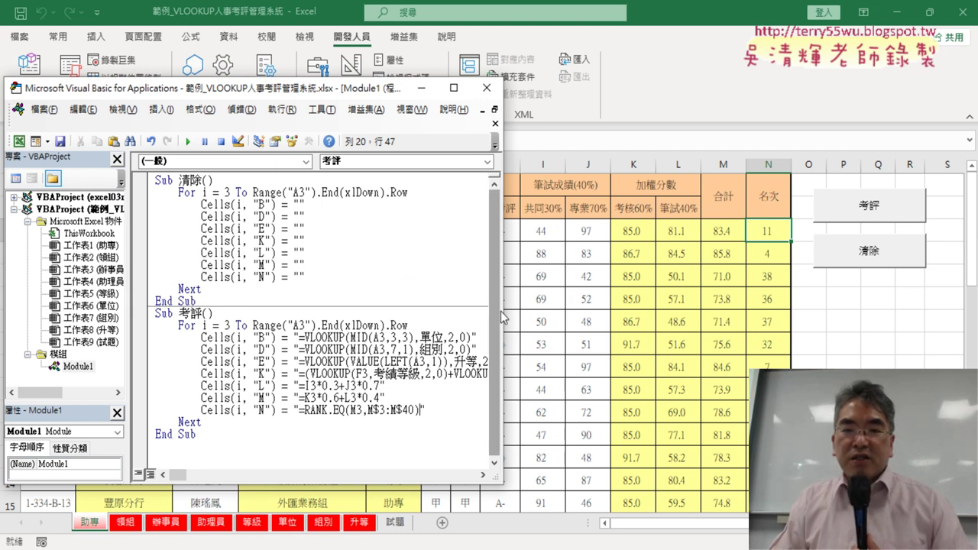
Step: Widen the code window, review the B-line VLOOKUP formula, then return to the worksheet
{"action": "left_click_drag", "start_coordinate": [502, 317], "coordinate": [673, 316]}
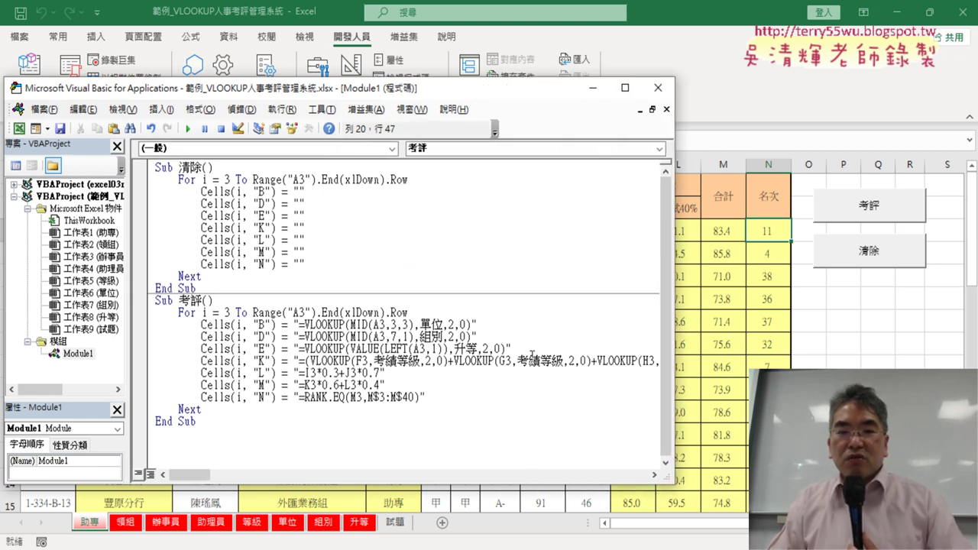
{"action": "left_click", "coordinate": [538, 325]}
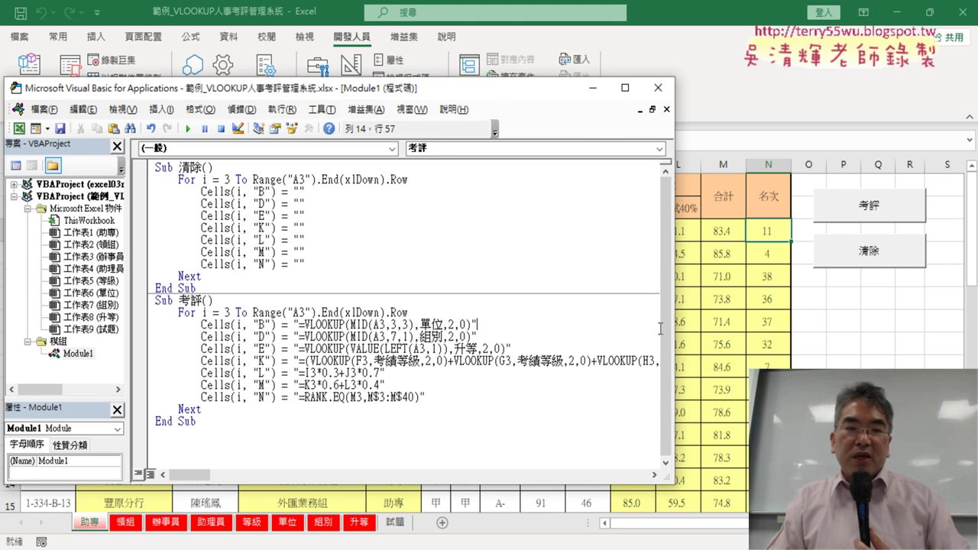
{"action": "left_click_drag", "start_coordinate": [471, 324], "coordinate": [317, 325]}
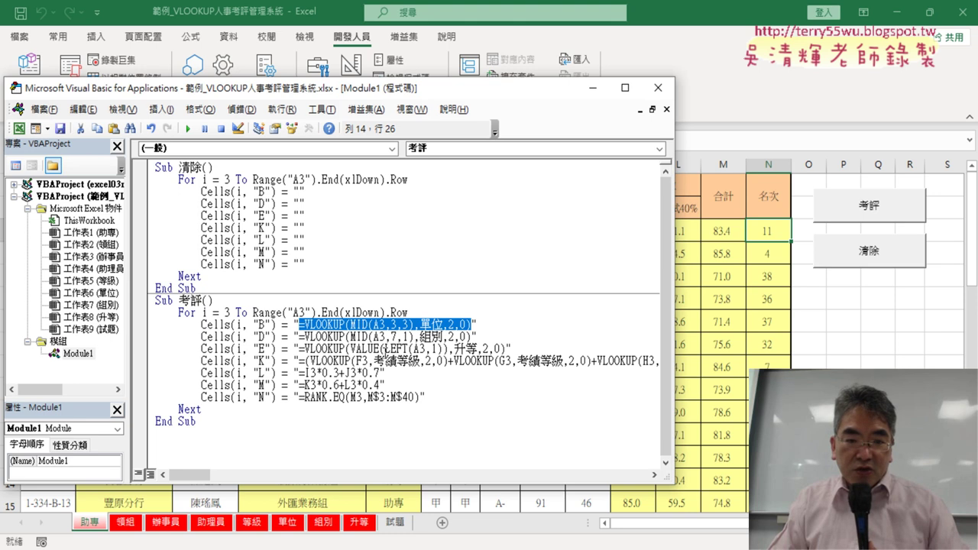
{"action": "left_click", "coordinate": [492, 328]}
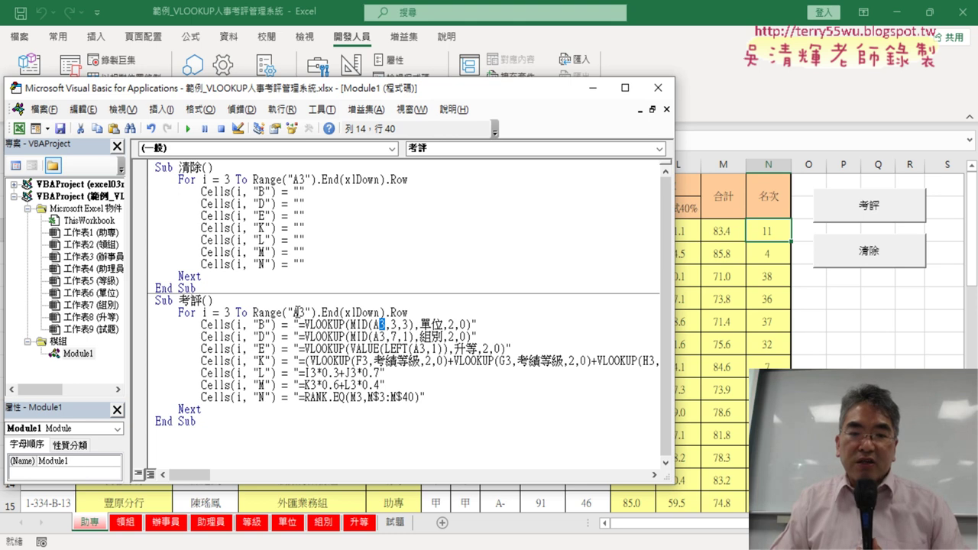
{"action": "left_click", "coordinate": [718, 90]}
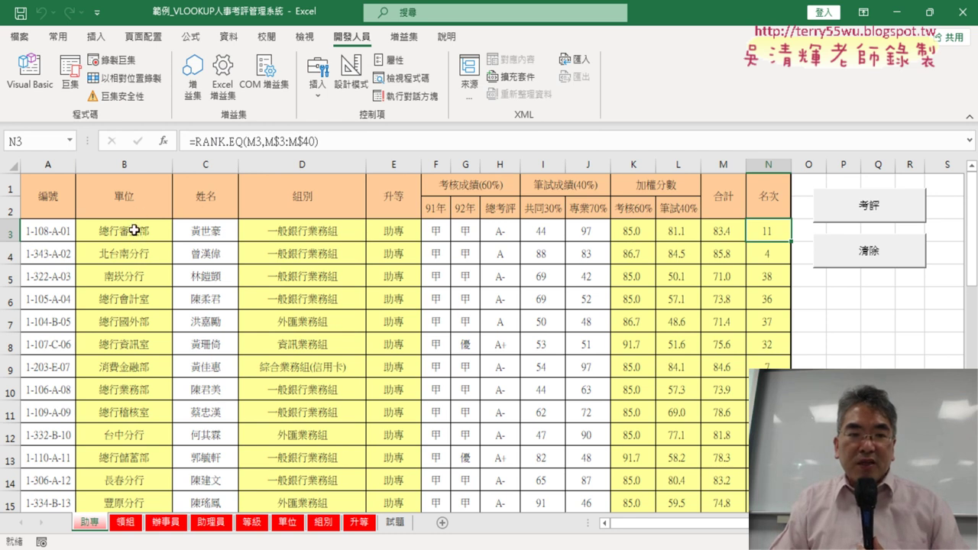
Step: Compare the unit lookup formulas in B3 and B4, then open Module1 in the VBA editor
{"action": "left_click", "coordinate": [134, 230]}
{"action": "left_click", "coordinate": [136, 252]}
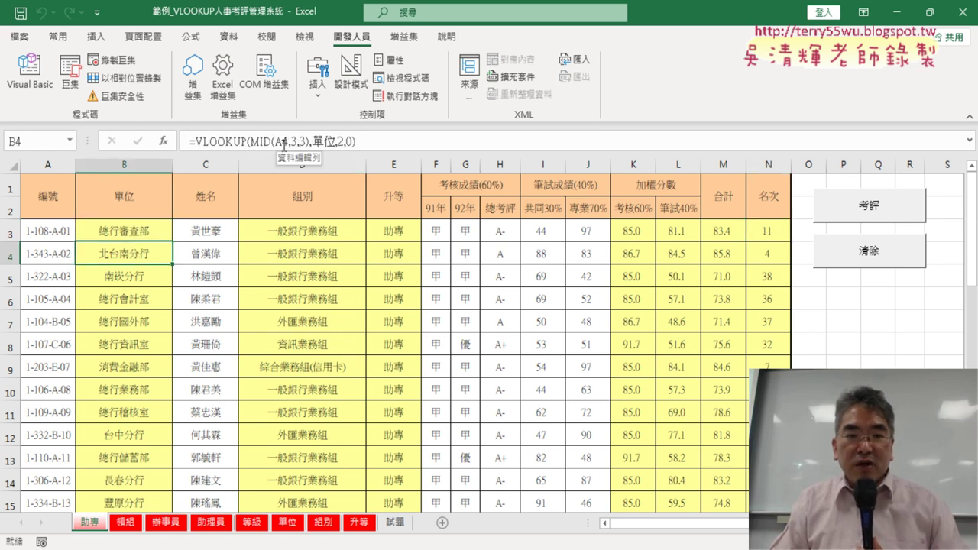
{"action": "left_click", "coordinate": [135, 232]}
{"action": "left_click", "coordinate": [140, 255]}
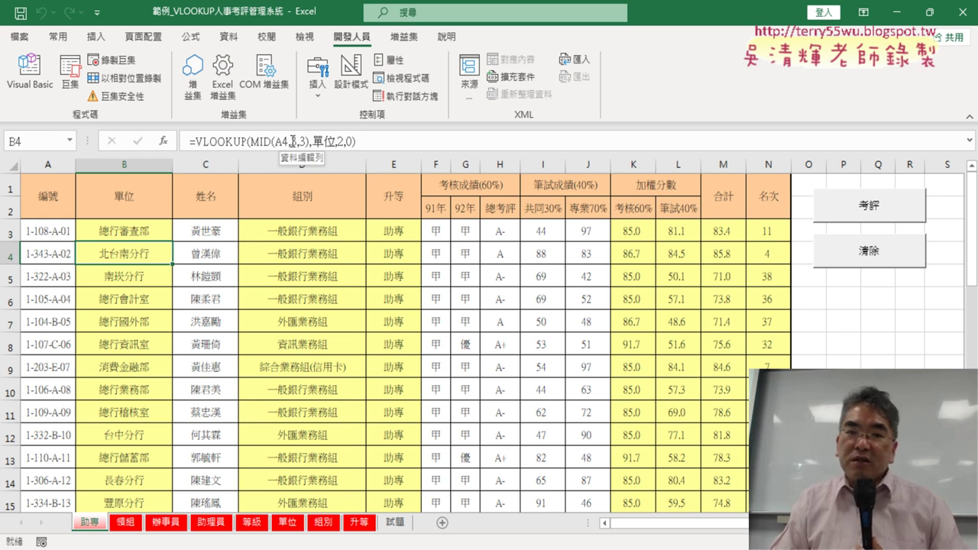
{"action": "left_click", "coordinate": [143, 229]}
{"action": "left_click", "coordinate": [45, 86]}
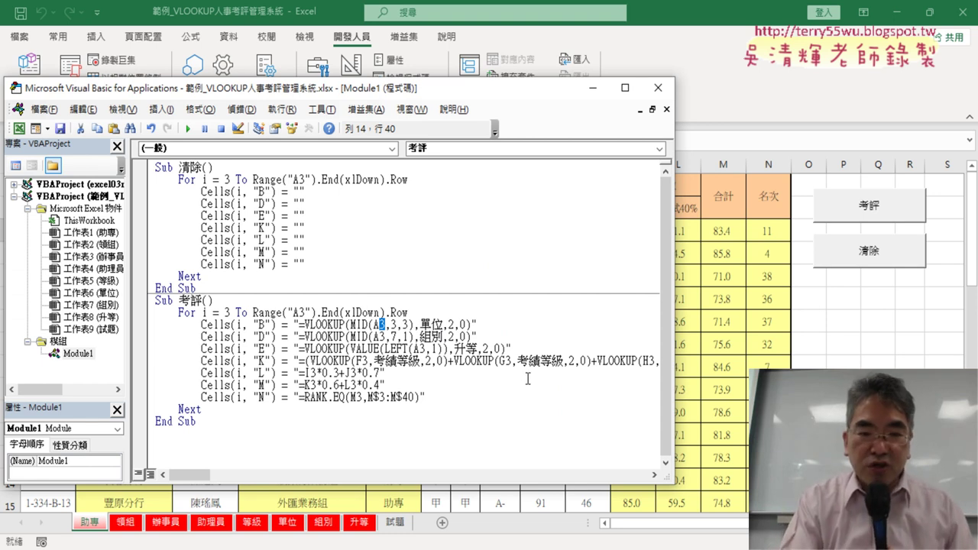
Step: Replace the row 3 in MID(A3,3,3) on the B line with " & i & "
{"action": "type", "text": "\"\""}
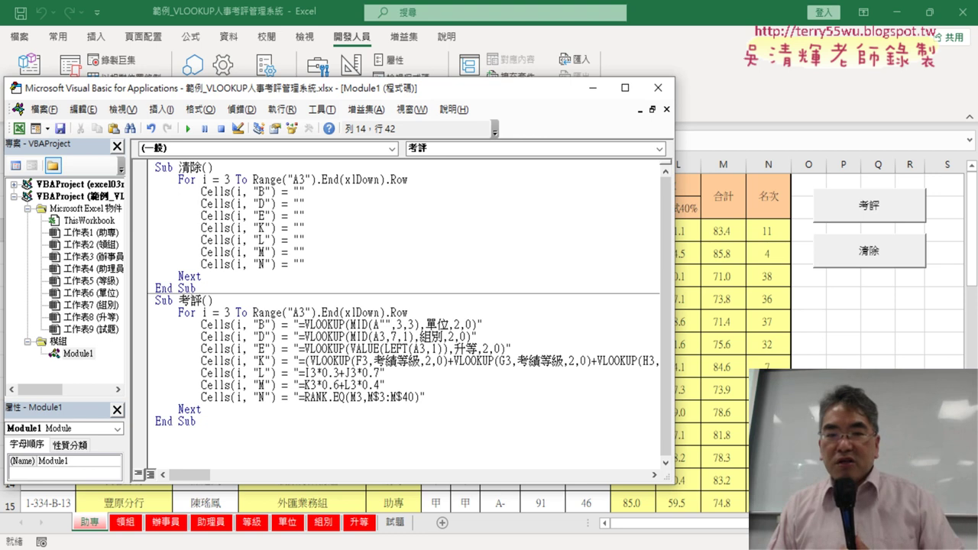
{"action": "key", "text": "Left"}
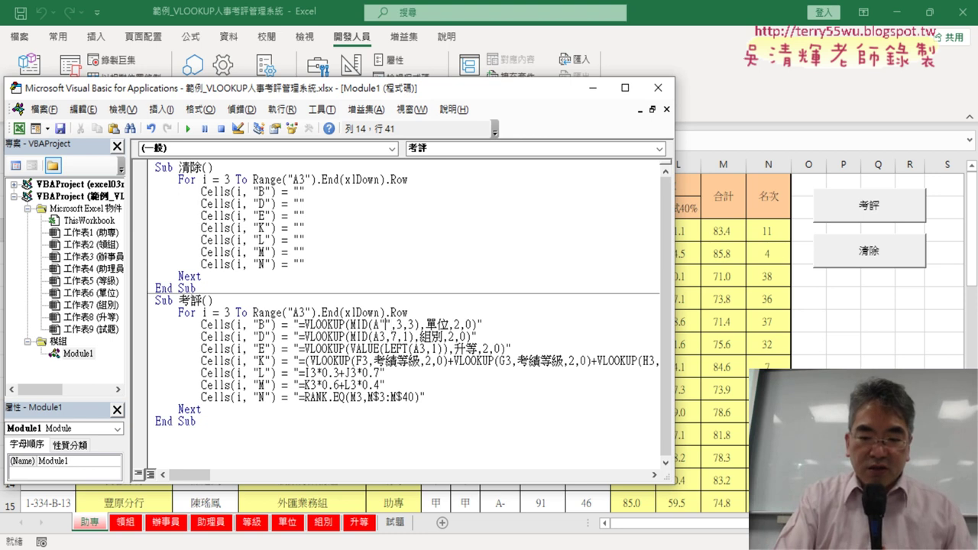
{"action": "type", "text": "&&"}
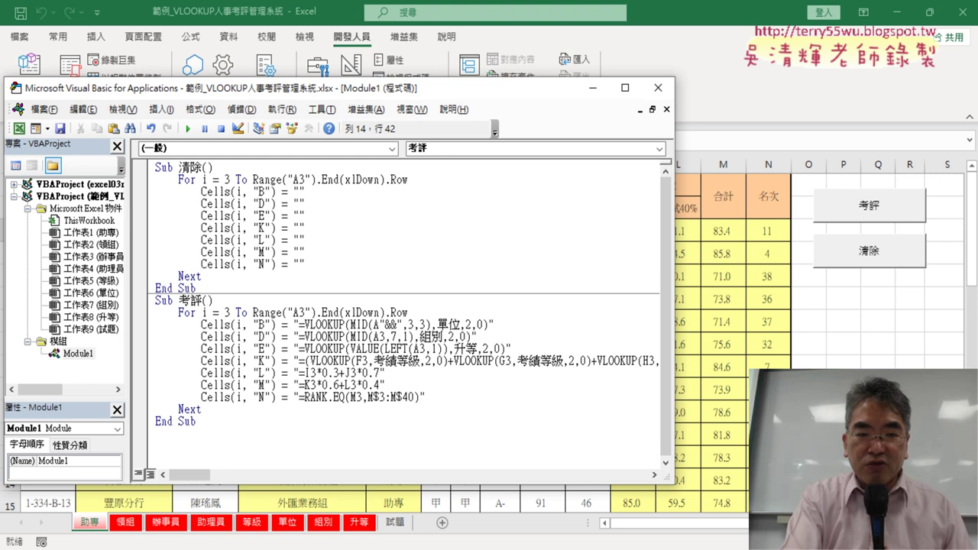
{"action": "type", "text": "i"}
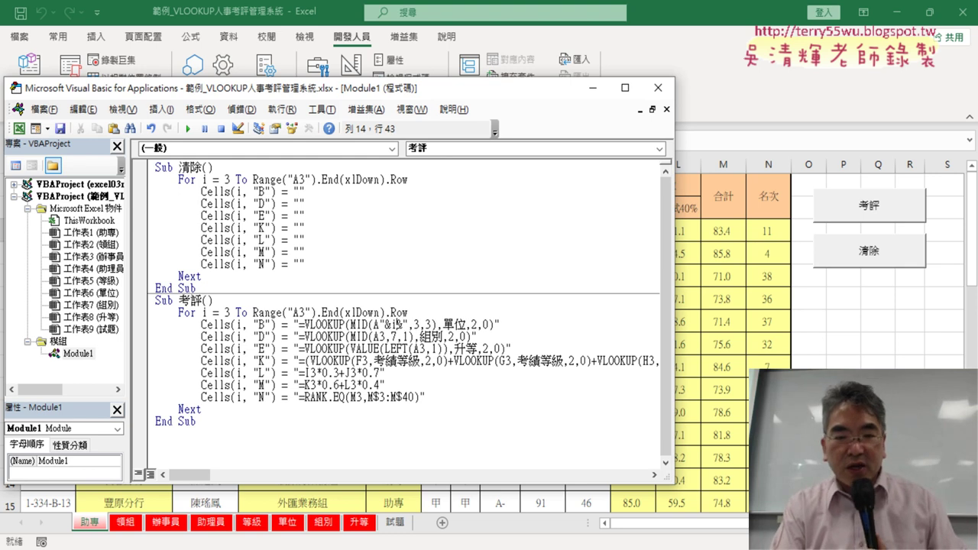
{"action": "type", "text": "&"}
{"action": "left_click", "coordinate": [390, 324]}
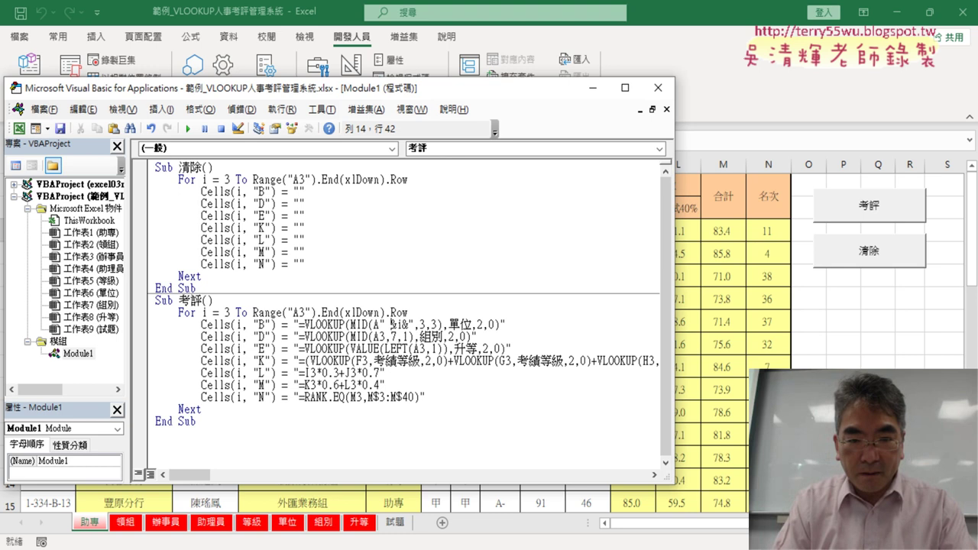
{"action": "key", "text": "Right"}
{"action": "key", "text": "Right"}
{"action": "key", "text": "Right"}
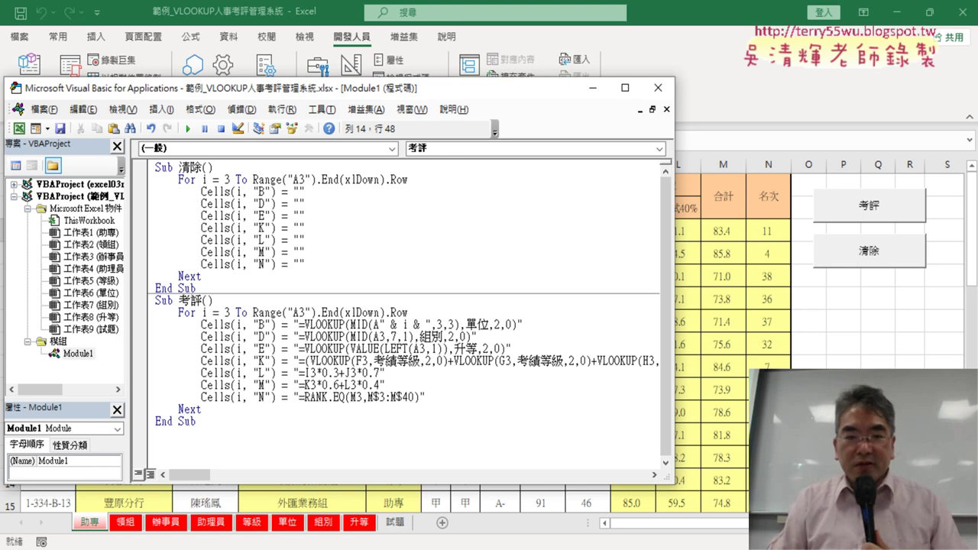
{"action": "left_click", "coordinate": [399, 324]}
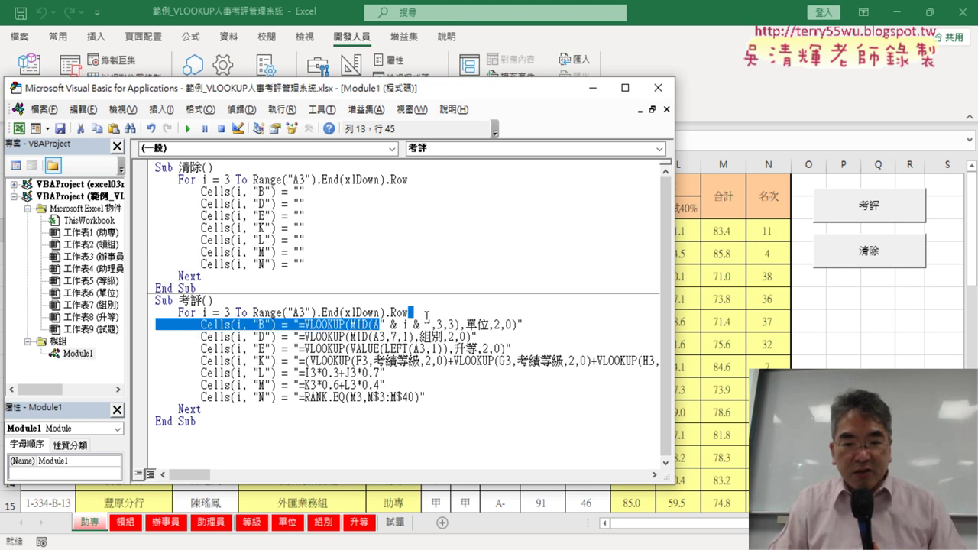
{"action": "left_click_drag", "start_coordinate": [380, 324], "coordinate": [432, 324]}
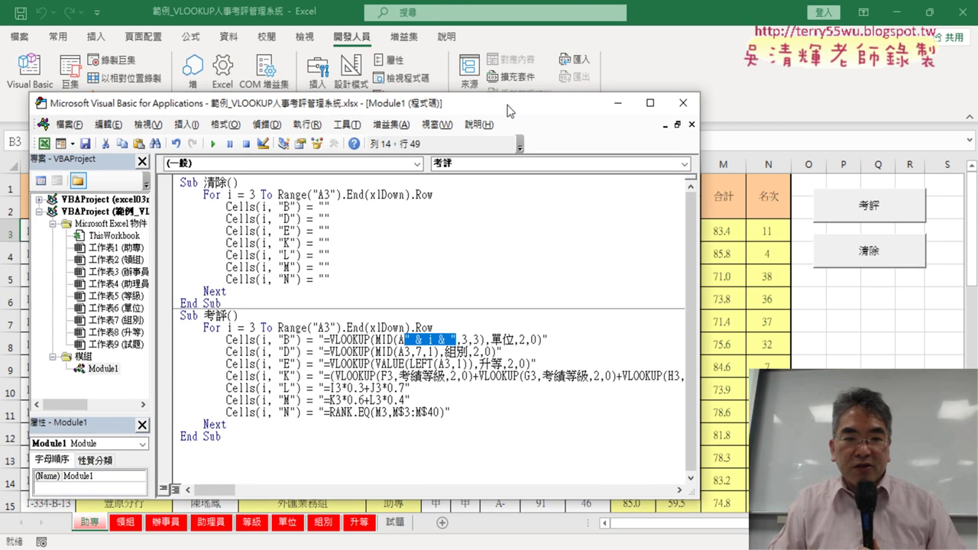
{"action": "left_click_drag", "start_coordinate": [483, 95], "coordinate": [602, 265]}
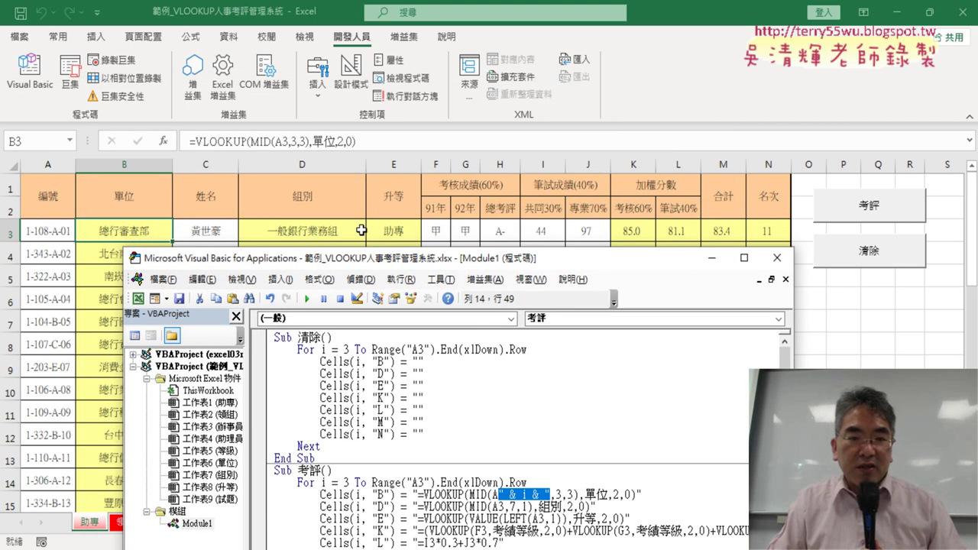
{"action": "left_click", "coordinate": [360, 230]}
{"action": "left_click", "coordinate": [297, 244]}
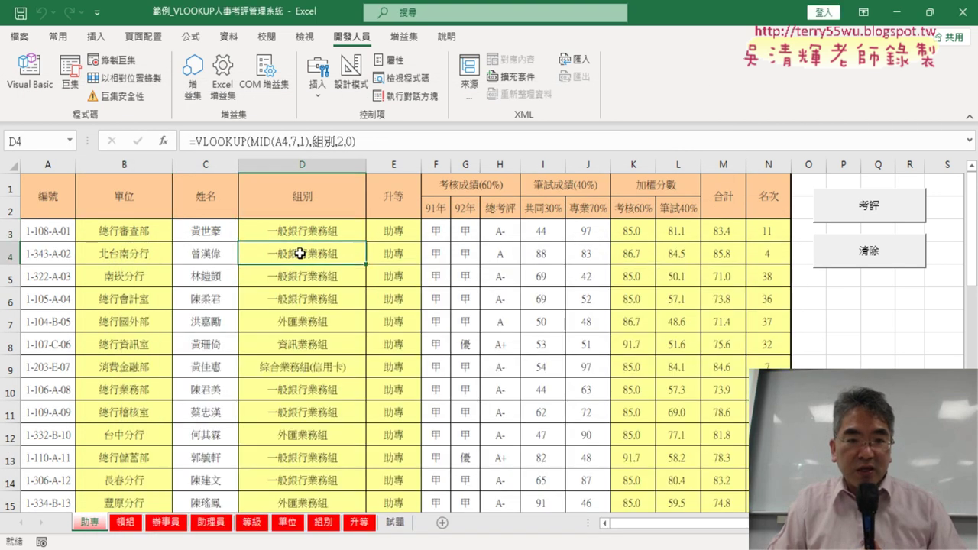
{"action": "left_click", "coordinate": [299, 231]}
{"action": "left_click", "coordinate": [302, 249]}
{"action": "left_click", "coordinate": [301, 232]}
{"action": "left_click", "coordinate": [304, 250]}
{"action": "left_click", "coordinate": [309, 232]}
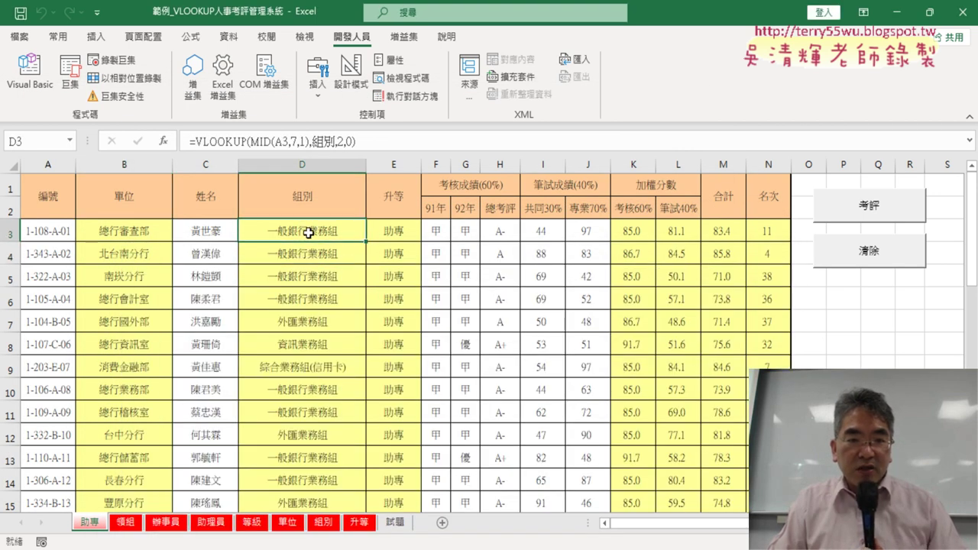
{"action": "left_click", "coordinate": [393, 233]}
{"action": "left_click", "coordinate": [399, 245]}
{"action": "left_click", "coordinate": [396, 232]}
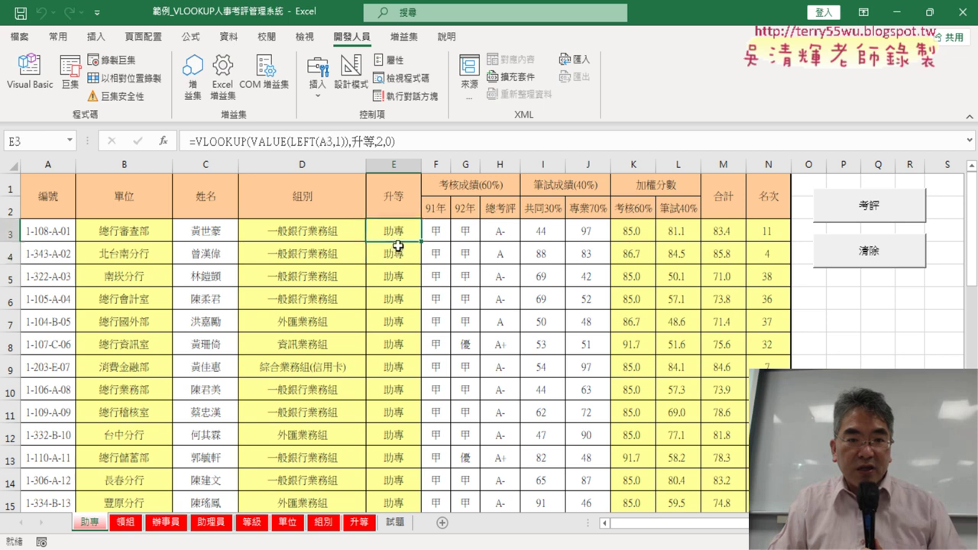
{"action": "left_click", "coordinate": [637, 234]}
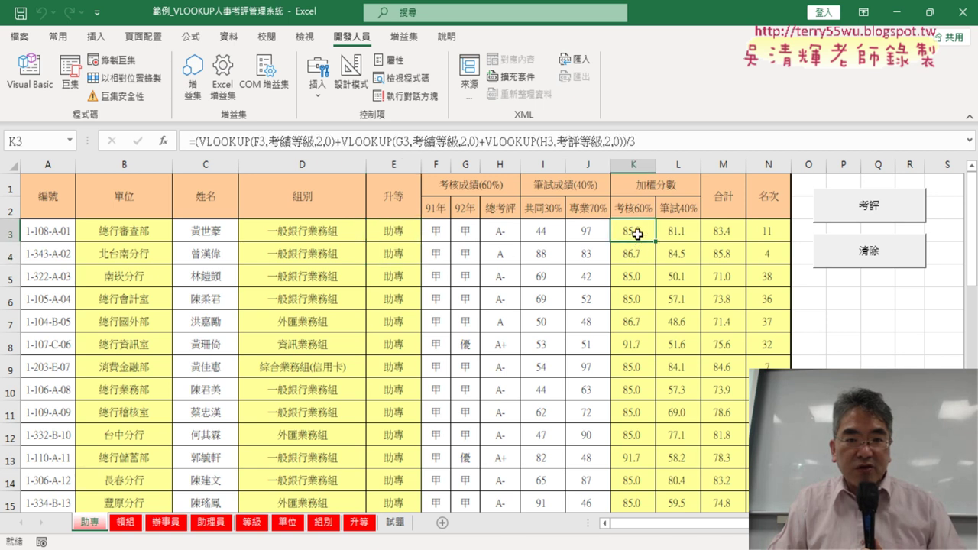
{"action": "left_click", "coordinate": [637, 255]}
{"action": "left_click", "coordinate": [637, 233]}
{"action": "left_click", "coordinate": [637, 255]}
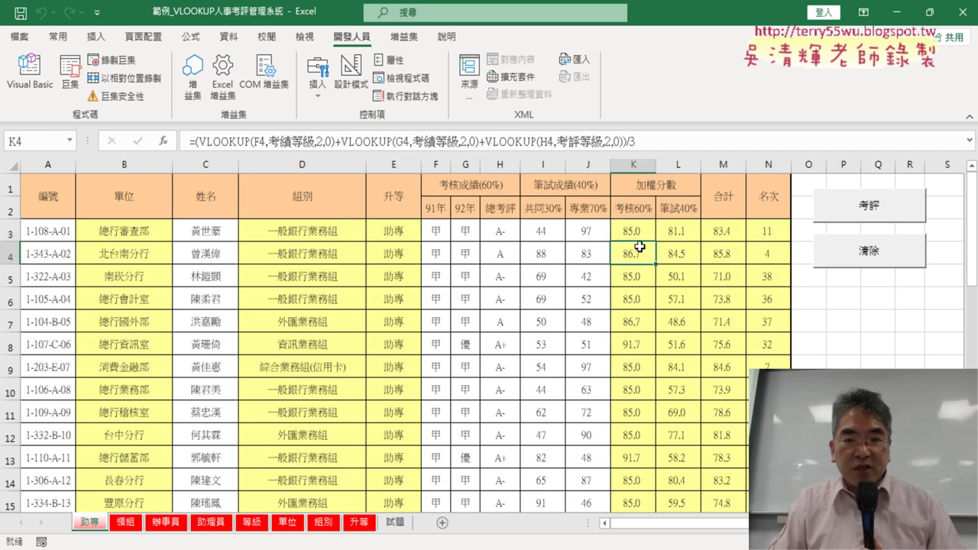
{"action": "left_click", "coordinate": [637, 233]}
{"action": "left_click", "coordinate": [639, 255]}
{"action": "left_click", "coordinate": [633, 223]}
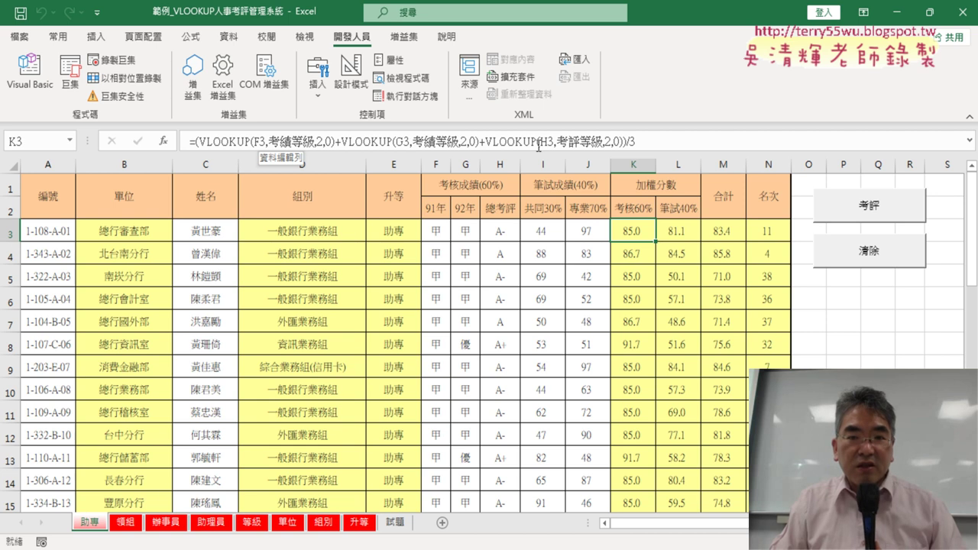
{"action": "left_click", "coordinate": [681, 235]}
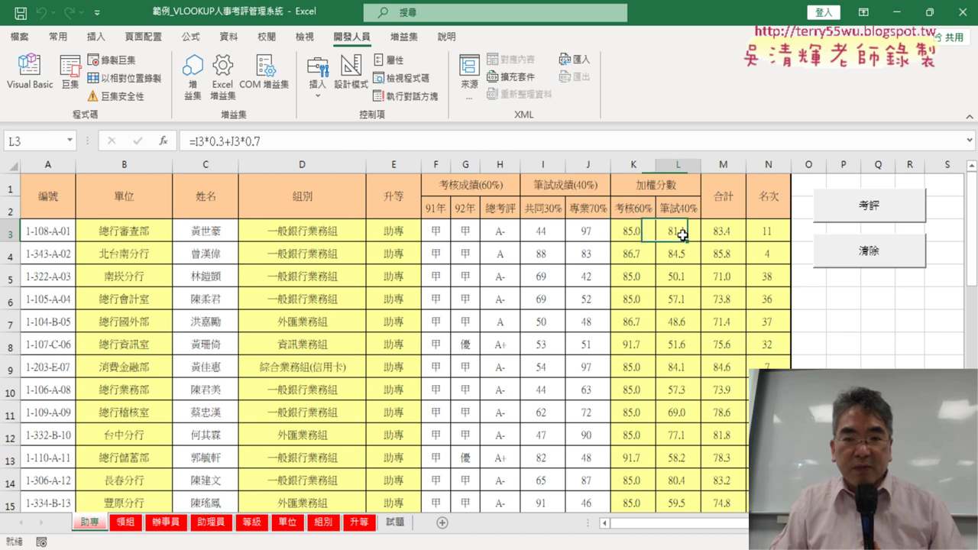
{"action": "key", "text": "Down"}
{"action": "key", "text": "Up"}
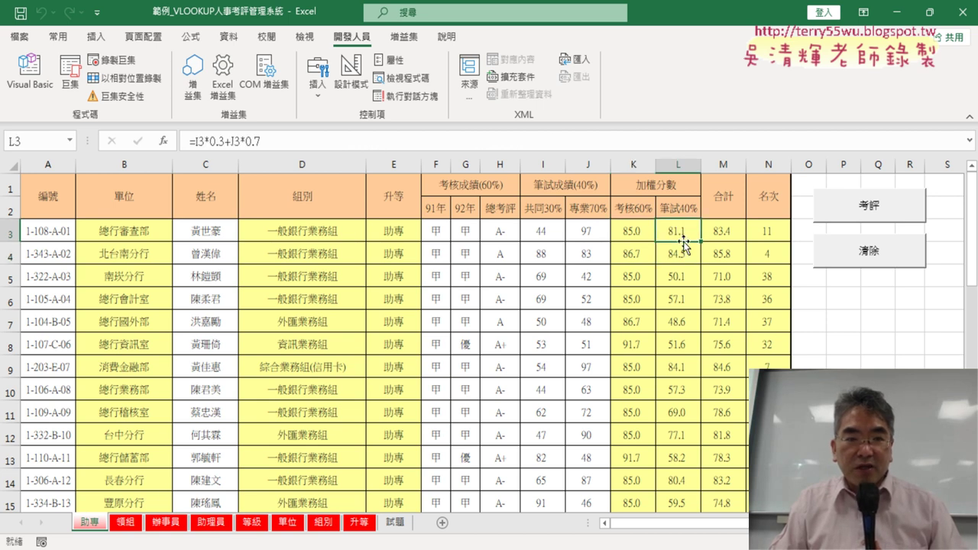
{"action": "key", "text": "Down"}
{"action": "key", "text": "Up"}
{"action": "key", "text": "Down"}
{"action": "key", "text": "Up"}
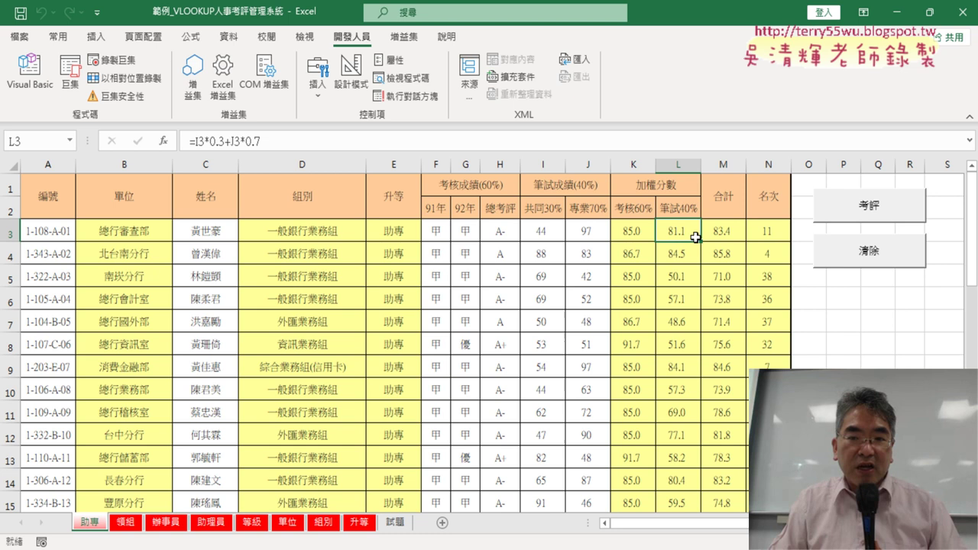
{"action": "left_click", "coordinate": [722, 235]}
{"action": "key", "text": "Down"}
{"action": "key", "text": "Up"}
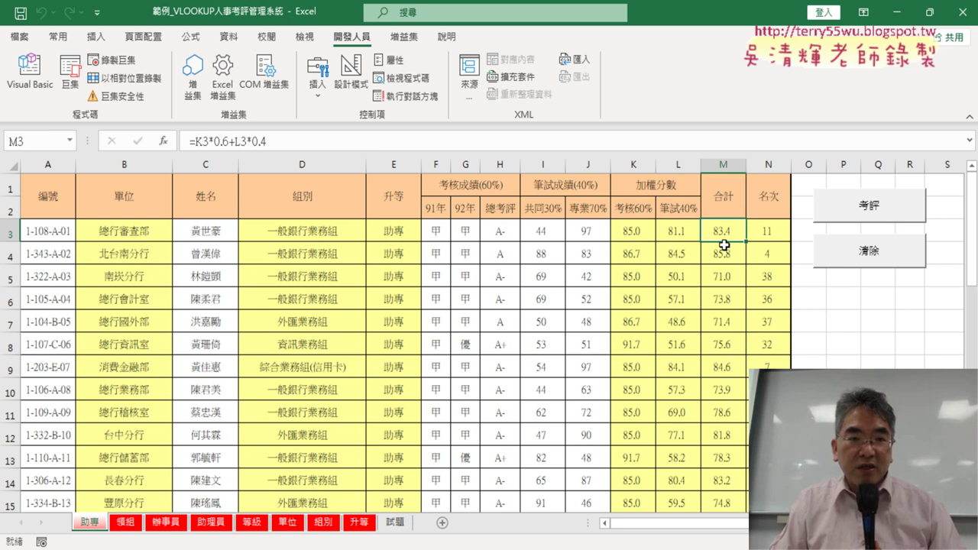
{"action": "key", "text": "Down"}
{"action": "key", "text": "Up"}
{"action": "left_click", "coordinate": [768, 237]}
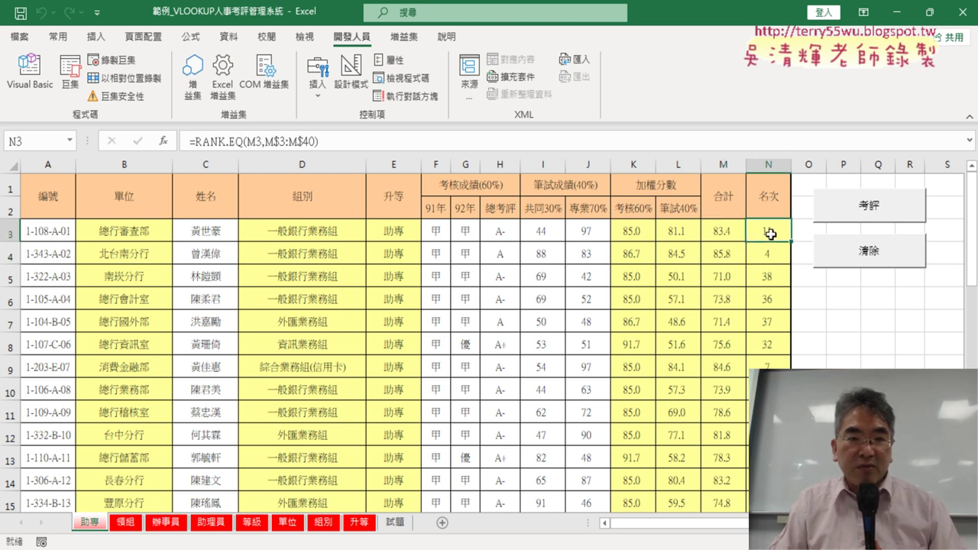
{"action": "key", "text": "Down"}
{"action": "key", "text": "Up"}
{"action": "key", "text": "Down"}
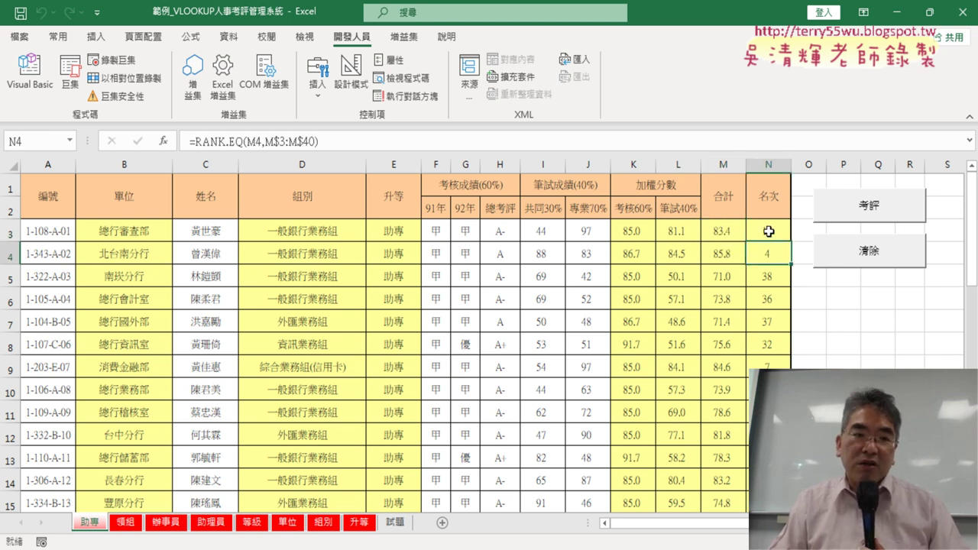
{"action": "left_click", "coordinate": [50, 88]}
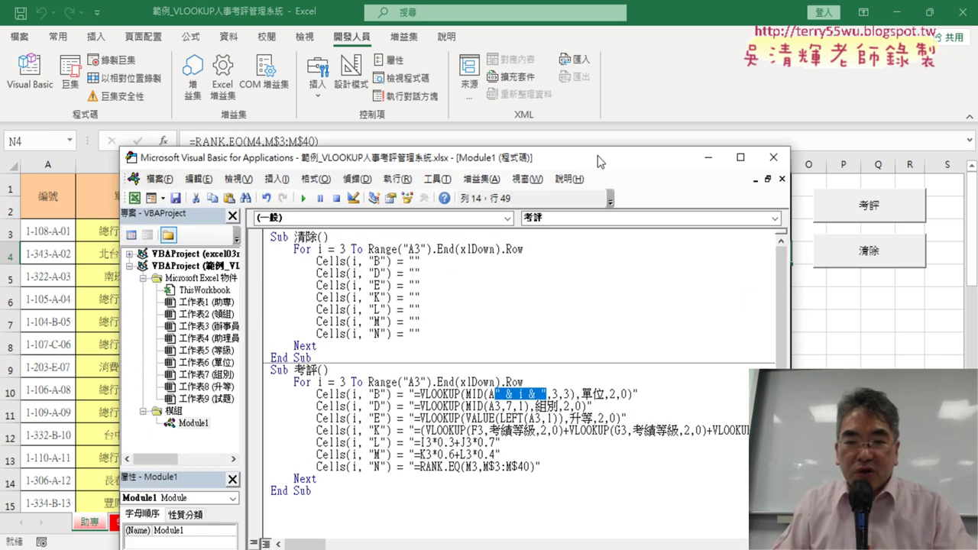
Step: Change the D line's MID reference from A3 to A" & i & " with spaced ampersands
{"action": "left_click_drag", "start_coordinate": [598, 160], "coordinate": [563, 42]}
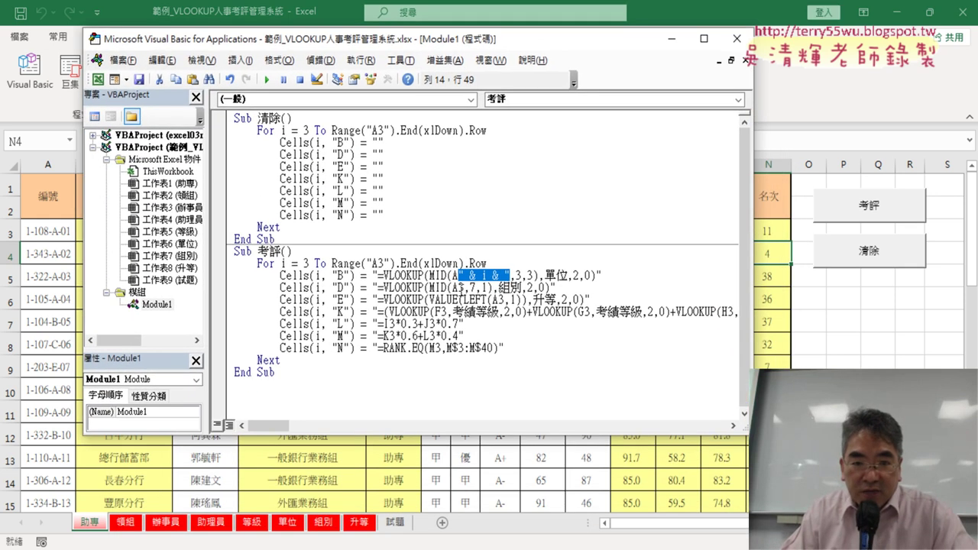
{"action": "left_click_drag", "start_coordinate": [460, 287], "coordinate": [466, 287]}
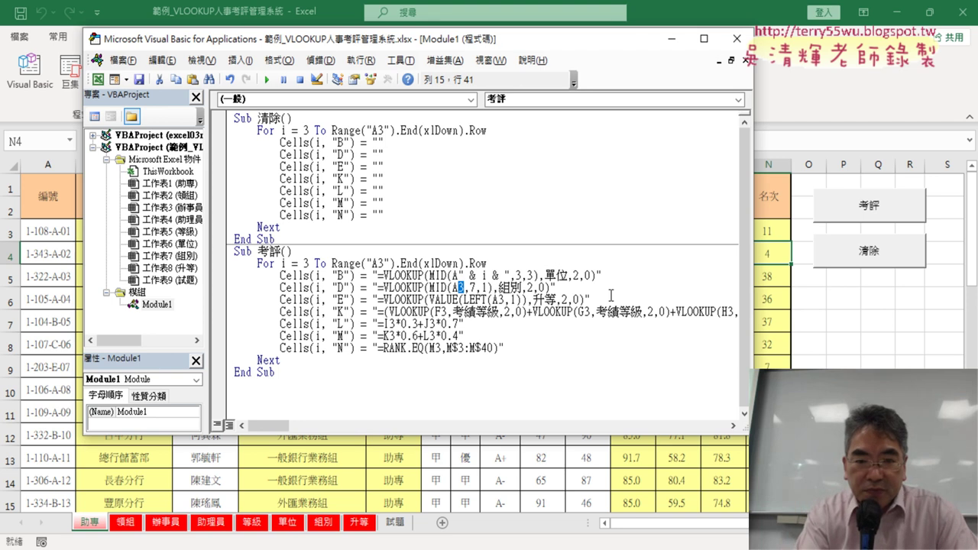
{"action": "type", "text": "\"\""}
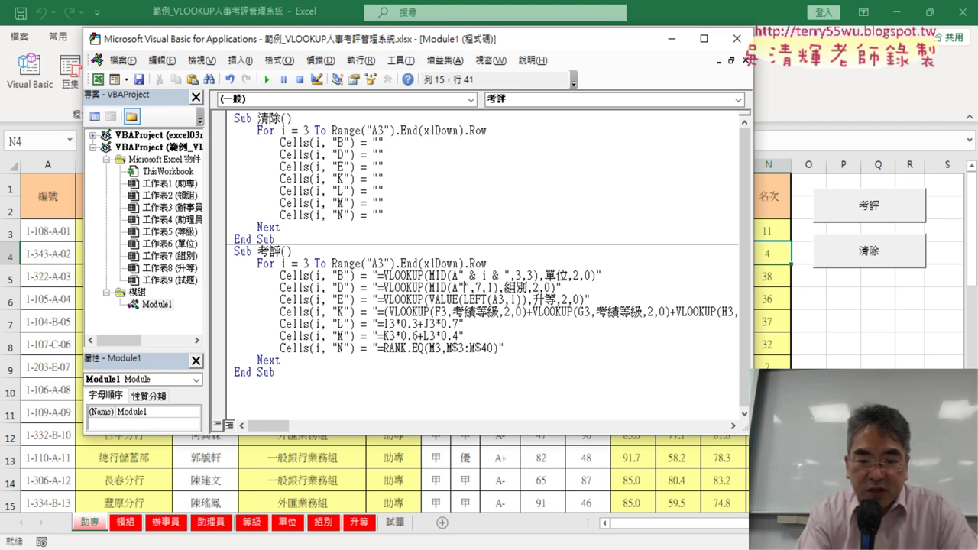
{"action": "type", "text": "&&"}
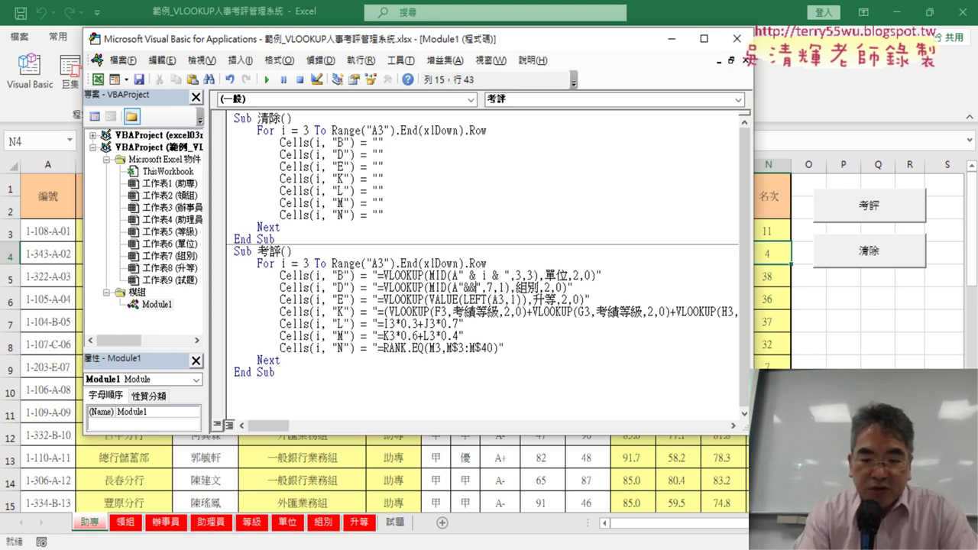
{"action": "key", "text": "Left"}
{"action": "type", "text": "i"}
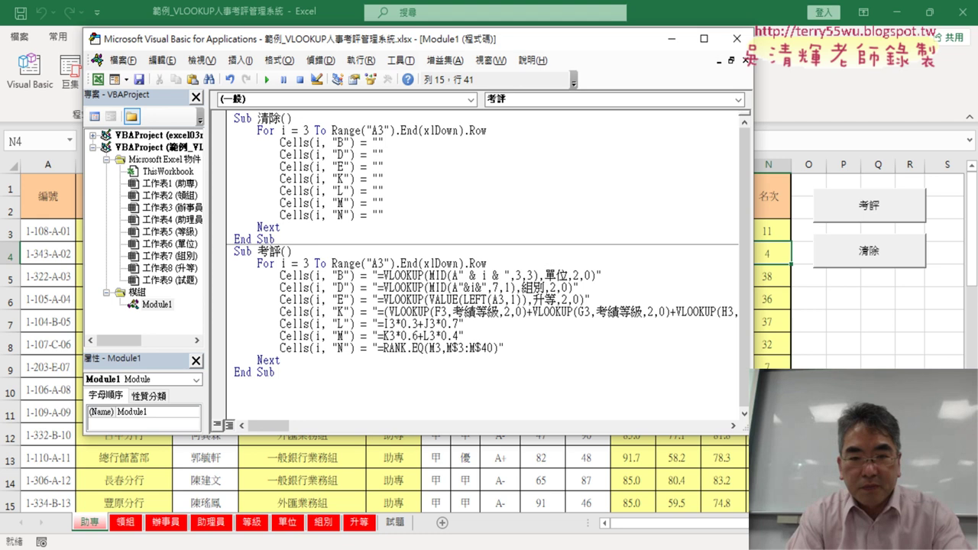
{"action": "key", "text": "space"}
{"action": "key", "text": "Right"}
{"action": "key", "text": "space"}
{"action": "key", "text": "Right"}
{"action": "key", "text": "space"}
{"action": "key", "text": "Right"}
{"action": "key", "text": "space"}
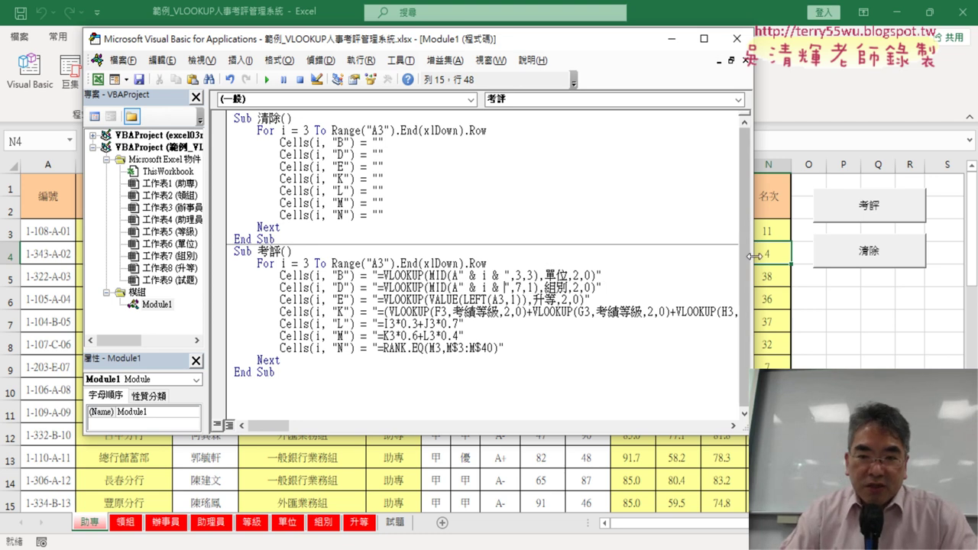
{"action": "left_click_drag", "start_coordinate": [752, 262], "coordinate": [890, 263]}
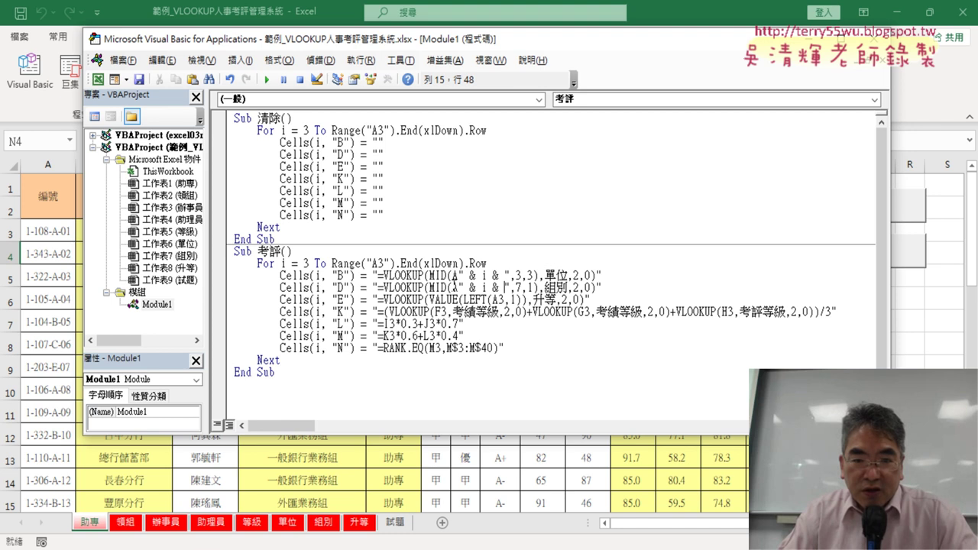
Step: Copy " & i & " from the D line and substitute it for the 3 in A3 on the E line
{"action": "left_click_drag", "start_coordinate": [459, 287], "coordinate": [510, 288]}
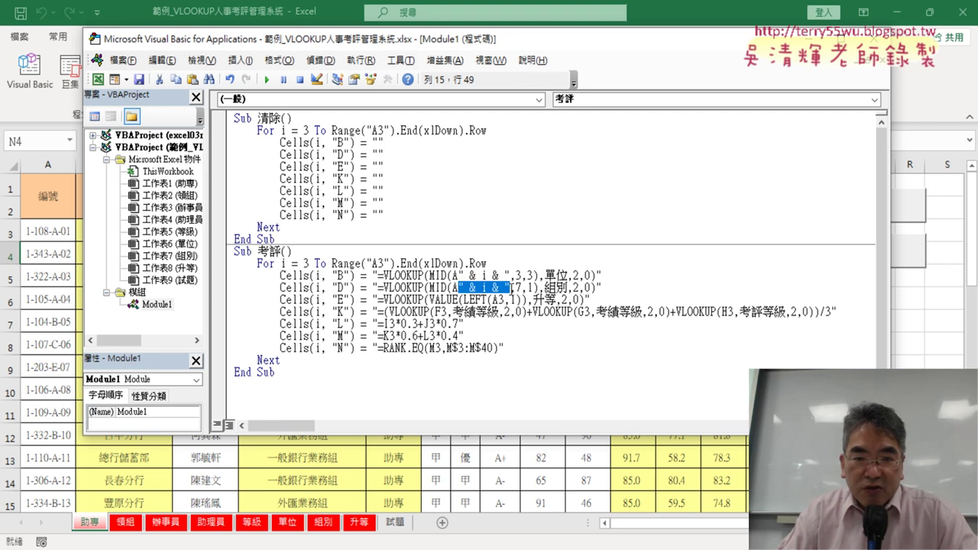
{"action": "right_click", "coordinate": [484, 295]}
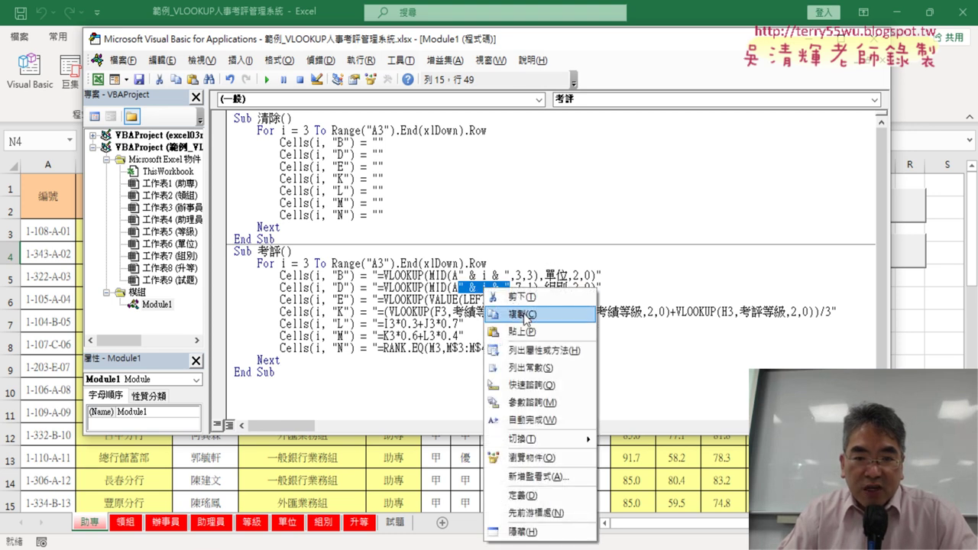
{"action": "left_click", "coordinate": [524, 311]}
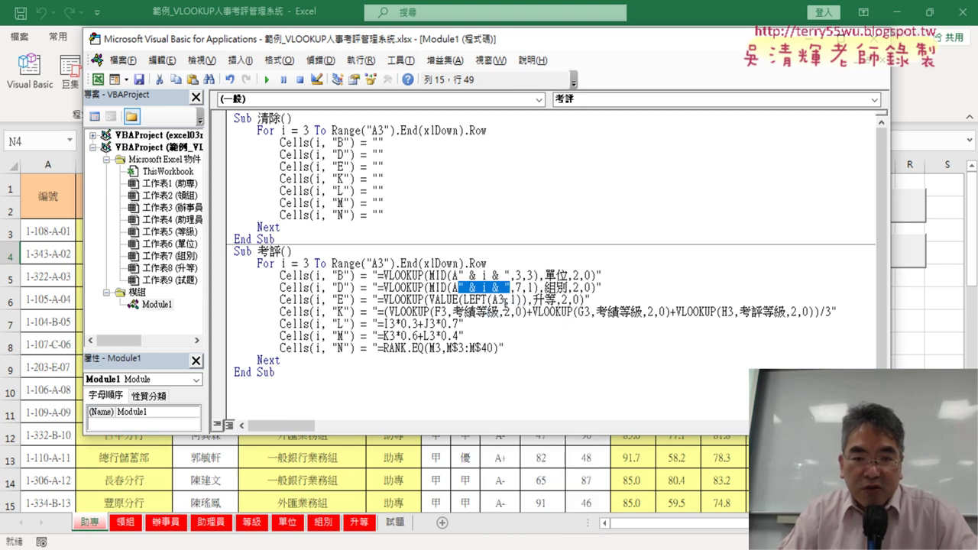
{"action": "left_click_drag", "start_coordinate": [504, 301], "coordinate": [498, 301]}
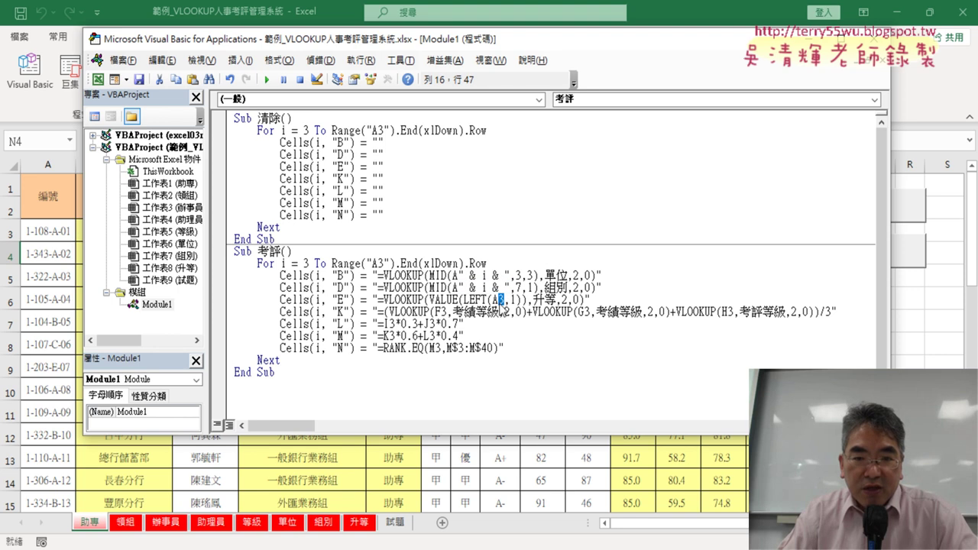
{"action": "right_click", "coordinate": [500, 304]}
{"action": "left_click", "coordinate": [567, 90]}
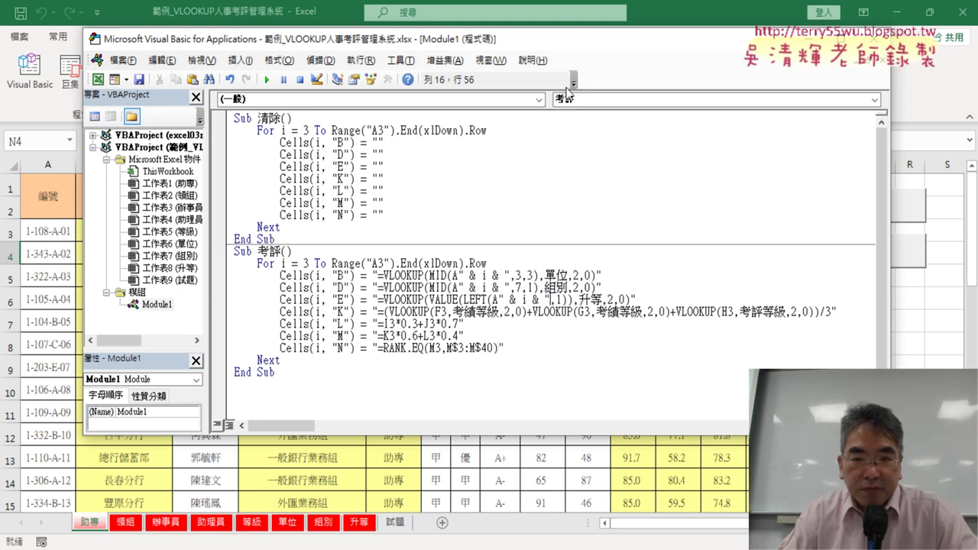
{"action": "left_click_drag", "start_coordinate": [498, 300], "coordinate": [526, 300]}
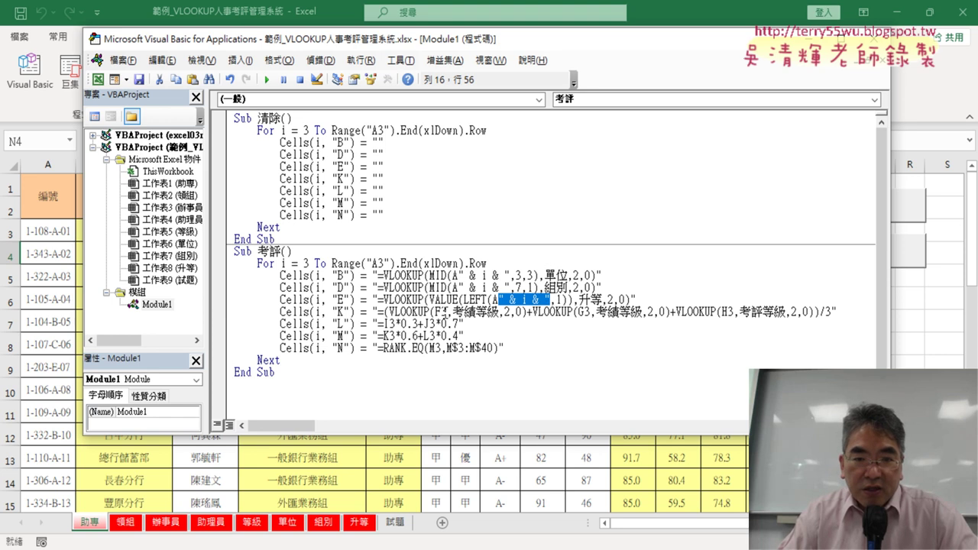
Step: Replace the row 3 in F3, G3 and H3 on the K line with " & i & "
{"action": "left_click", "coordinate": [444, 310]}
{"action": "right_click", "coordinate": [443, 313]}
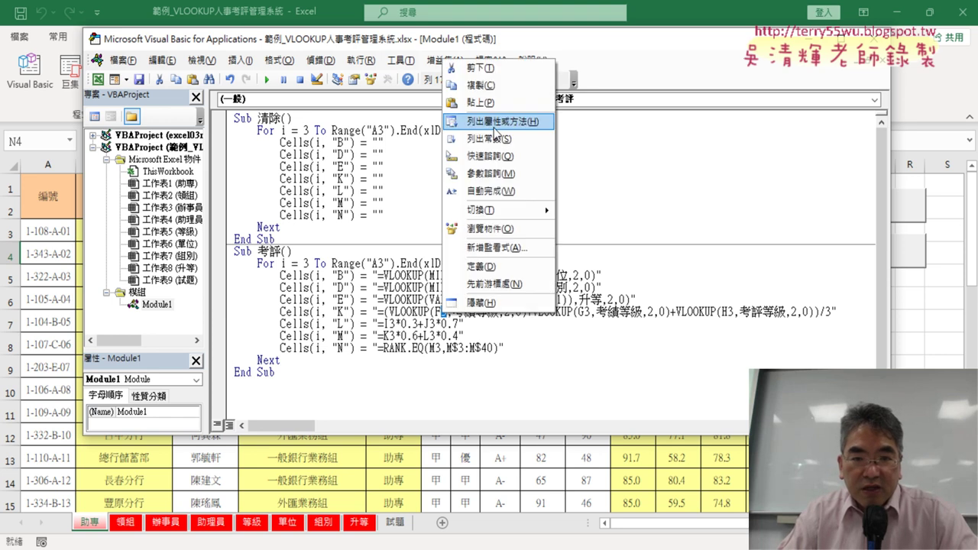
{"action": "left_click", "coordinate": [497, 101]}
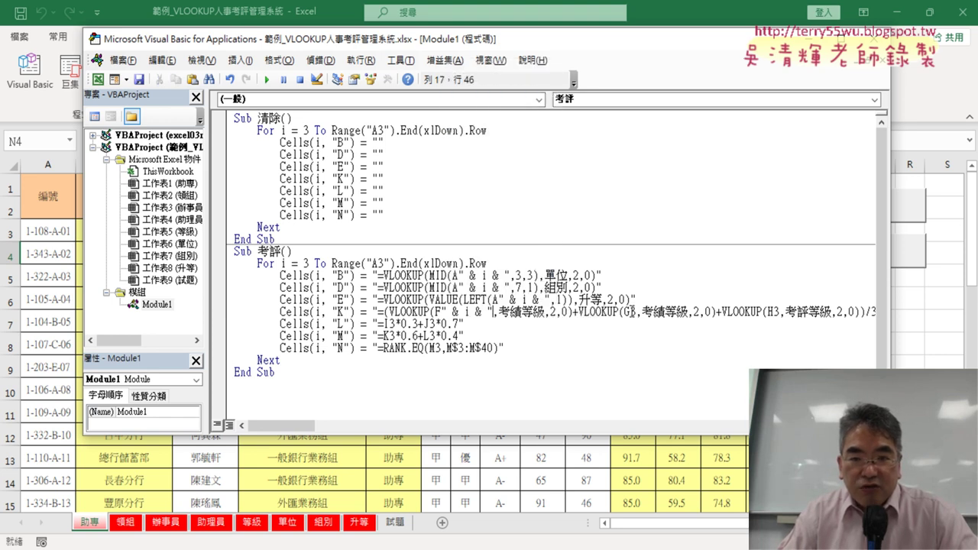
{"action": "right_click", "coordinate": [633, 318]}
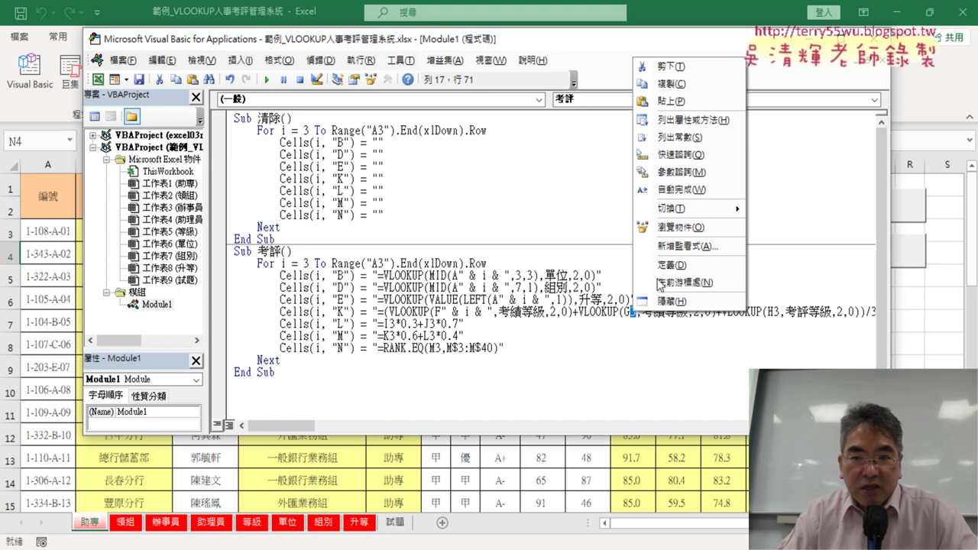
{"action": "left_click", "coordinate": [657, 100]}
{"action": "left_click_drag", "start_coordinate": [819, 311], "coordinate": [826, 312]}
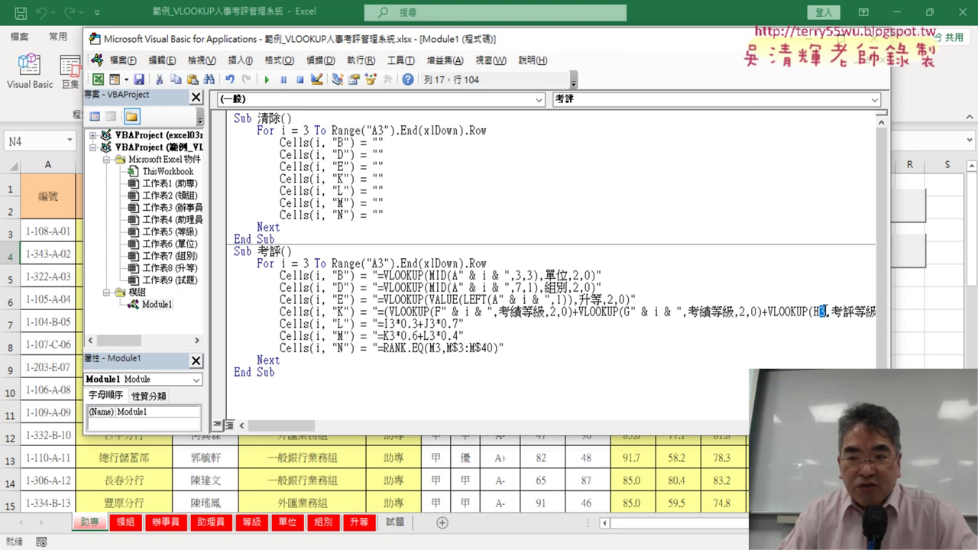
{"action": "right_click", "coordinate": [823, 317]}
{"action": "type", "text": "\" & i & \""}
{"action": "left_click", "coordinate": [849, 103]}
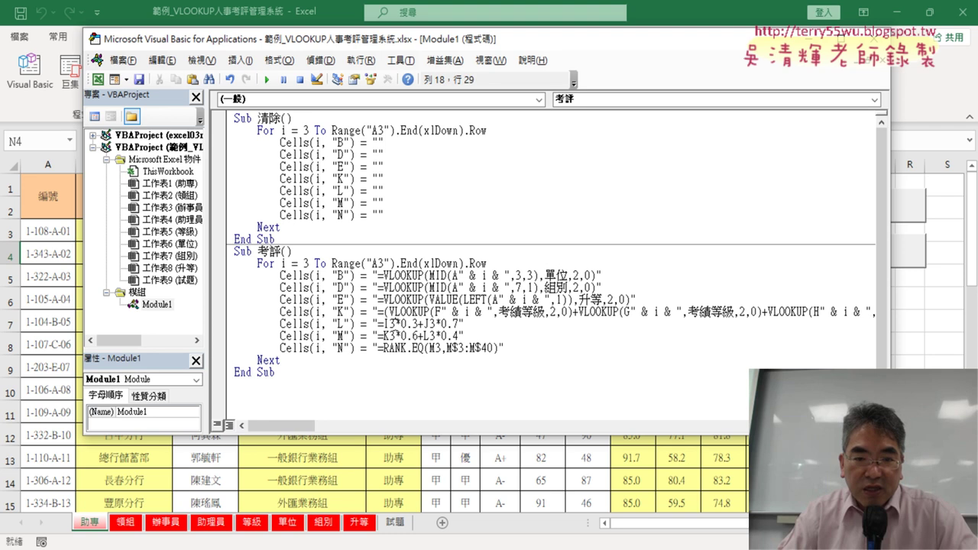
Step: Replace the row 3 in I3 and J3 on the L line with " & i & "
{"action": "left_click_drag", "start_coordinate": [396, 323], "coordinate": [390, 324]}
{"action": "right_click", "coordinate": [391, 329]}
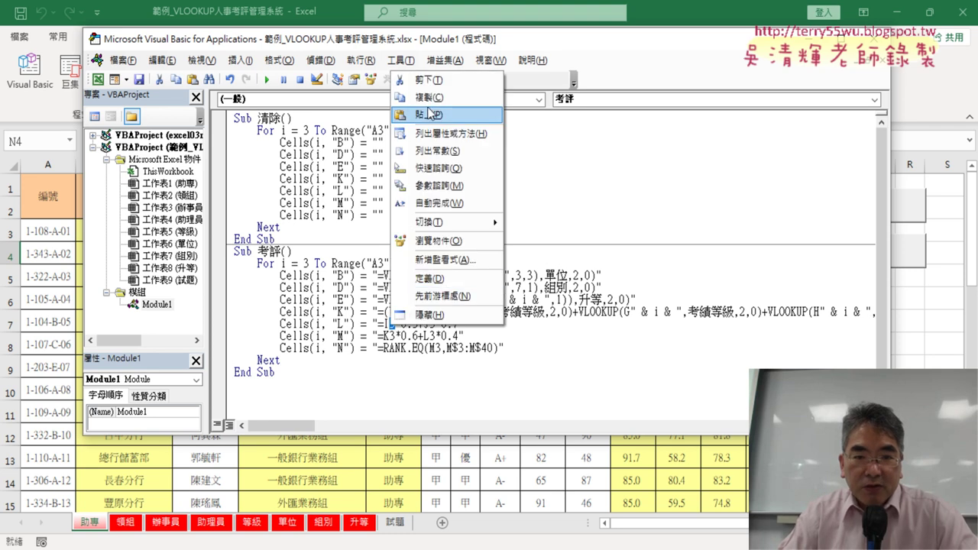
{"action": "left_click", "coordinate": [428, 115]}
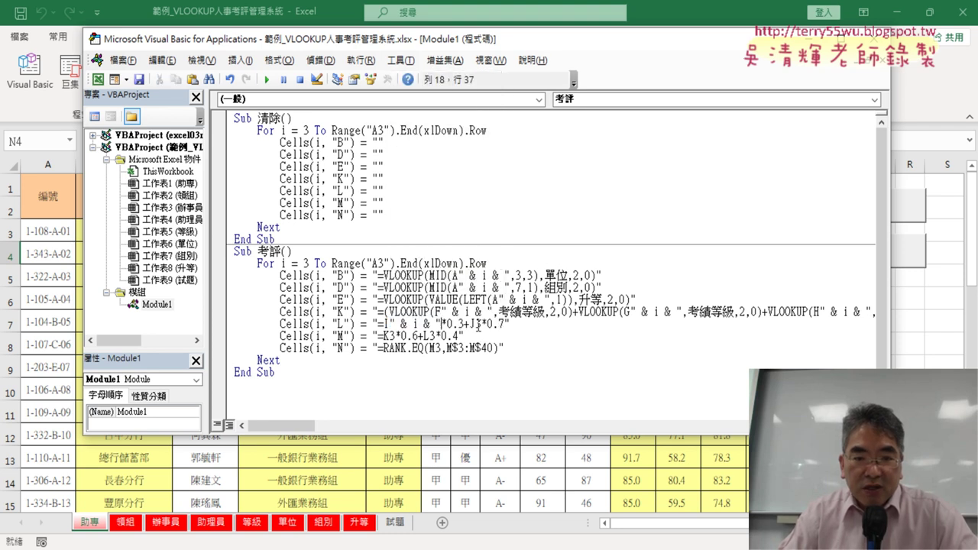
{"action": "left_click_drag", "start_coordinate": [482, 326], "coordinate": [475, 324]}
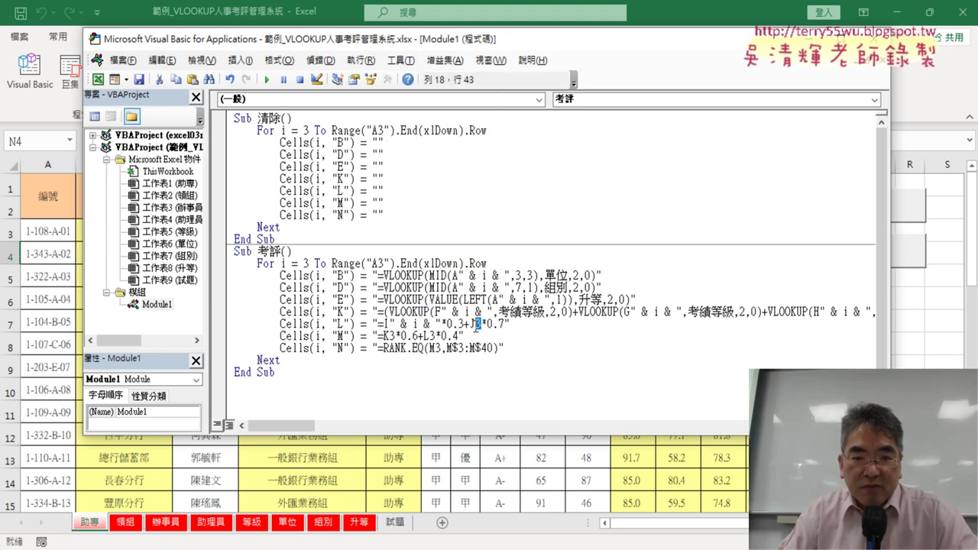
{"action": "right_click", "coordinate": [478, 327]}
{"action": "left_click", "coordinate": [527, 109]}
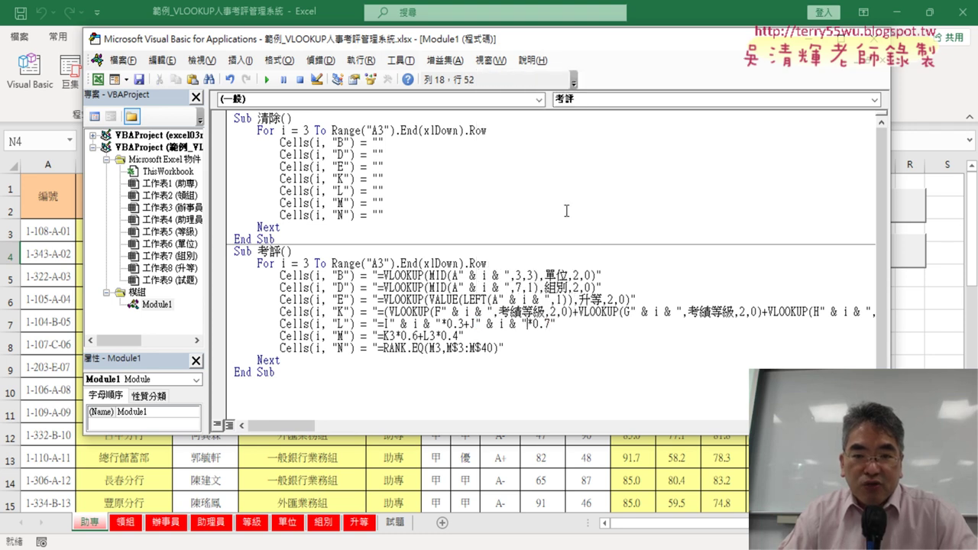
Step: Replace the row 3 in K3 and L3 on the M line with " & i & "
{"action": "left_click_drag", "start_coordinate": [395, 336], "coordinate": [389, 336]}
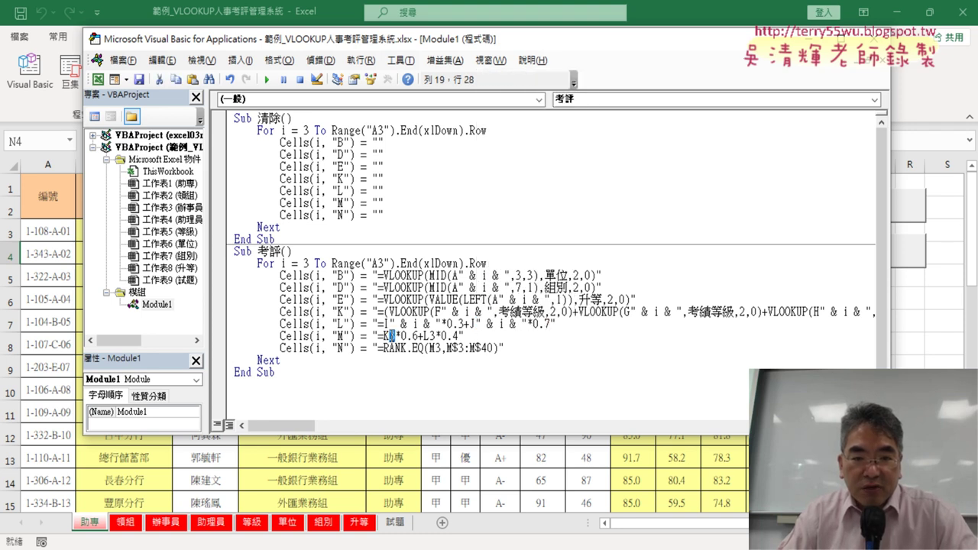
{"action": "right_click", "coordinate": [391, 336]}
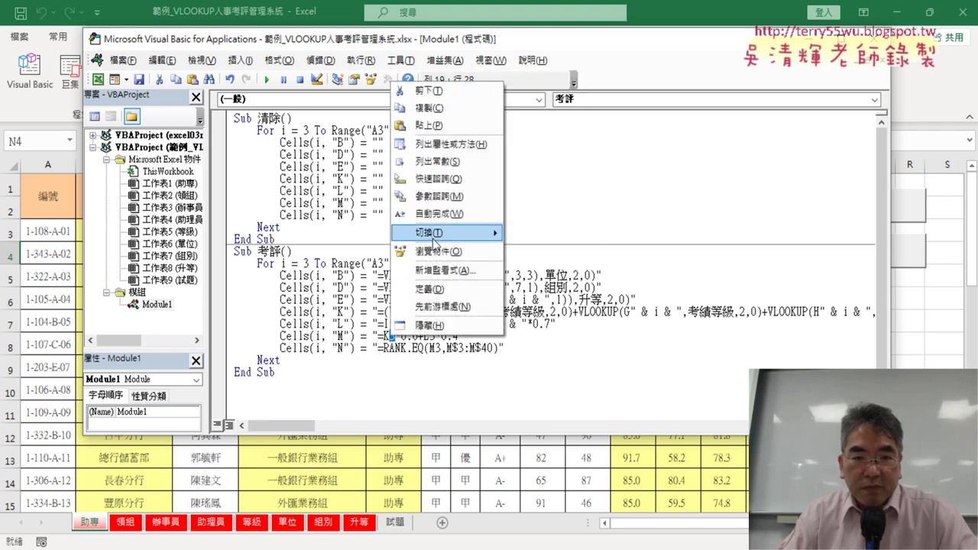
{"action": "left_click", "coordinate": [447, 128]}
{"action": "left_click_drag", "start_coordinate": [483, 335], "coordinate": [475, 336]}
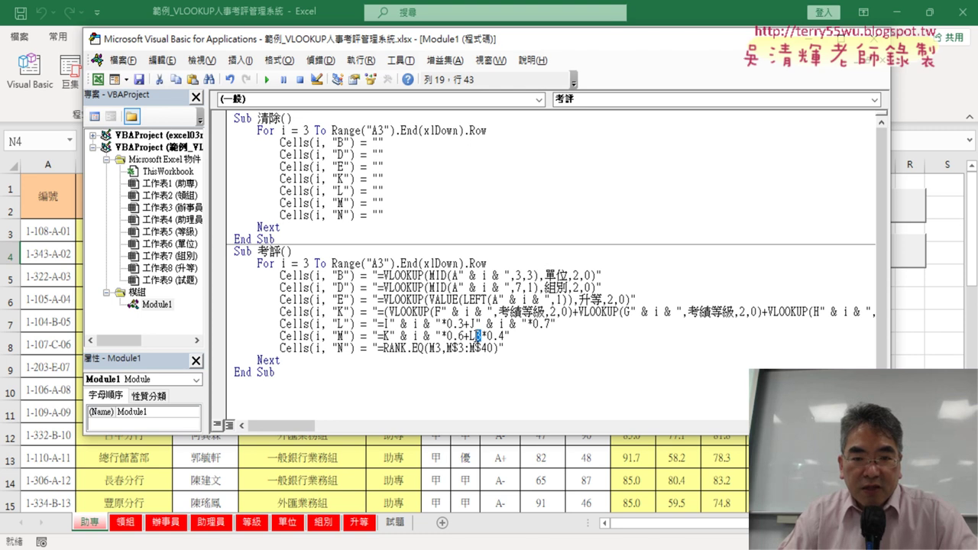
{"action": "right_click", "coordinate": [478, 339]}
{"action": "left_click", "coordinate": [517, 130]}
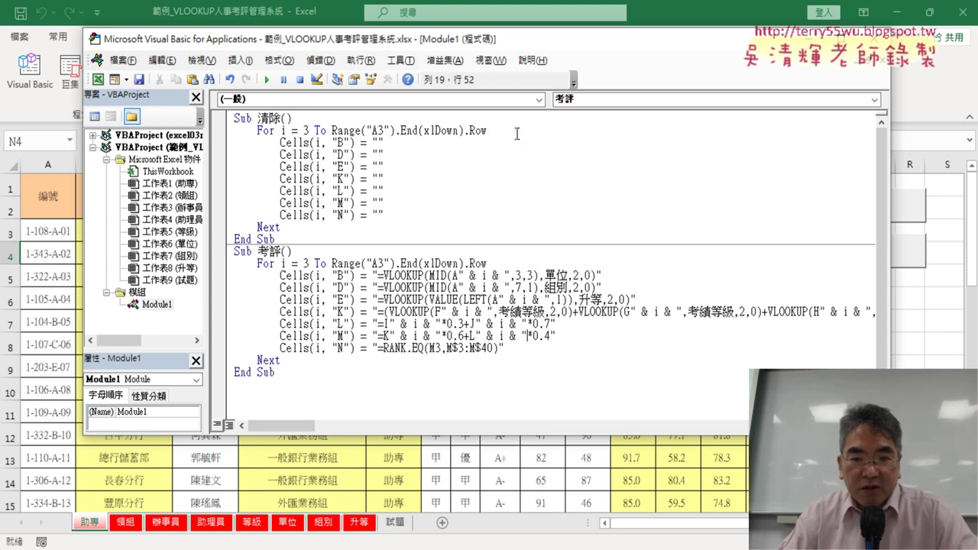
{"action": "left_click_drag", "start_coordinate": [475, 336], "coordinate": [516, 335]}
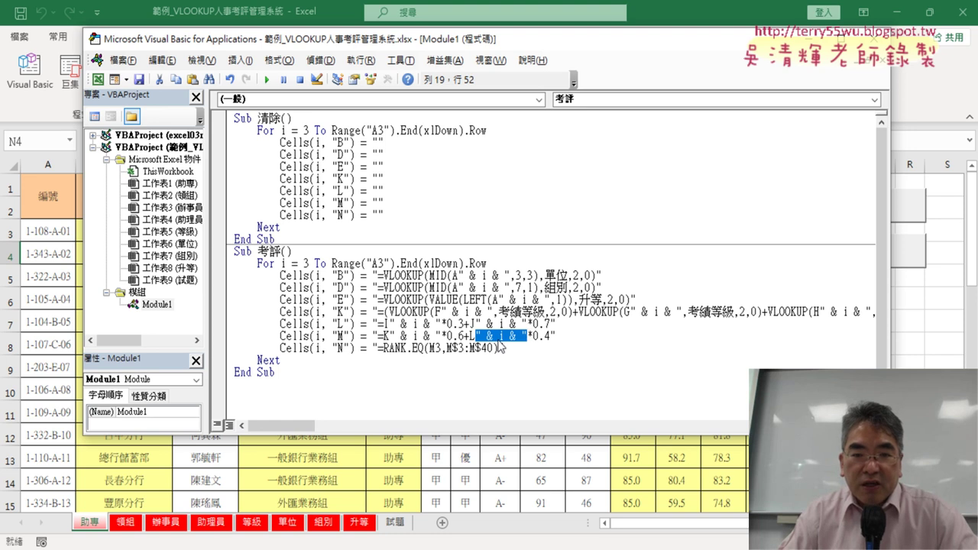
Step: Replace the row 3 in M3 on the N line with " & i & "
{"action": "left_click", "coordinate": [435, 348]}
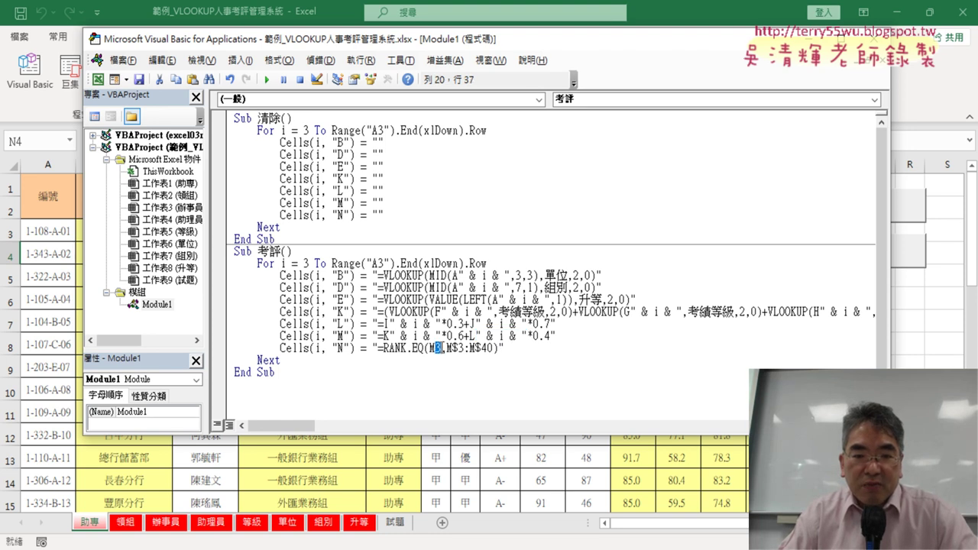
{"action": "right_click", "coordinate": [438, 349]}
{"action": "left_click", "coordinate": [480, 136]}
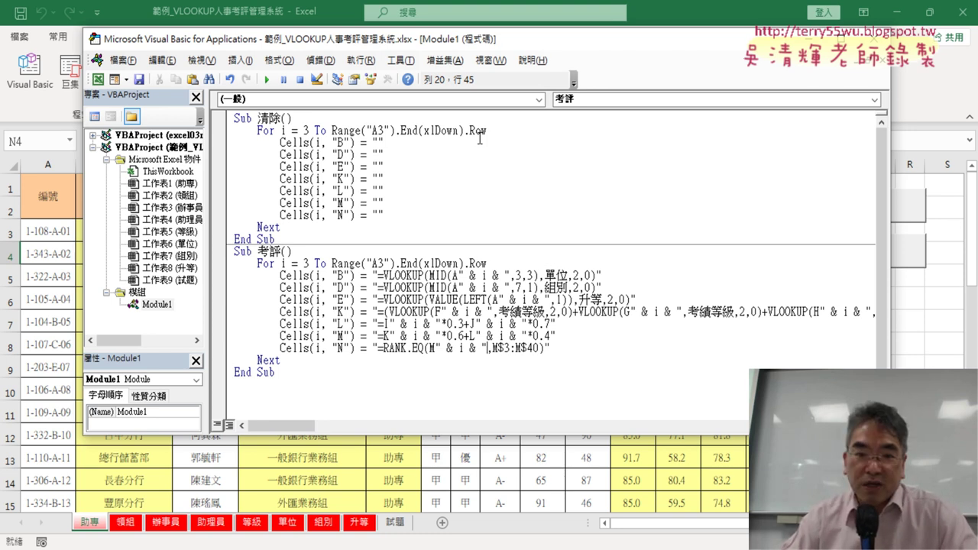
{"action": "left_click", "coordinate": [648, 485]}
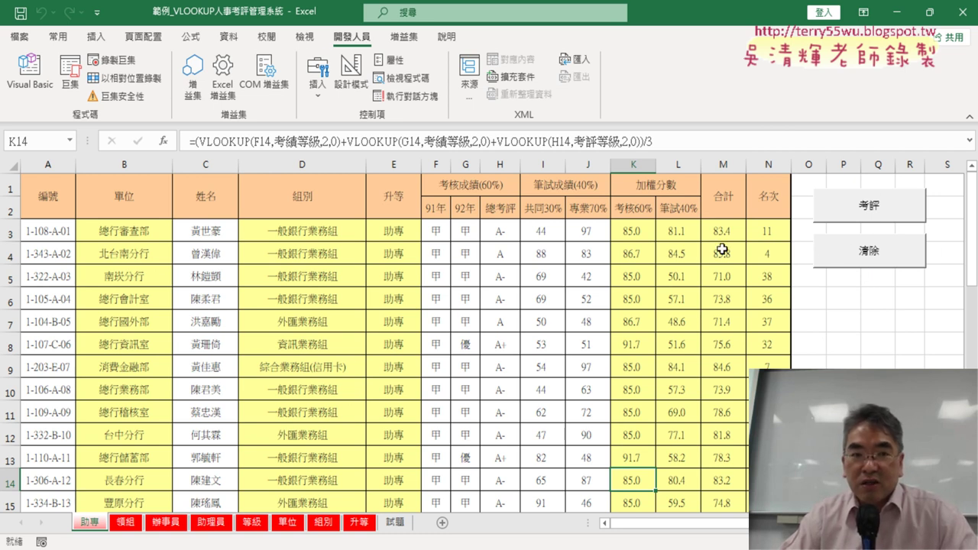
Step: Reopen the workbook with macros enabled and run 考評, 清除, then 考評 again
{"action": "left_click", "coordinate": [884, 258]}
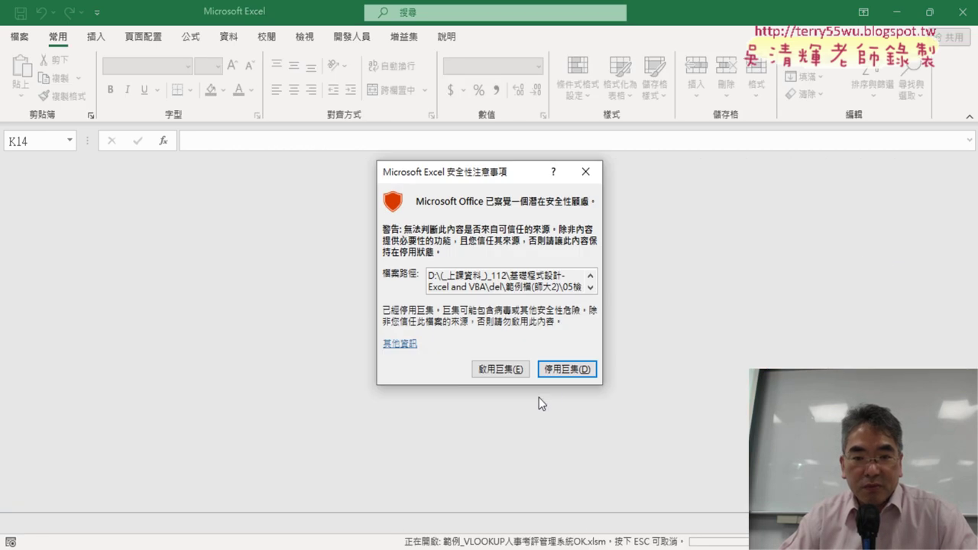
{"action": "left_click", "coordinate": [500, 369]}
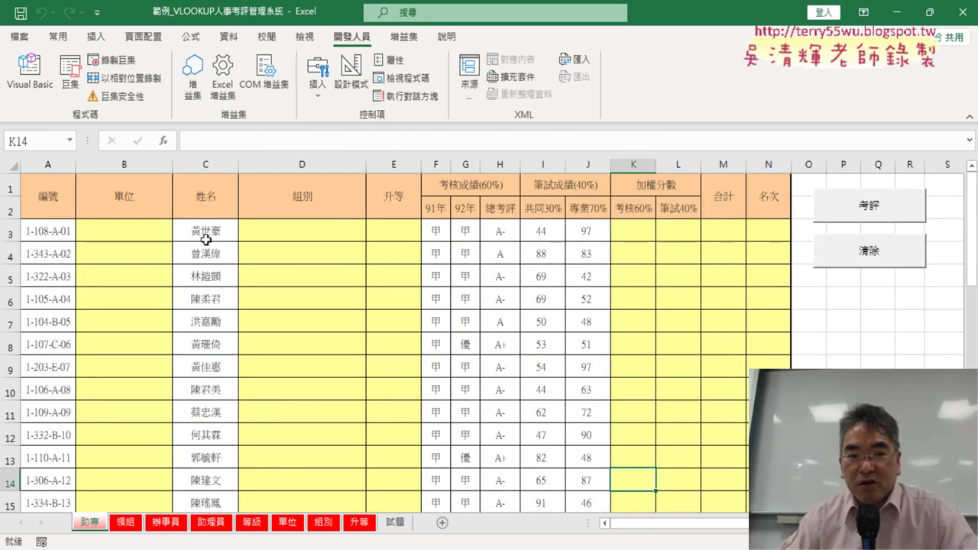
{"action": "left_click", "coordinate": [889, 211]}
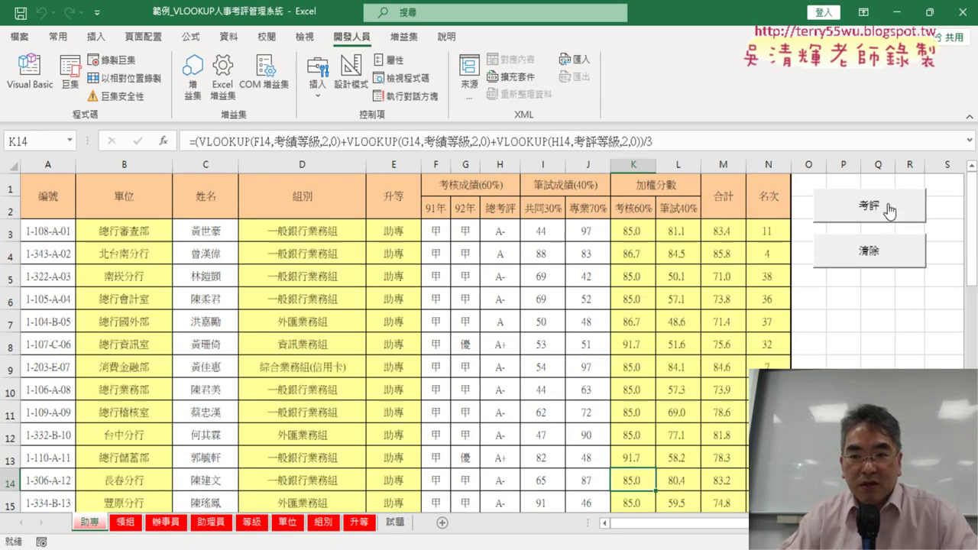
{"action": "left_click", "coordinate": [868, 268]}
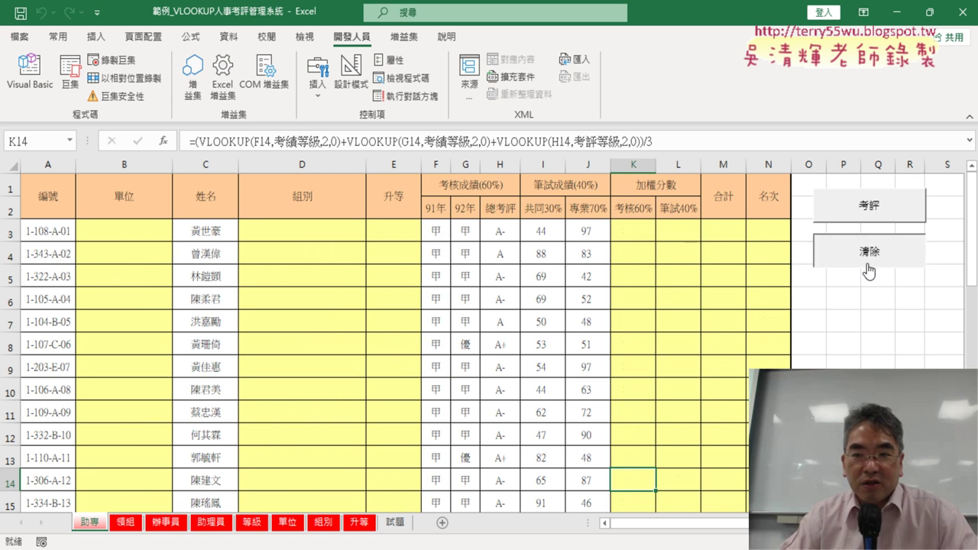
{"action": "left_click", "coordinate": [878, 211]}
Step: Check the table's full extent, then repeatedly clear with 清除 and refill with 考評
{"action": "left_click", "coordinate": [45, 232]}
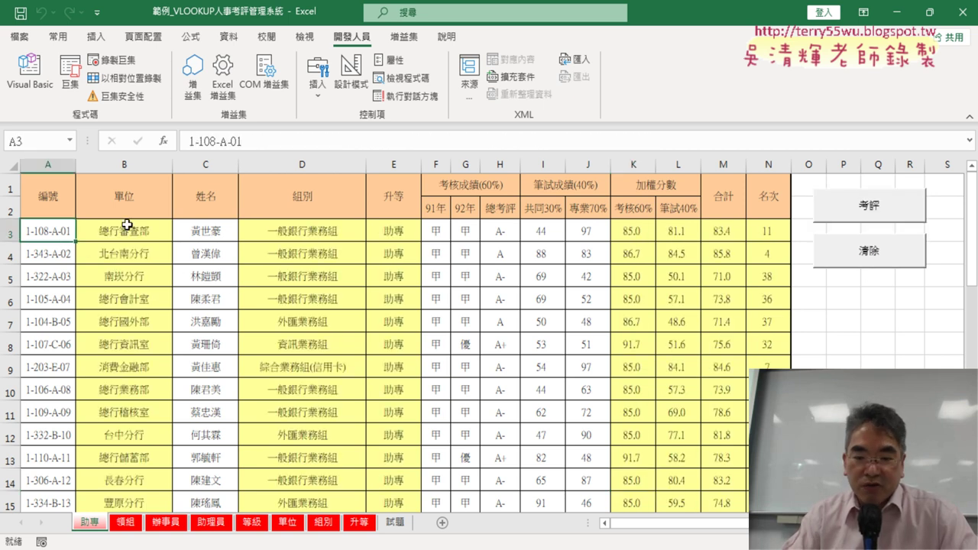
{"action": "key", "text": "ctrl+Down"}
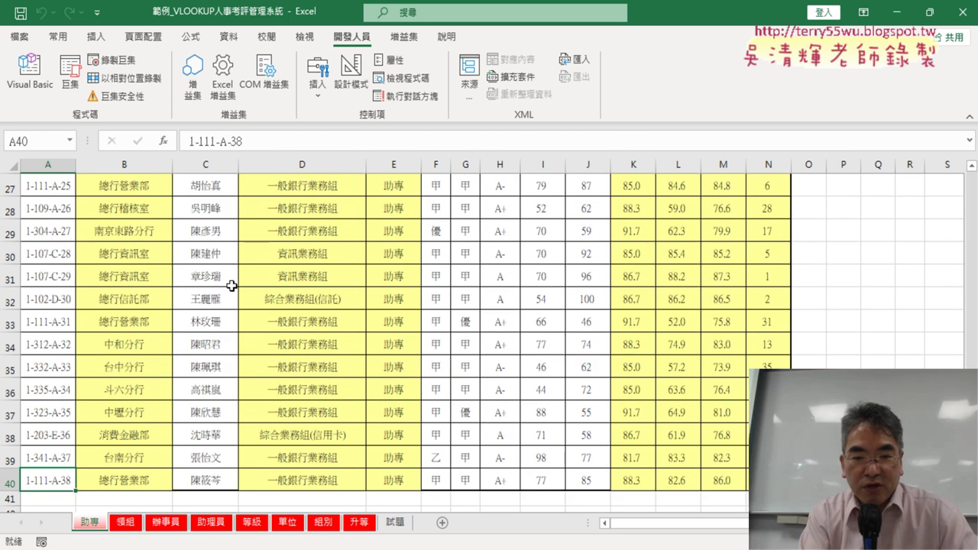
{"action": "key", "text": "ctrl+Up"}
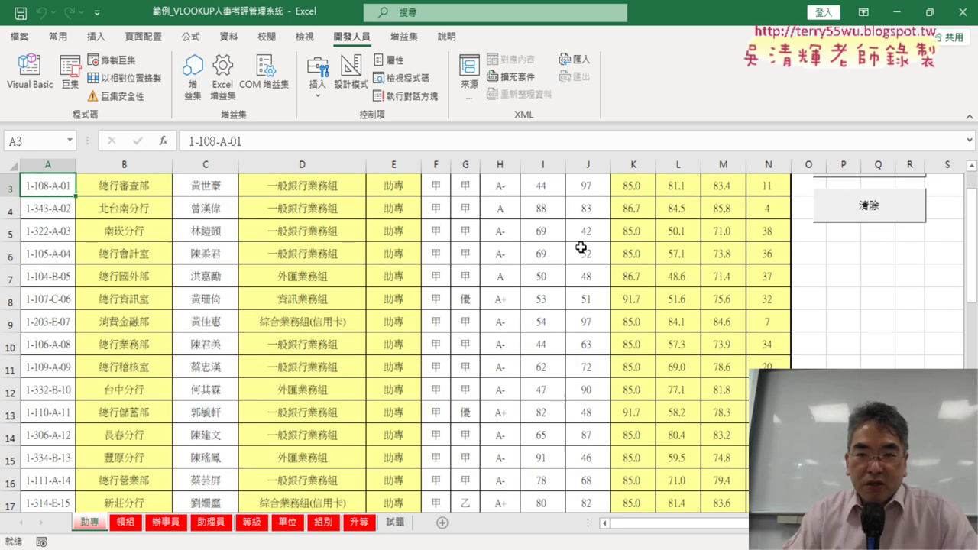
{"action": "scroll", "coordinate": [575, 285], "scroll_direction": "up", "scroll_amount": 1}
{"action": "left_click", "coordinate": [874, 260]}
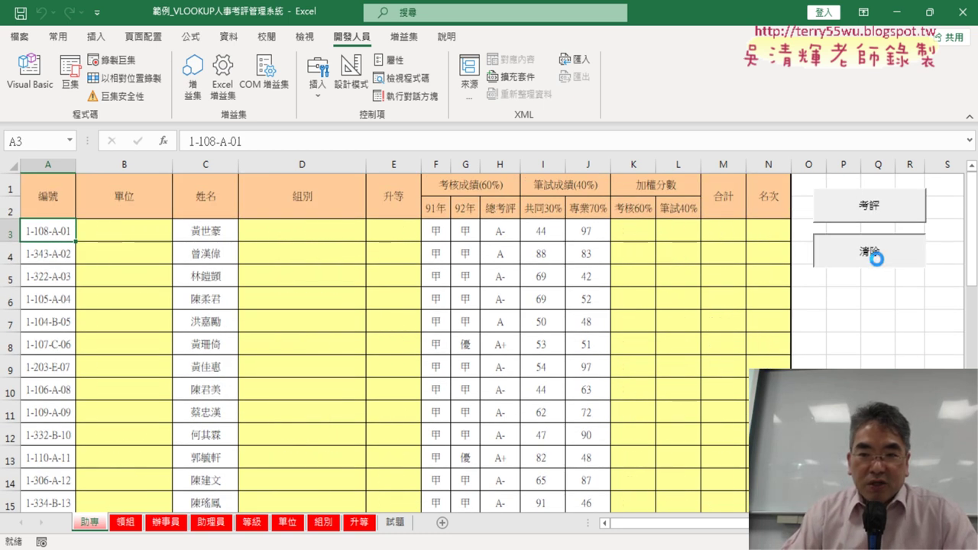
{"action": "left_click", "coordinate": [884, 210]}
{"action": "left_click", "coordinate": [873, 252]}
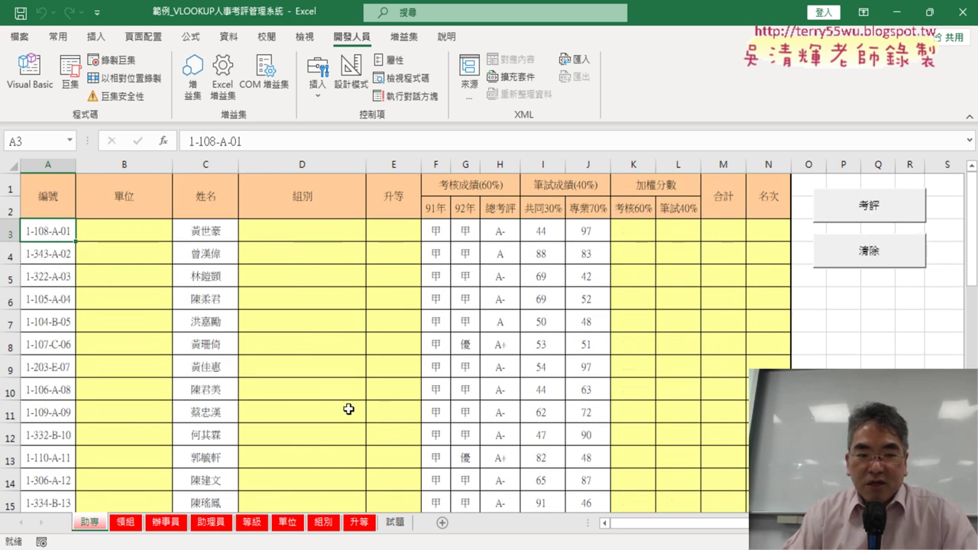
{"action": "left_click", "coordinate": [869, 218]}
{"action": "left_click", "coordinate": [875, 245]}
{"action": "left_click", "coordinate": [872, 214]}
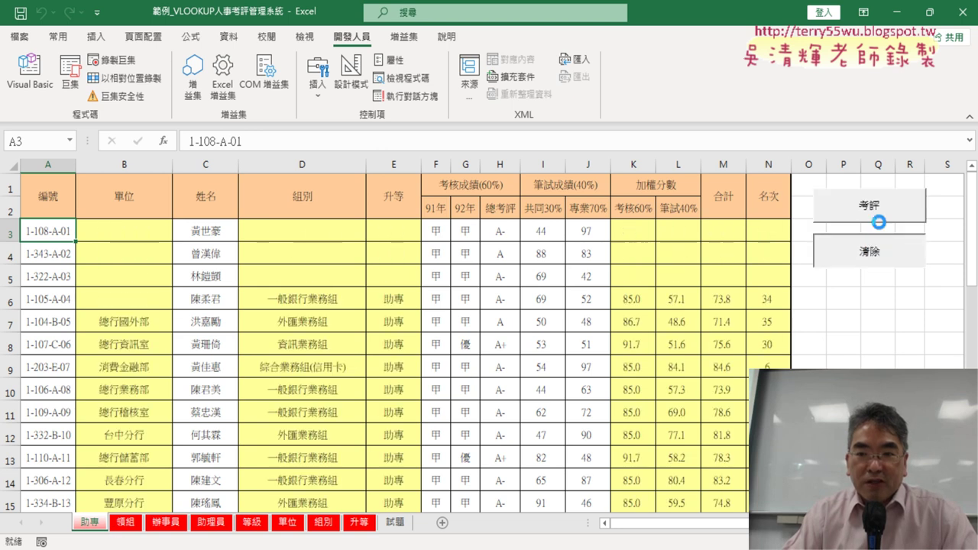
{"action": "left_click", "coordinate": [874, 269]}
{"action": "left_click", "coordinate": [877, 212]}
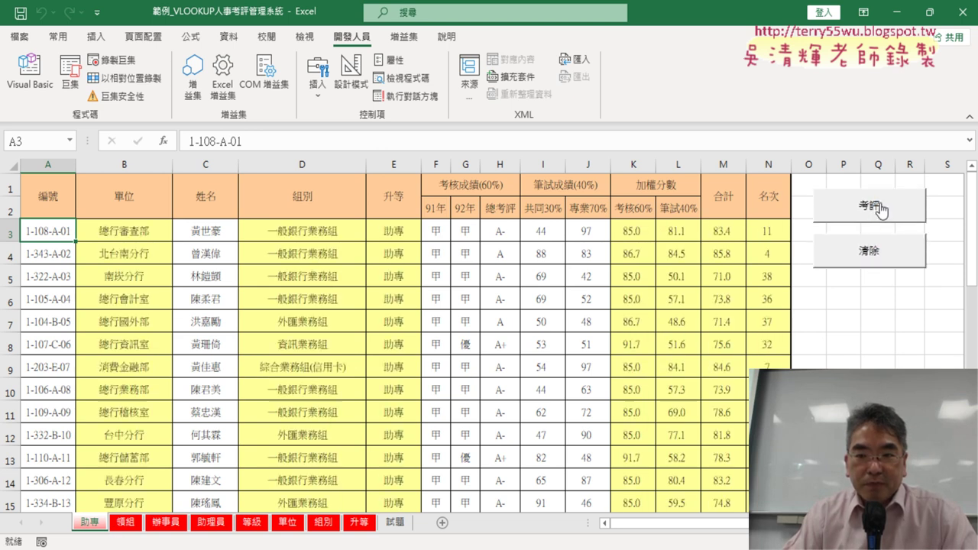
{"action": "left_click", "coordinate": [871, 258]}
{"action": "left_click", "coordinate": [877, 214]}
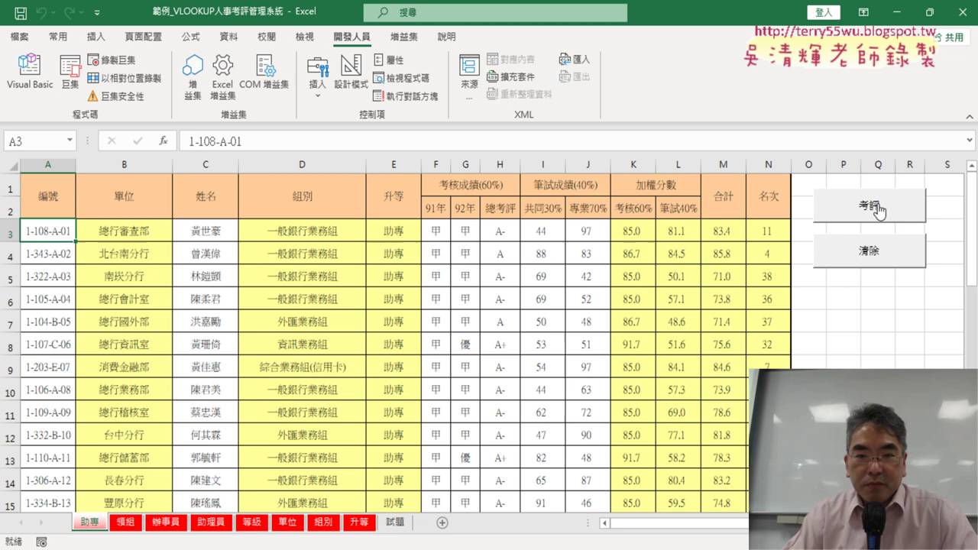
{"action": "left_click", "coordinate": [868, 264]}
{"action": "left_click", "coordinate": [874, 212]}
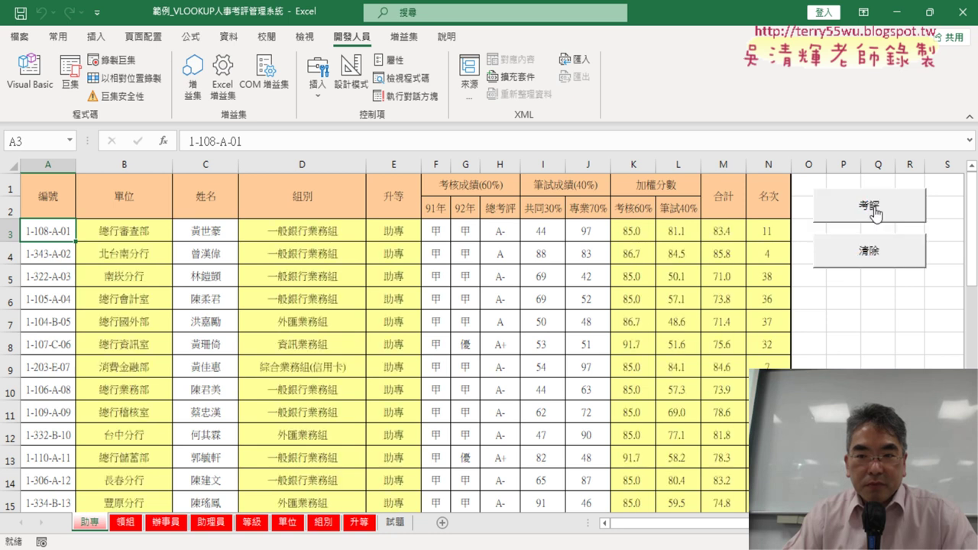
{"action": "left_click", "coordinate": [868, 263]}
{"action": "left_click", "coordinate": [876, 222]}
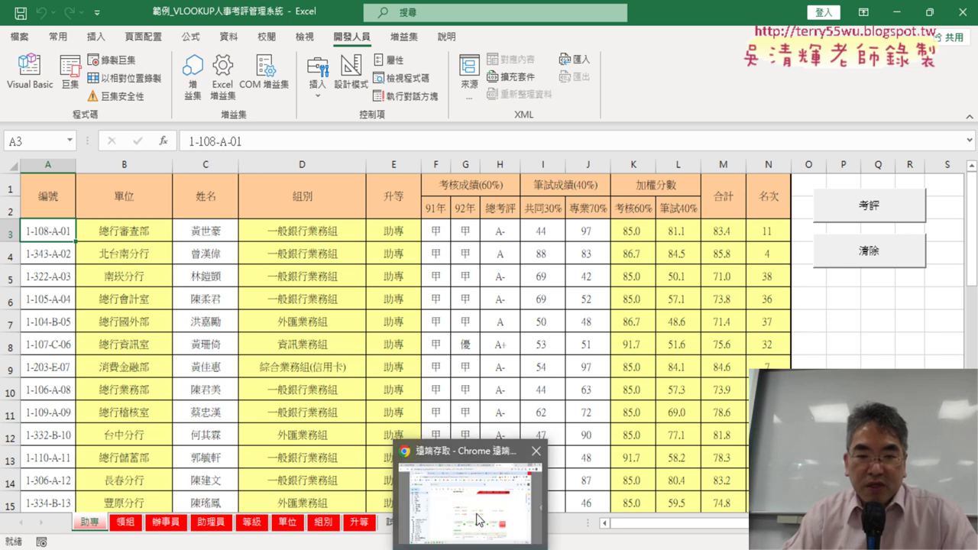
{"action": "left_click", "coordinate": [479, 527]}
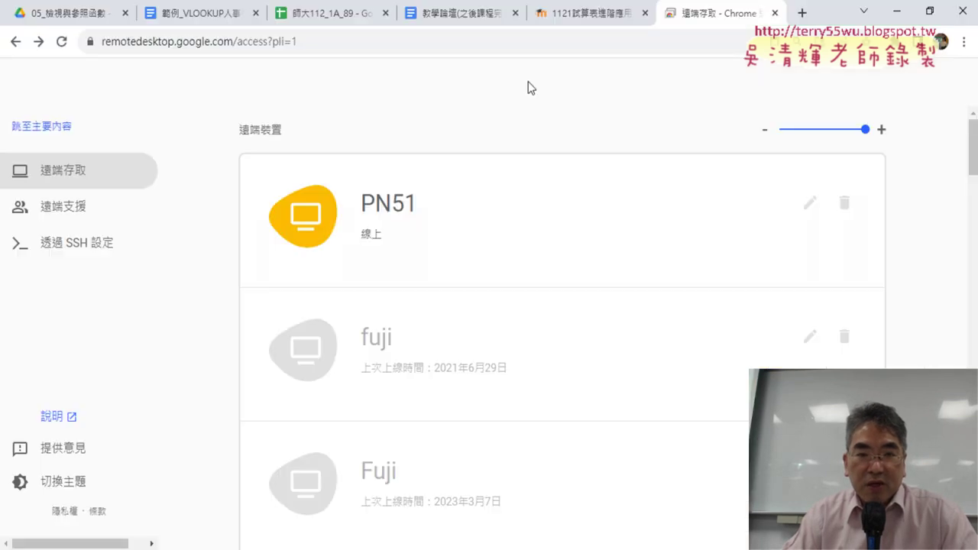
{"action": "left_click", "coordinate": [205, 16]}
{"action": "scroll", "coordinate": [453, 244], "scroll_direction": "up", "scroll_amount": 4}
{"action": "scroll", "coordinate": [453, 244], "scroll_direction": "up", "scroll_amount": 4}
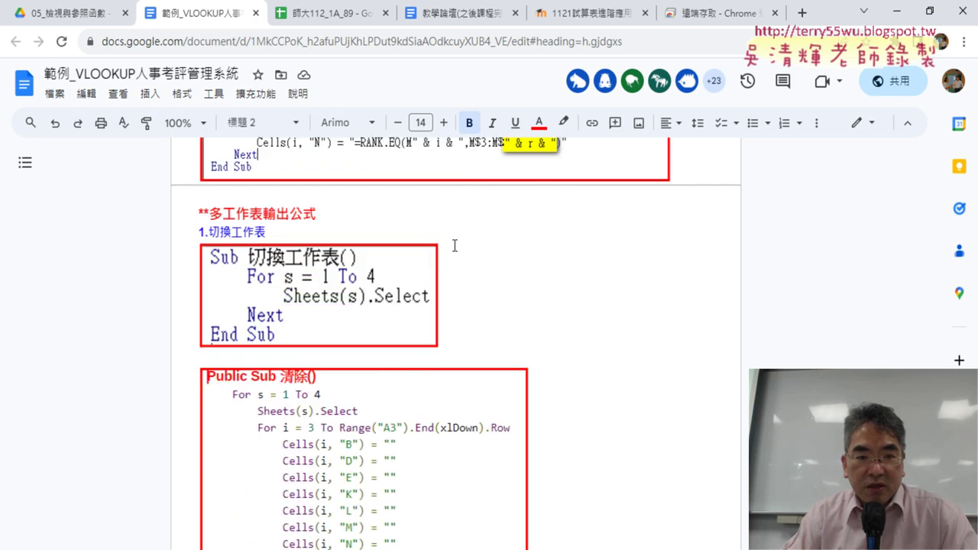
{"action": "scroll", "coordinate": [453, 244], "scroll_direction": "up", "scroll_amount": 4}
{"action": "scroll", "coordinate": [453, 245], "scroll_direction": "up", "scroll_amount": 4}
{"action": "scroll", "coordinate": [453, 245], "scroll_direction": "up", "scroll_amount": 2}
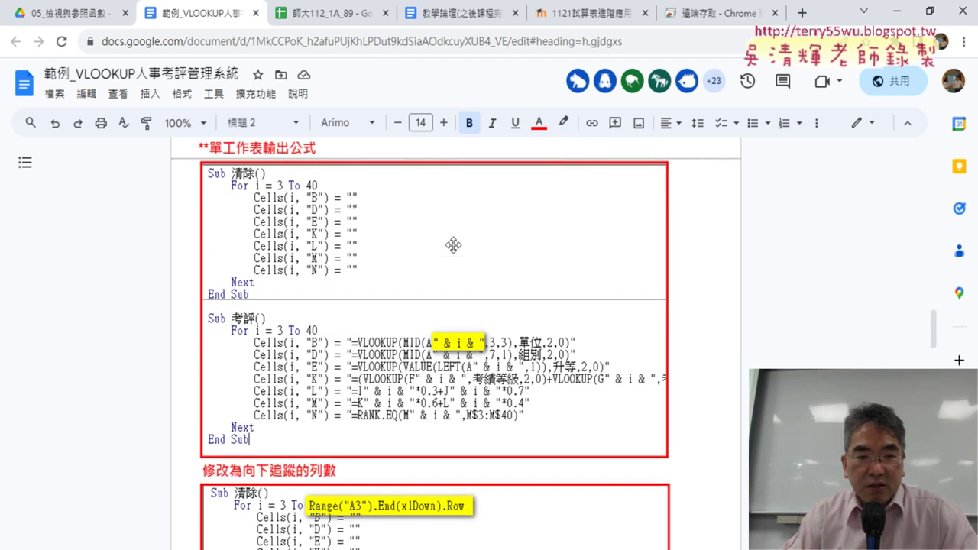
{"action": "scroll", "coordinate": [453, 245], "scroll_direction": "up", "scroll_amount": 1}
{"action": "scroll", "coordinate": [453, 245], "scroll_direction": "up", "scroll_amount": 1}
{"action": "scroll", "coordinate": [453, 245], "scroll_direction": "down", "scroll_amount": 1}
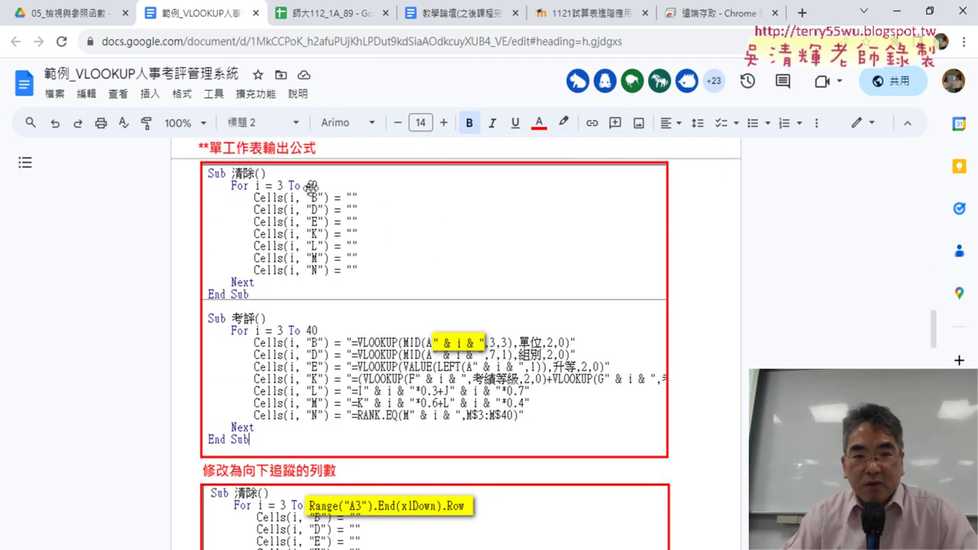
{"action": "scroll", "coordinate": [329, 313], "scroll_direction": "down", "scroll_amount": 1}
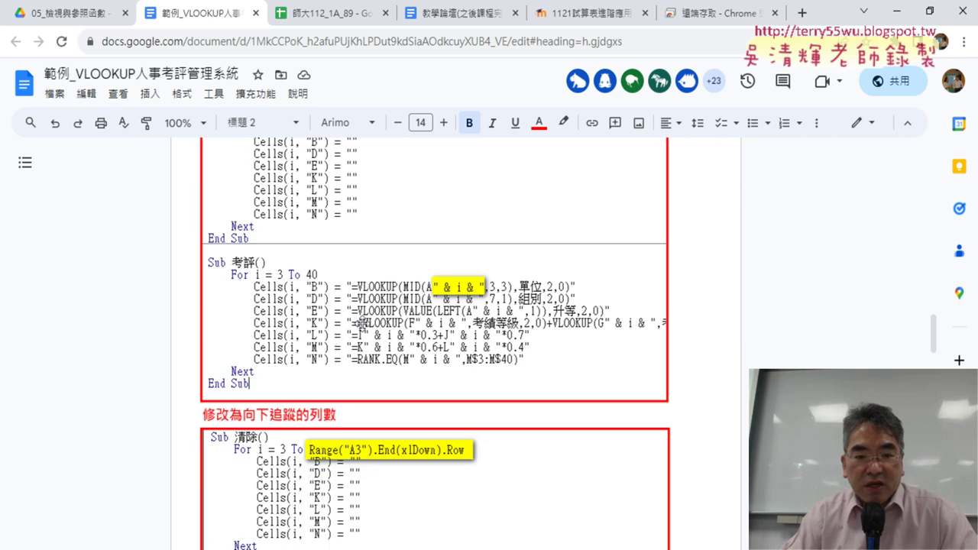
{"action": "scroll", "coordinate": [328, 305], "scroll_direction": "down", "scroll_amount": 2}
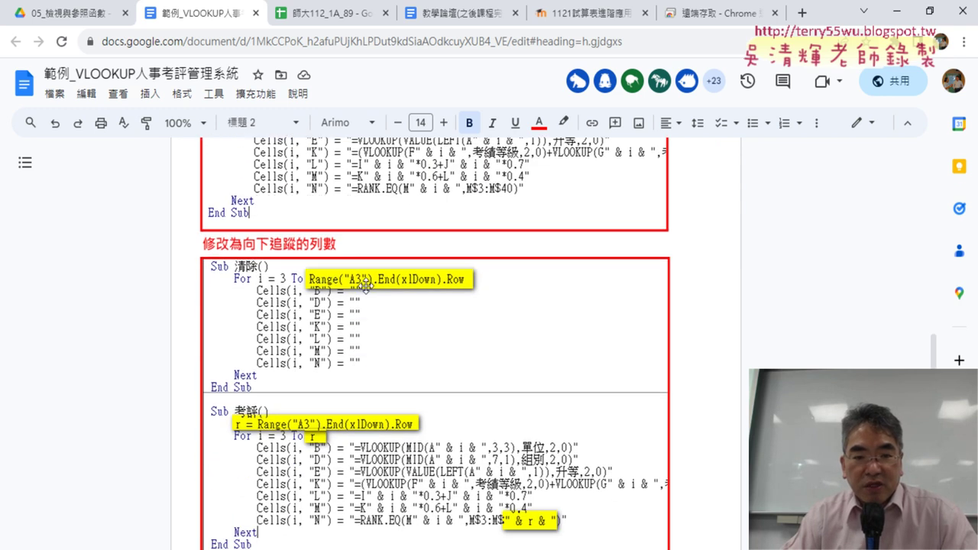
{"action": "scroll", "coordinate": [432, 285], "scroll_direction": "down", "scroll_amount": 1}
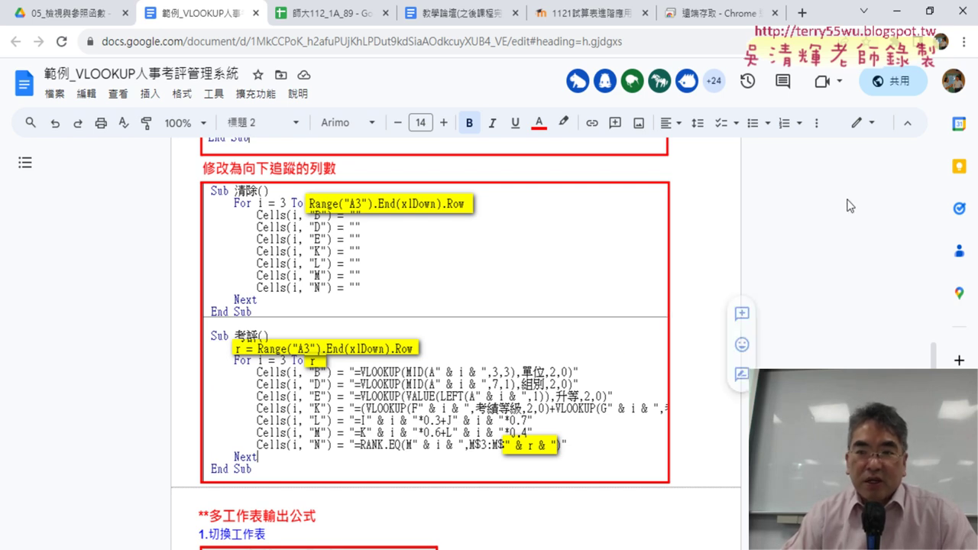
{"action": "left_click", "coordinate": [897, 11]}
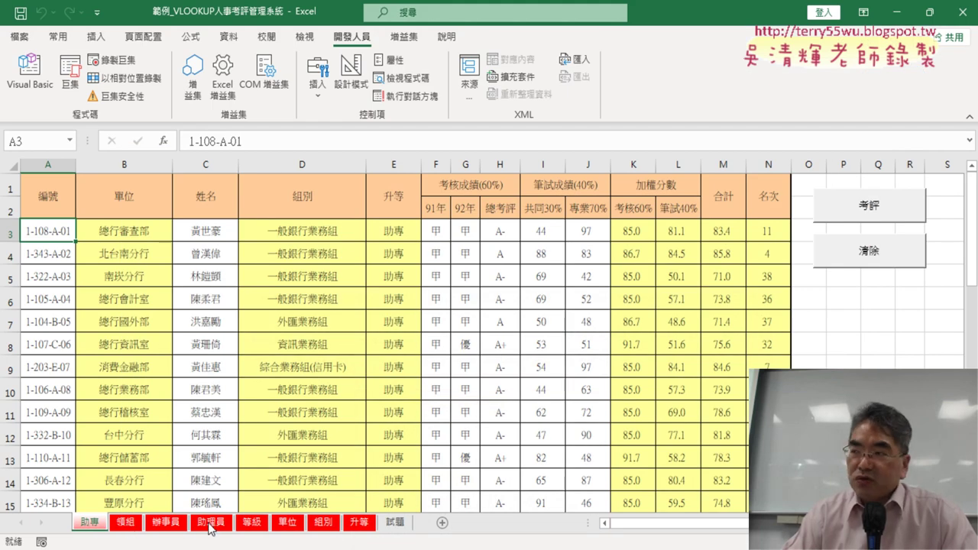
Step: Switch to 領組 and back to 助專, then run 清除 and 考評 twice
{"action": "left_click", "coordinate": [123, 524]}
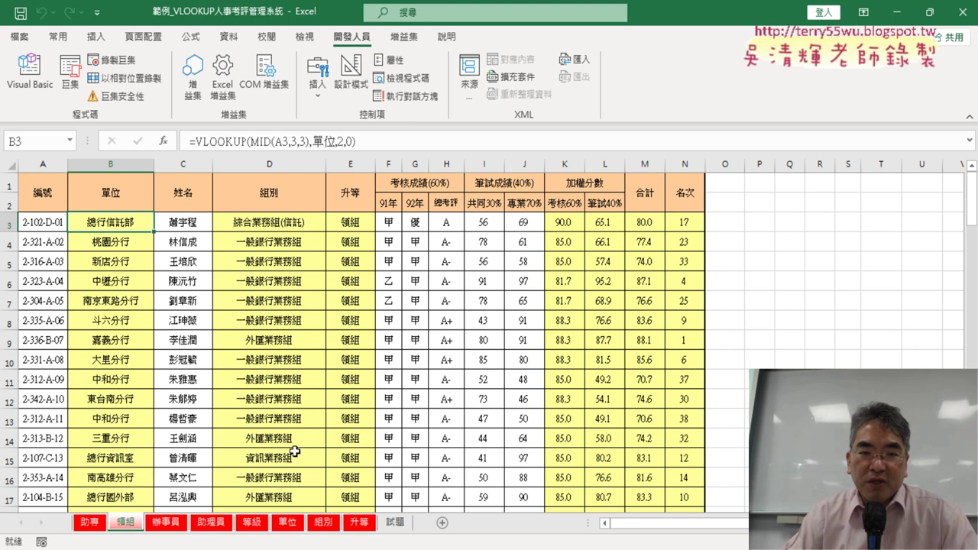
{"action": "left_click", "coordinate": [86, 527]}
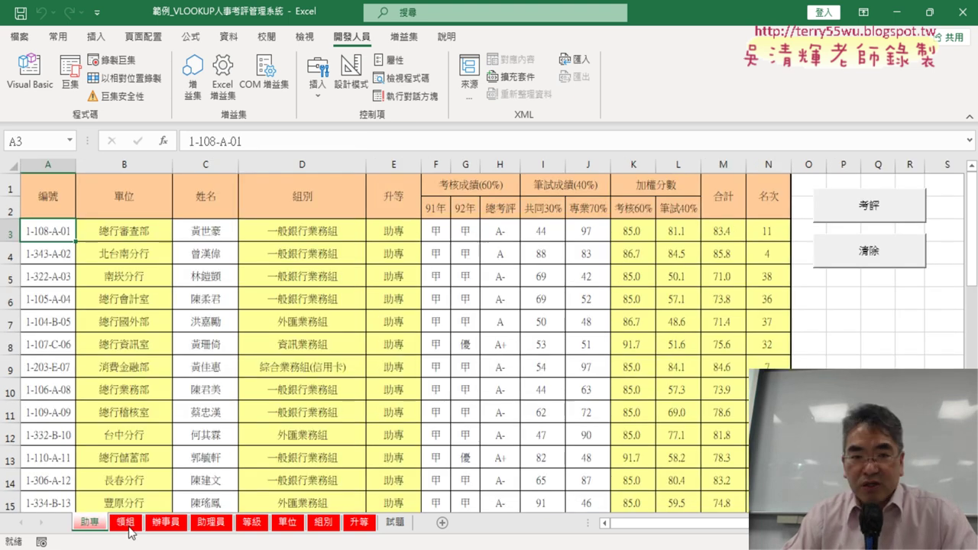
{"action": "left_click", "coordinate": [841, 267]}
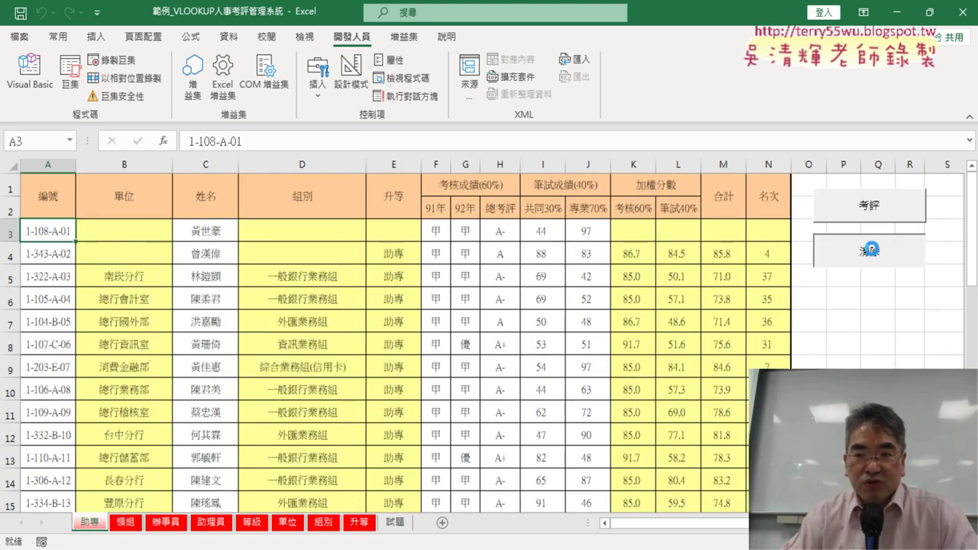
{"action": "left_click", "coordinate": [890, 207]}
{"action": "left_click", "coordinate": [877, 258]}
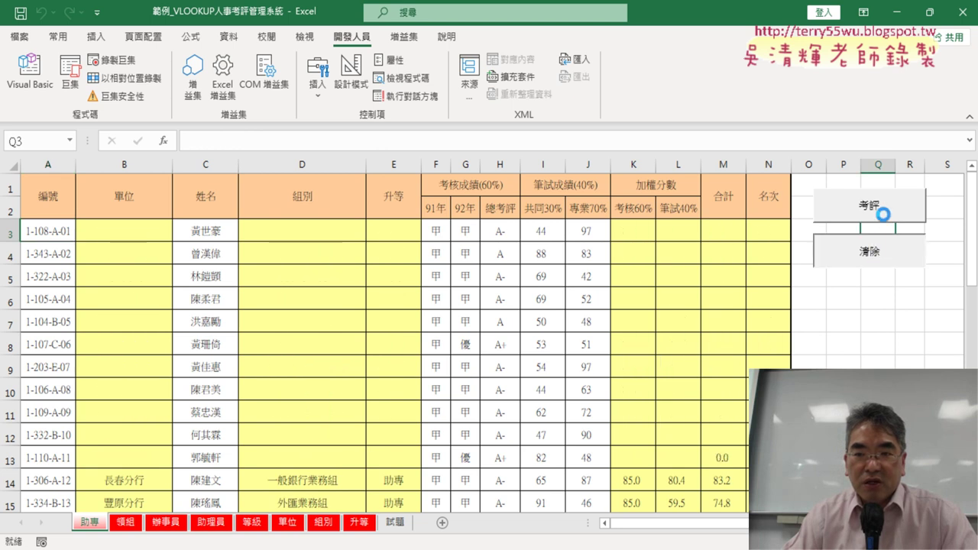
{"action": "left_click", "coordinate": [886, 217]}
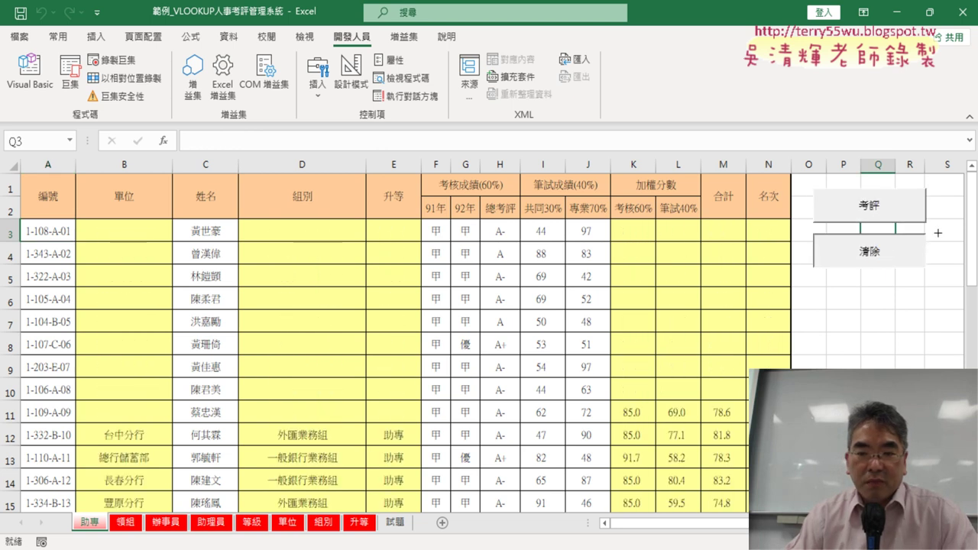